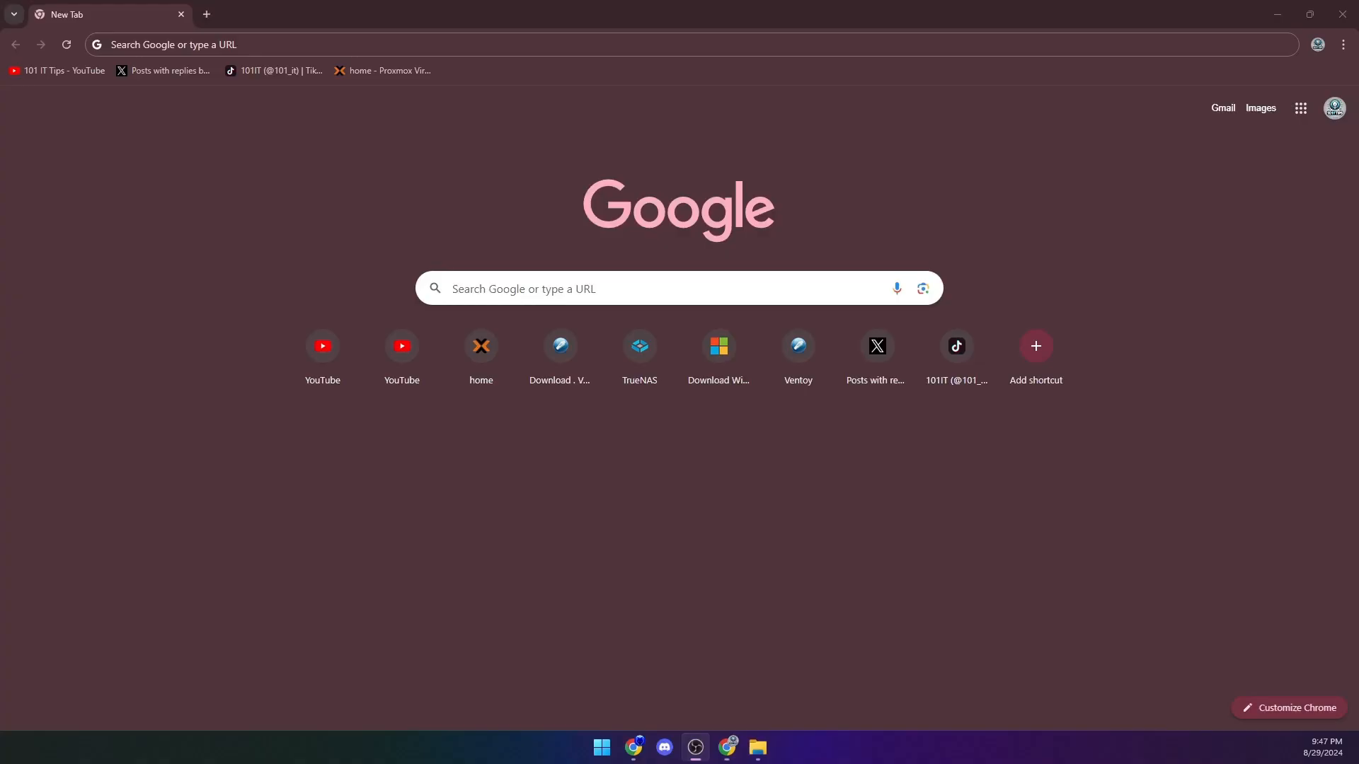
left_click(329, 42)
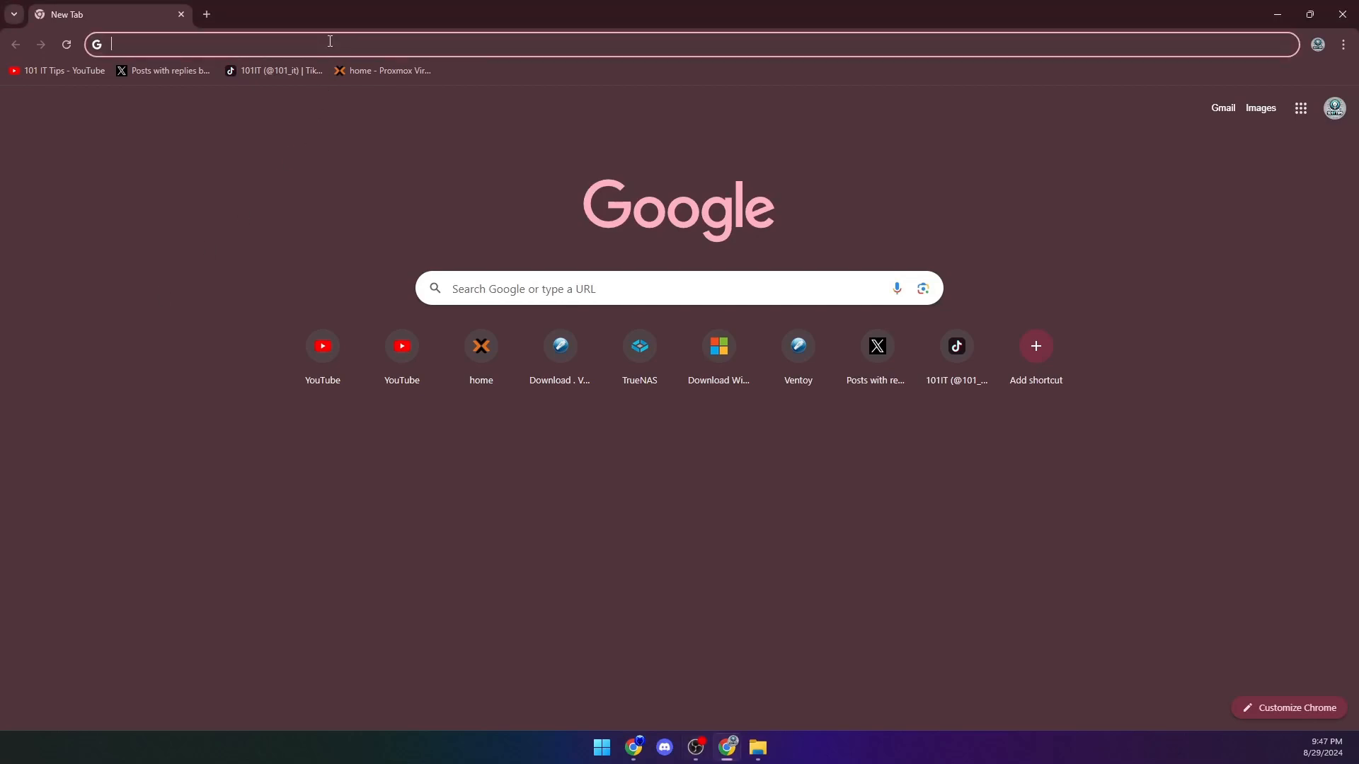
type("192")
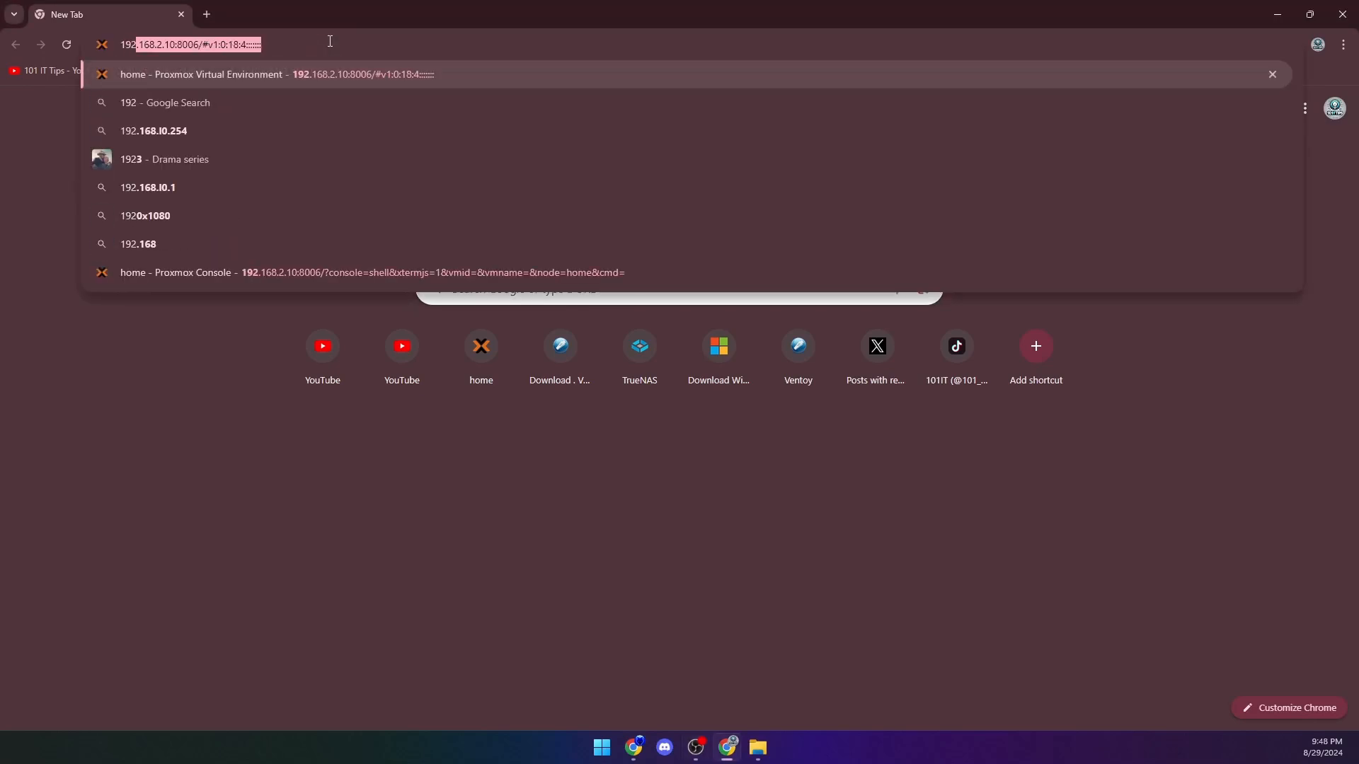
key("Down")
key("Down")
key("Down")
key("Down")
key("Down")
key("Down")
key("Down")
key("BackSpace")
key("BackSpace")
key("BackSpace")
key("BackSpace")
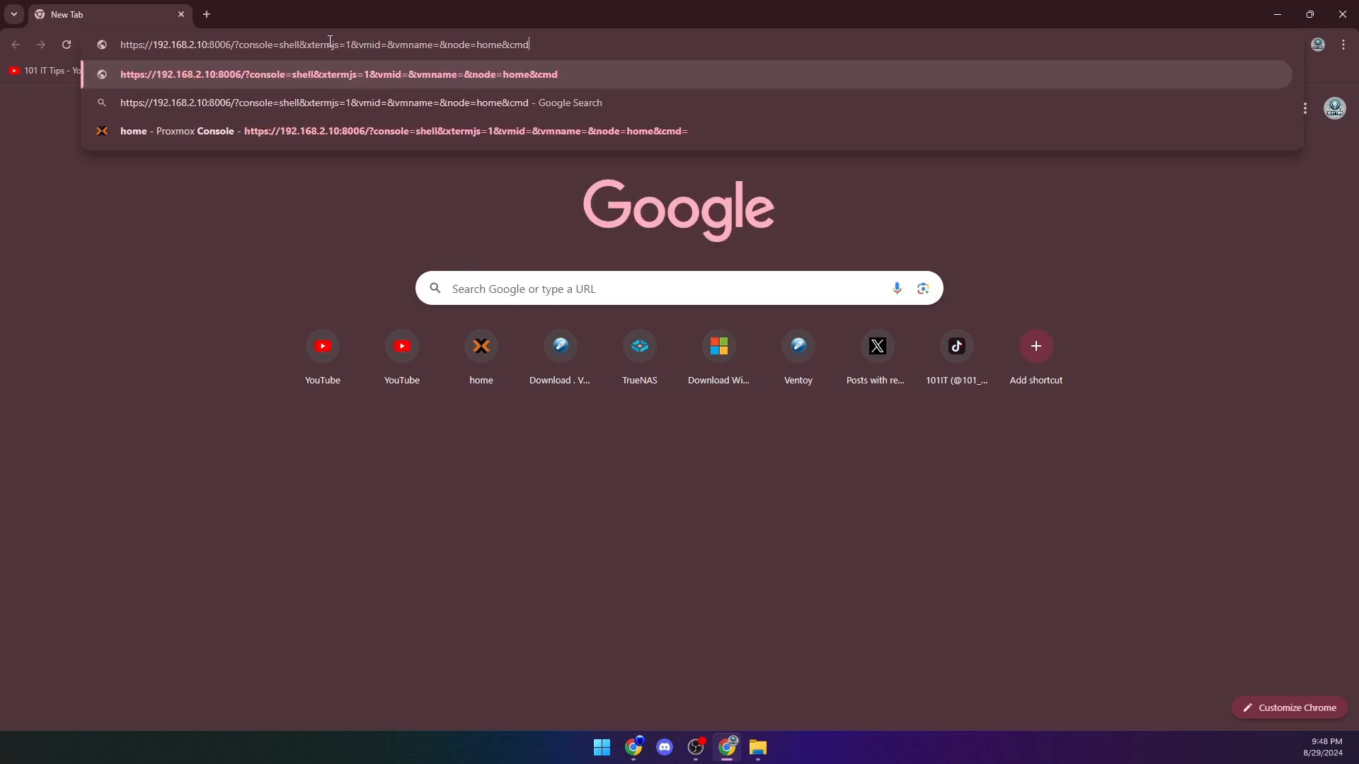
key("BackSpace")
key("BackSpace")
key("BackSpace")
key("BackSpace")
key("BackSpace")
key("BackSpace")
key("BackSpace")
key("BackSpace")
key("BackSpace")
key("BackSpace")
key("BackSpace")
key("BackSpace")
key("BackSpace")
key("BackSpace")
key("BackSpace")
key("BackSpace")
key("BackSpace")
key("BackSpace")
key("BackSpace")
key("BackSpace")
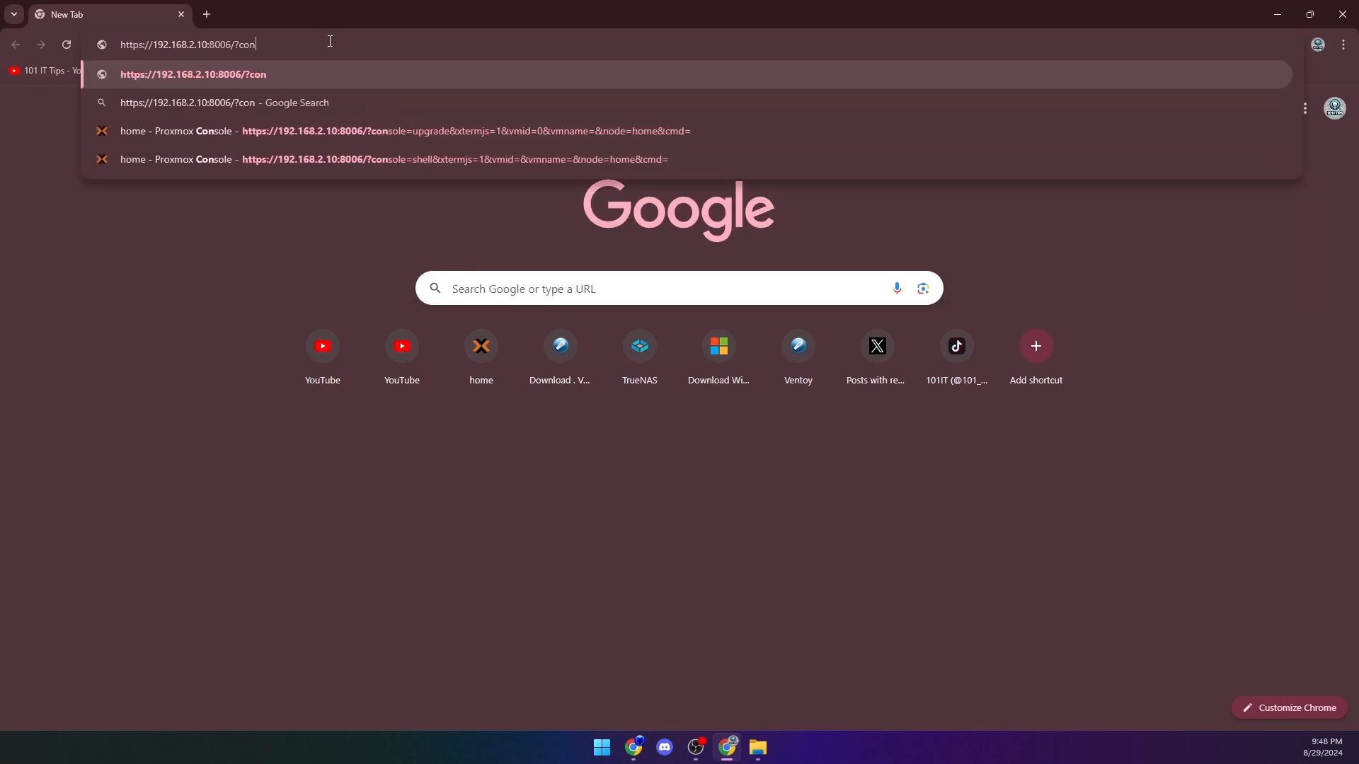
key("BackSpace")
key("Return")
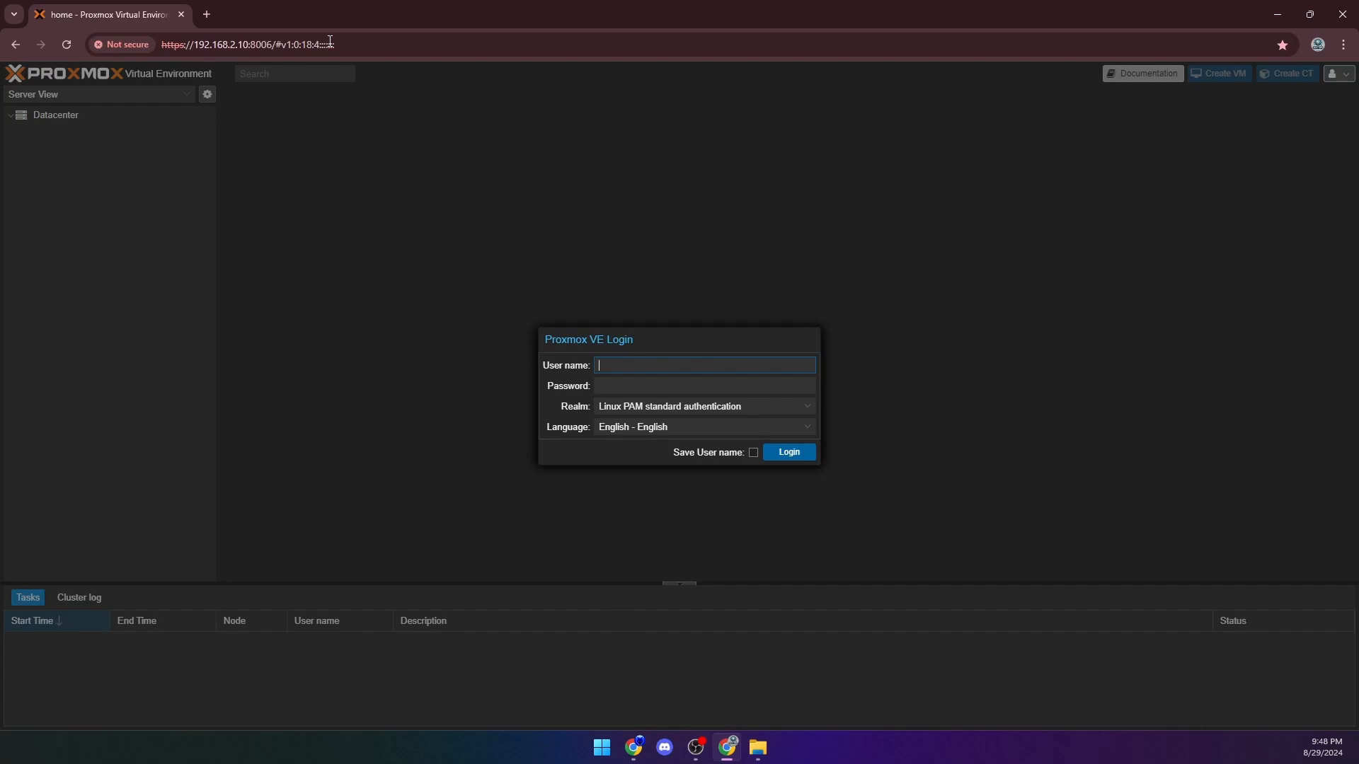
- Log in to Proxmox VE as root with the account password and dismiss the subscription notice
type("root")
key("Tab")
type("••••••••••••")
left_click(784, 458)
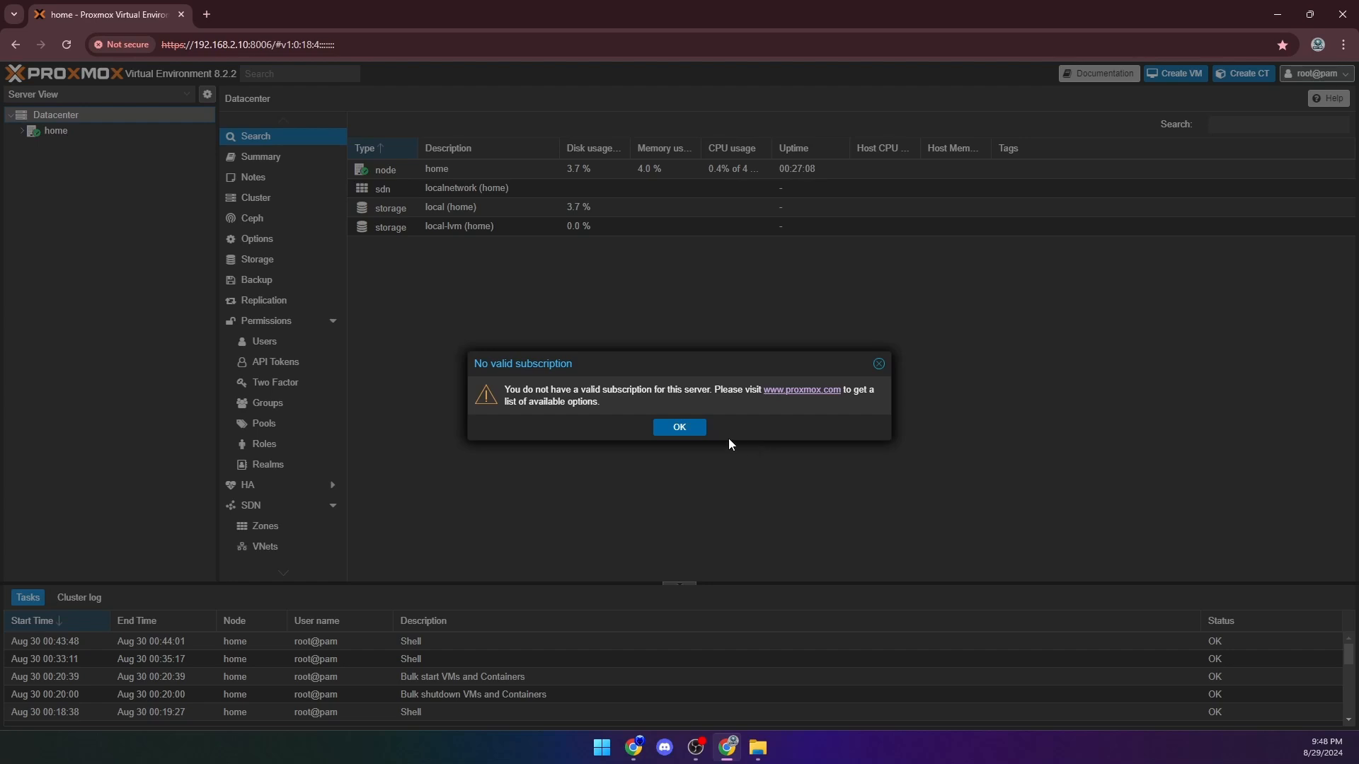
left_click(680, 428)
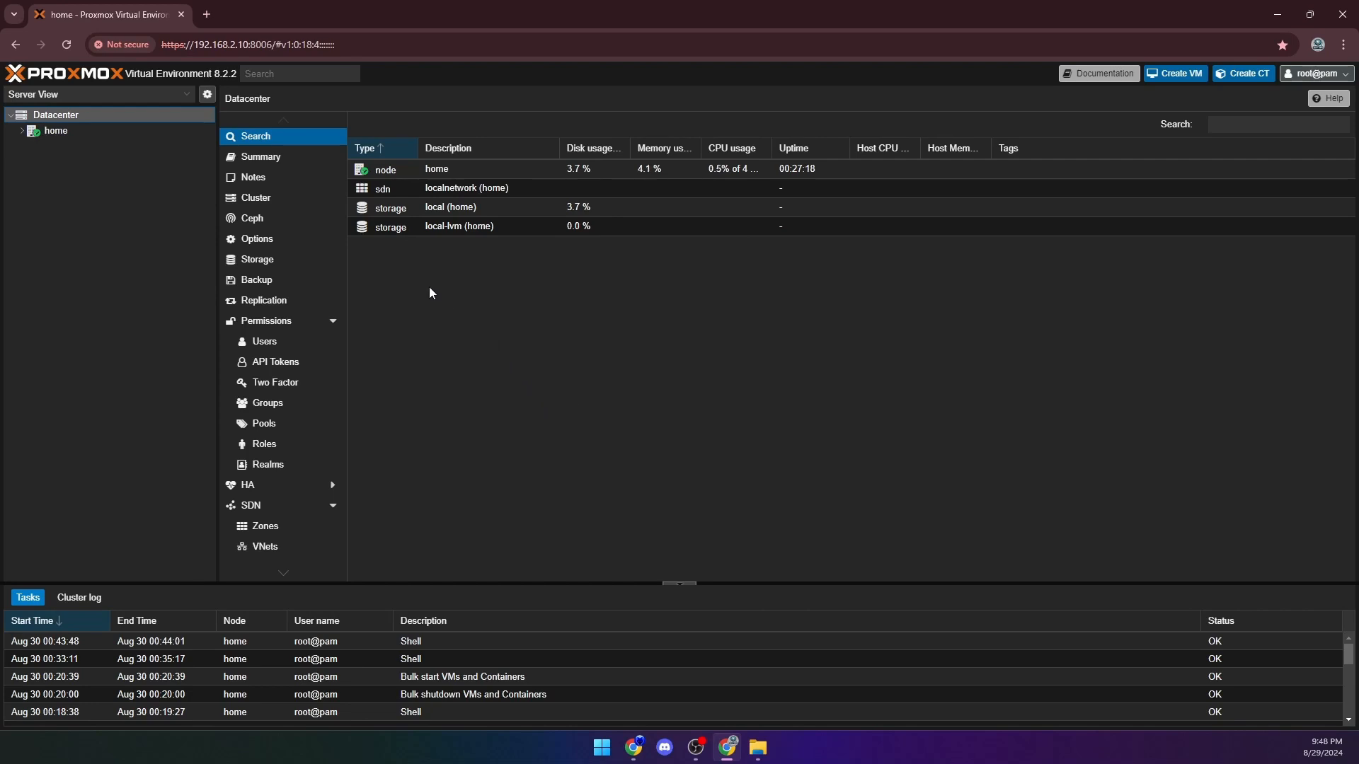
- Refresh the package database in the updates of node home and close the task viewer
left_click(63, 130)
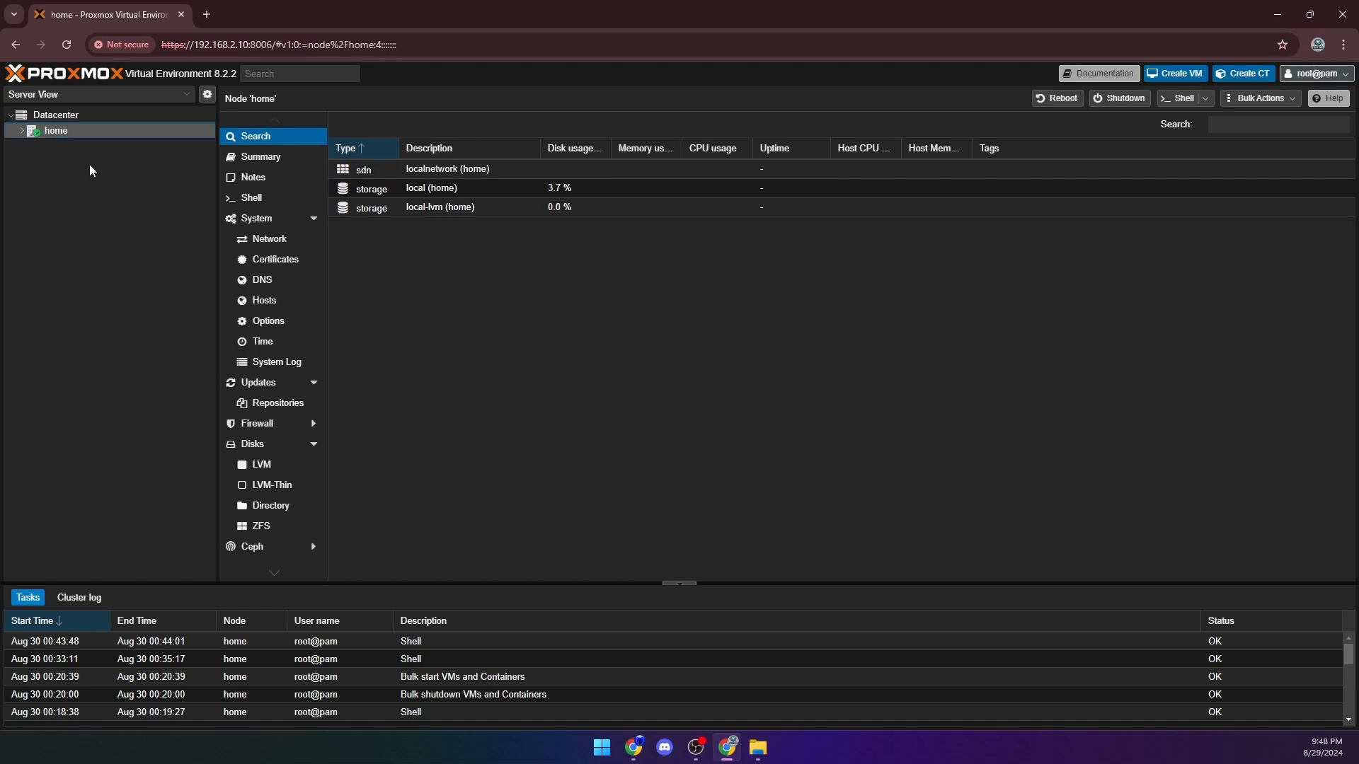
left_click(240, 385)
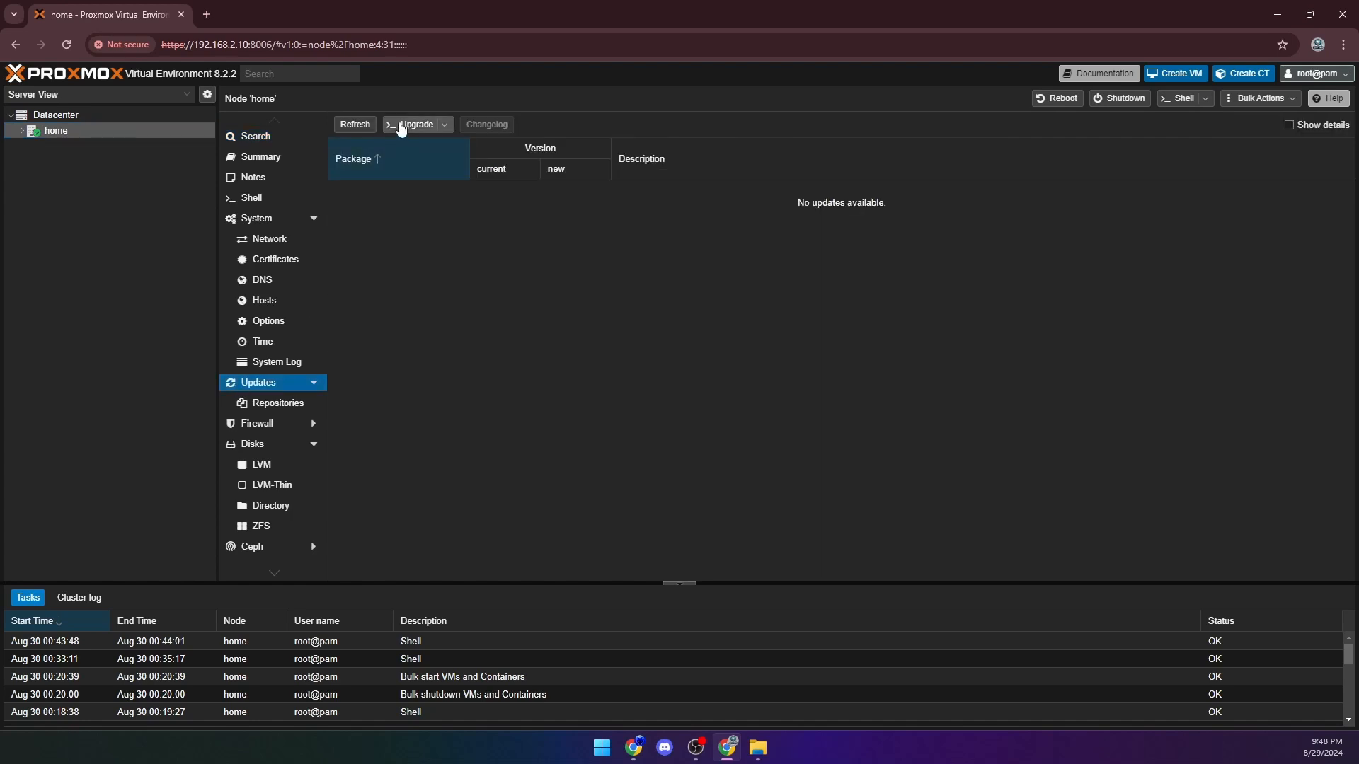
left_click(352, 125)
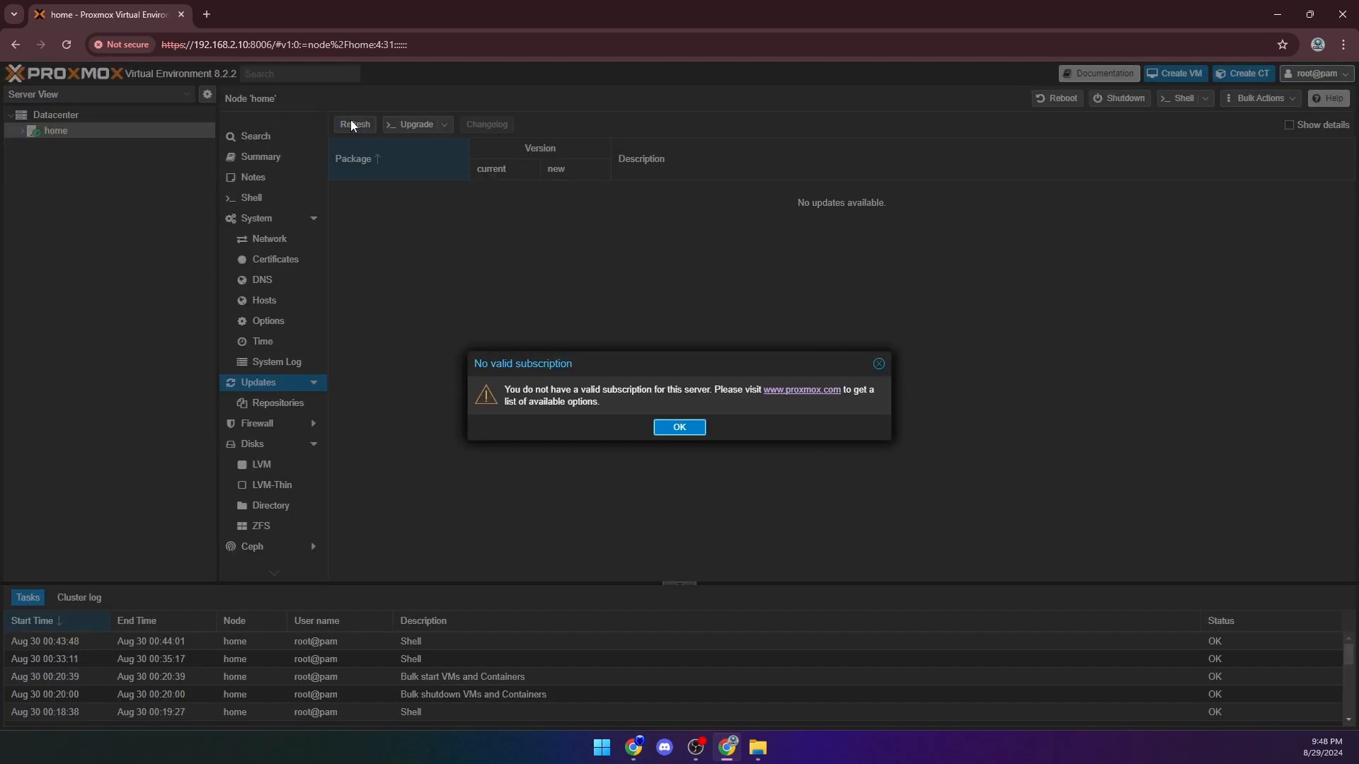
left_click(675, 426)
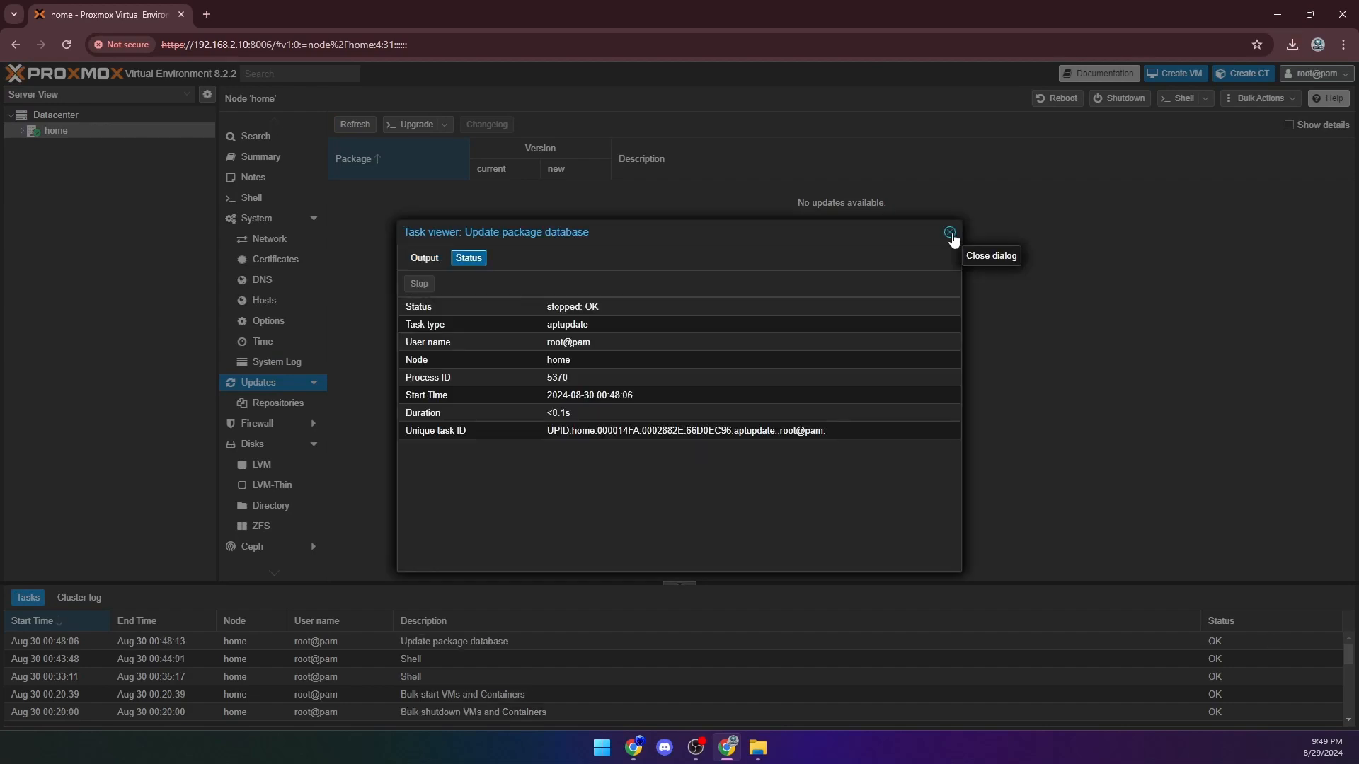
left_click(949, 233)
- Run the system upgrade on node home, check its console output, and close the console window
left_click(410, 126)
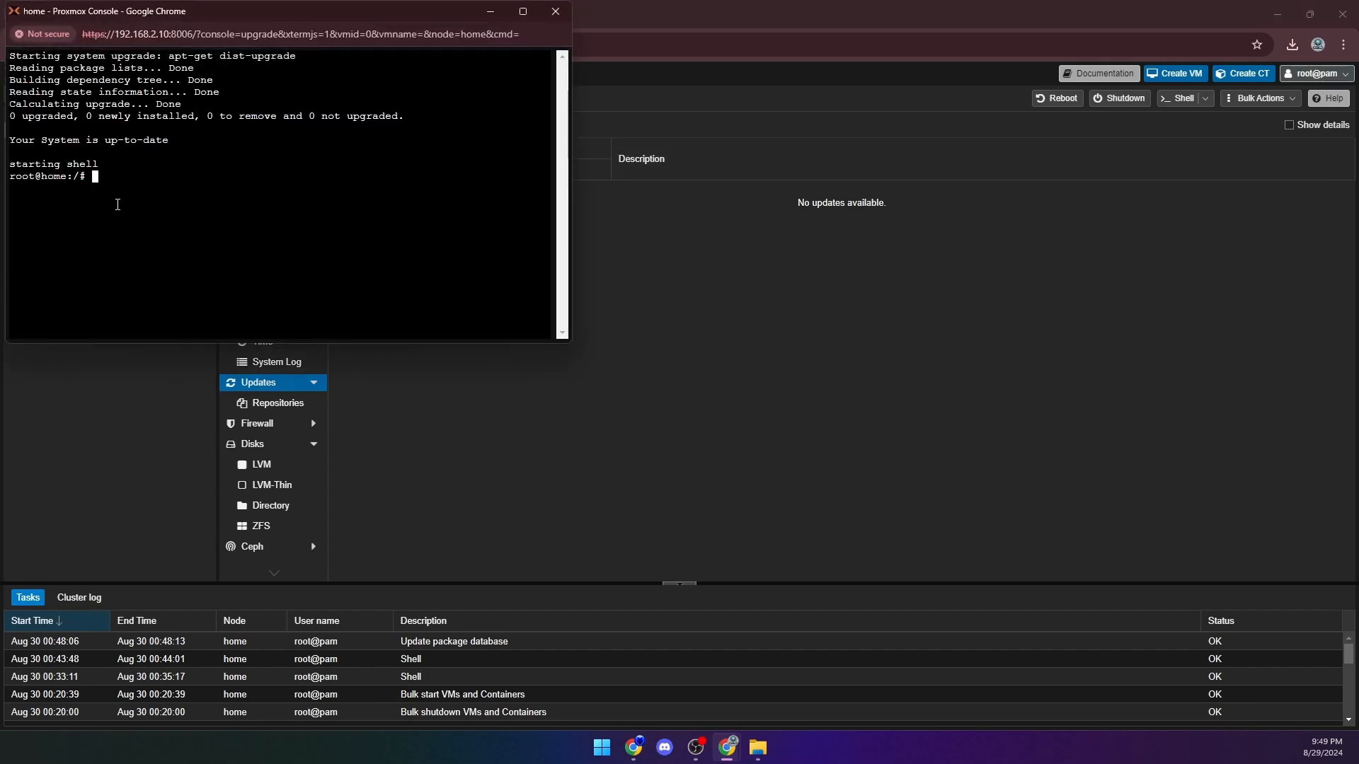
left_click_drag(10, 116, 422, 120)
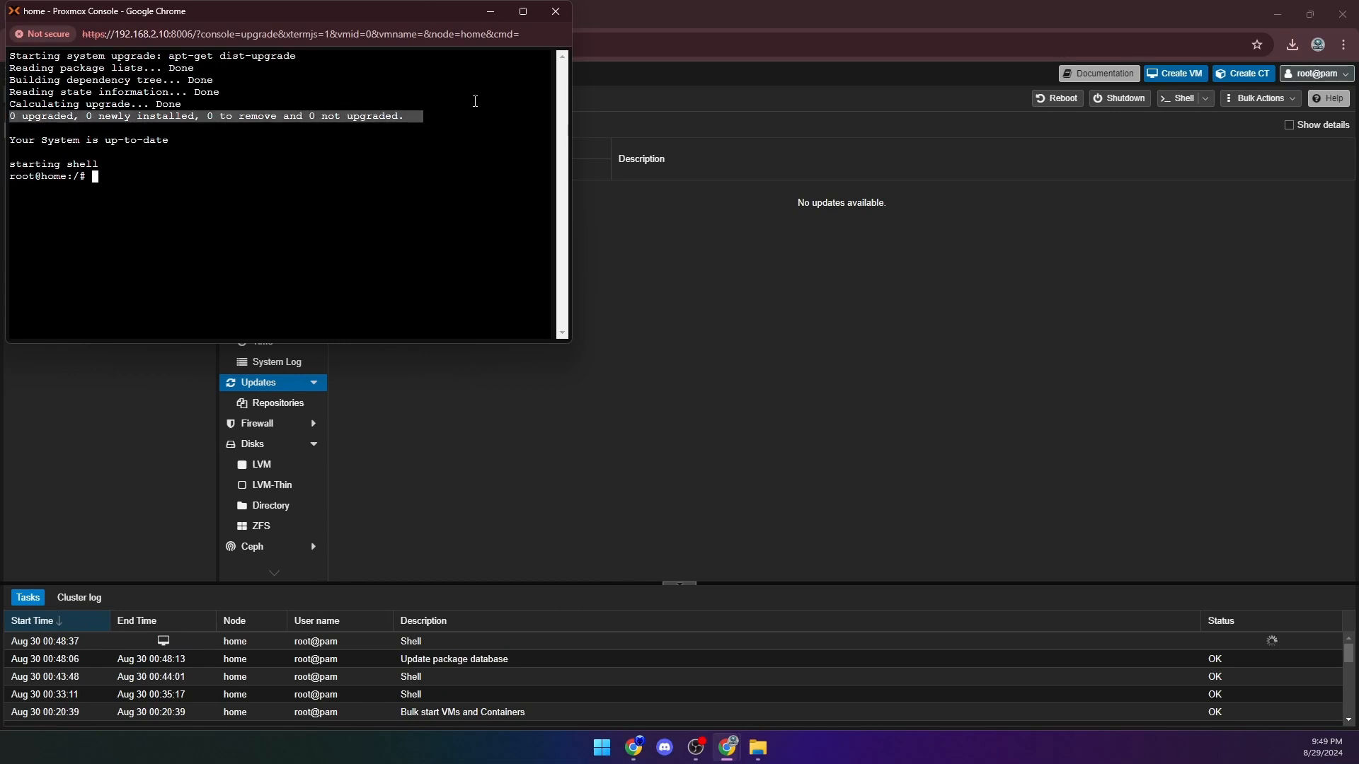
left_click(309, 122)
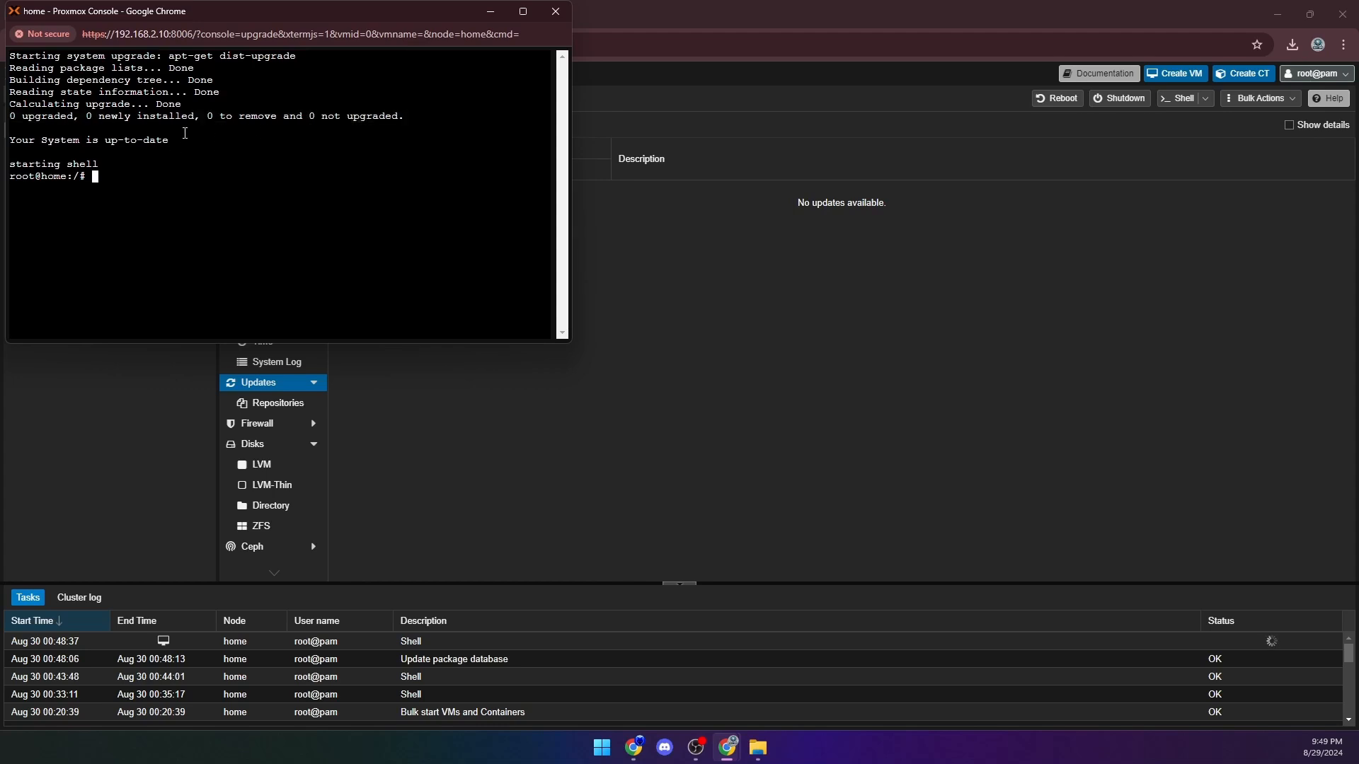
left_click_drag(184, 133, 8, 141)
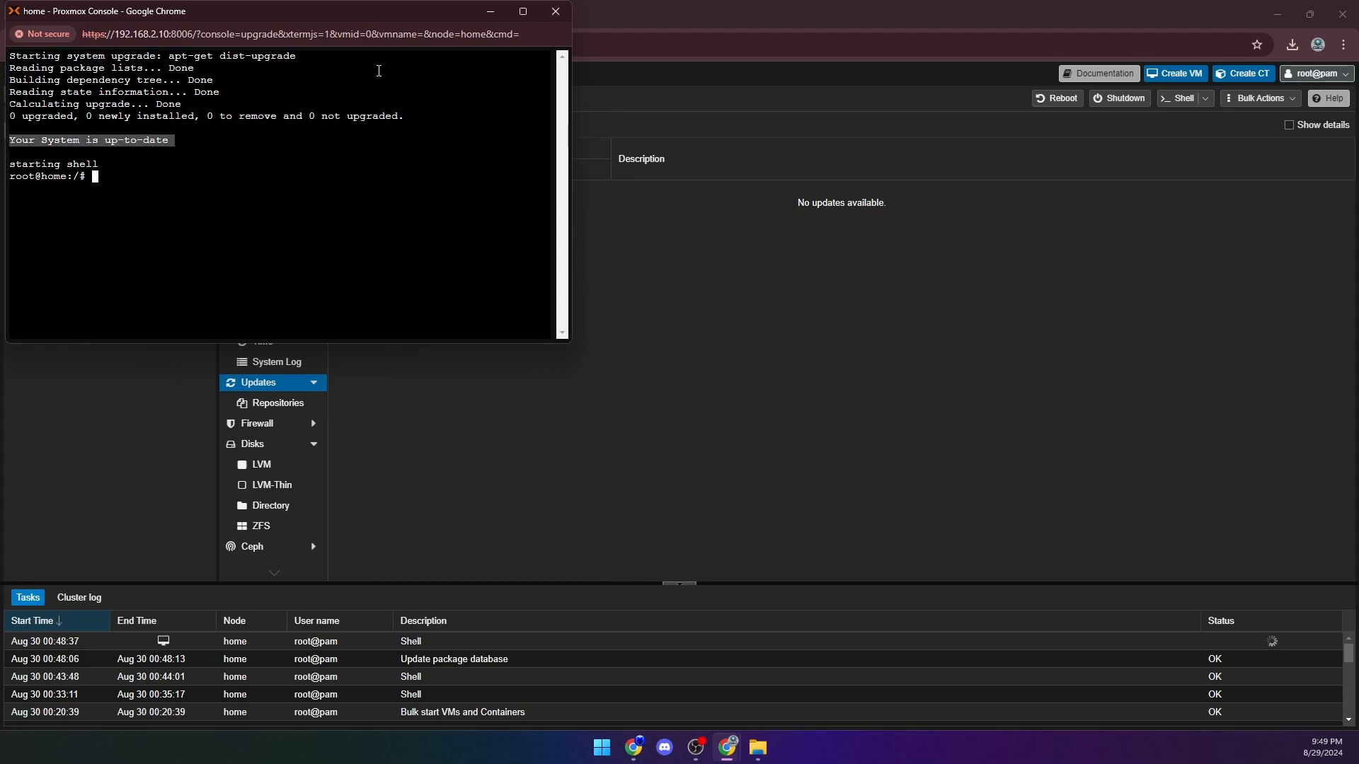
left_click(553, 11)
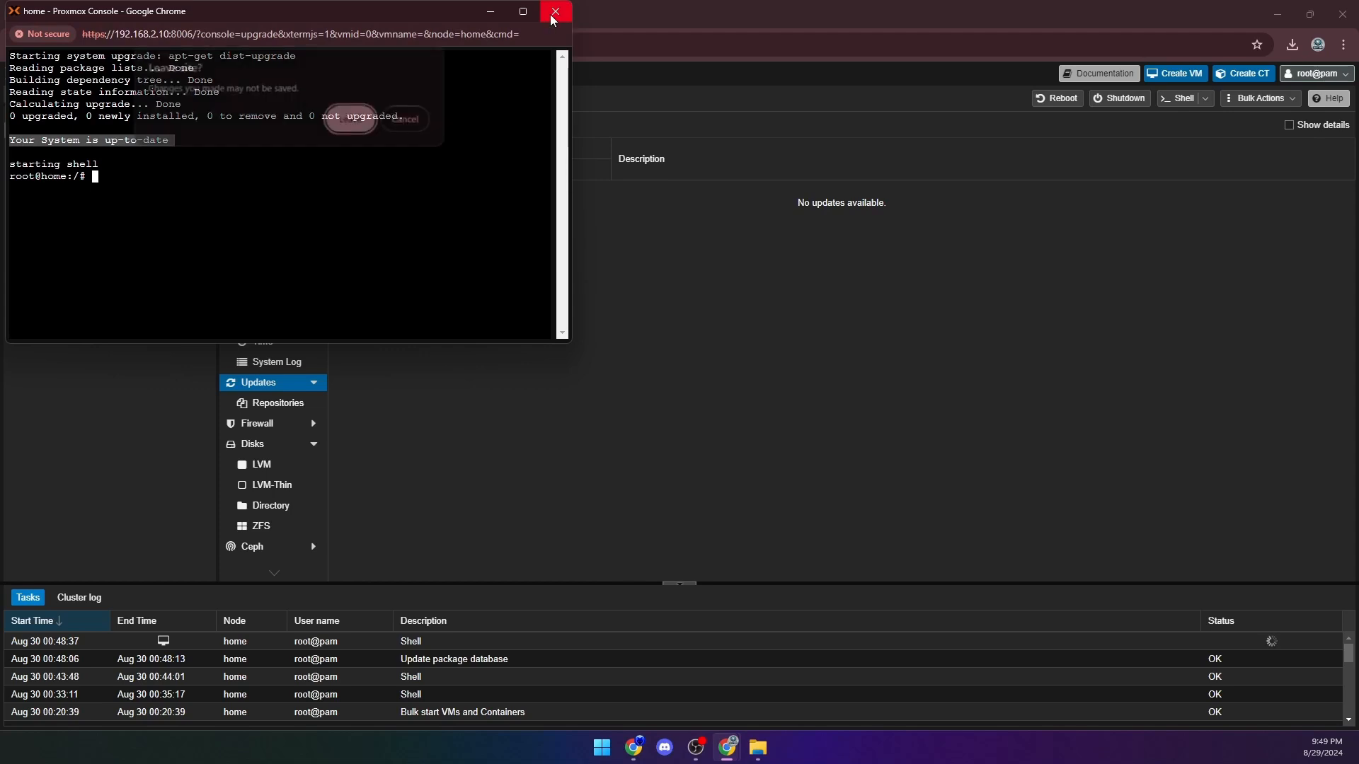
left_click(358, 126)
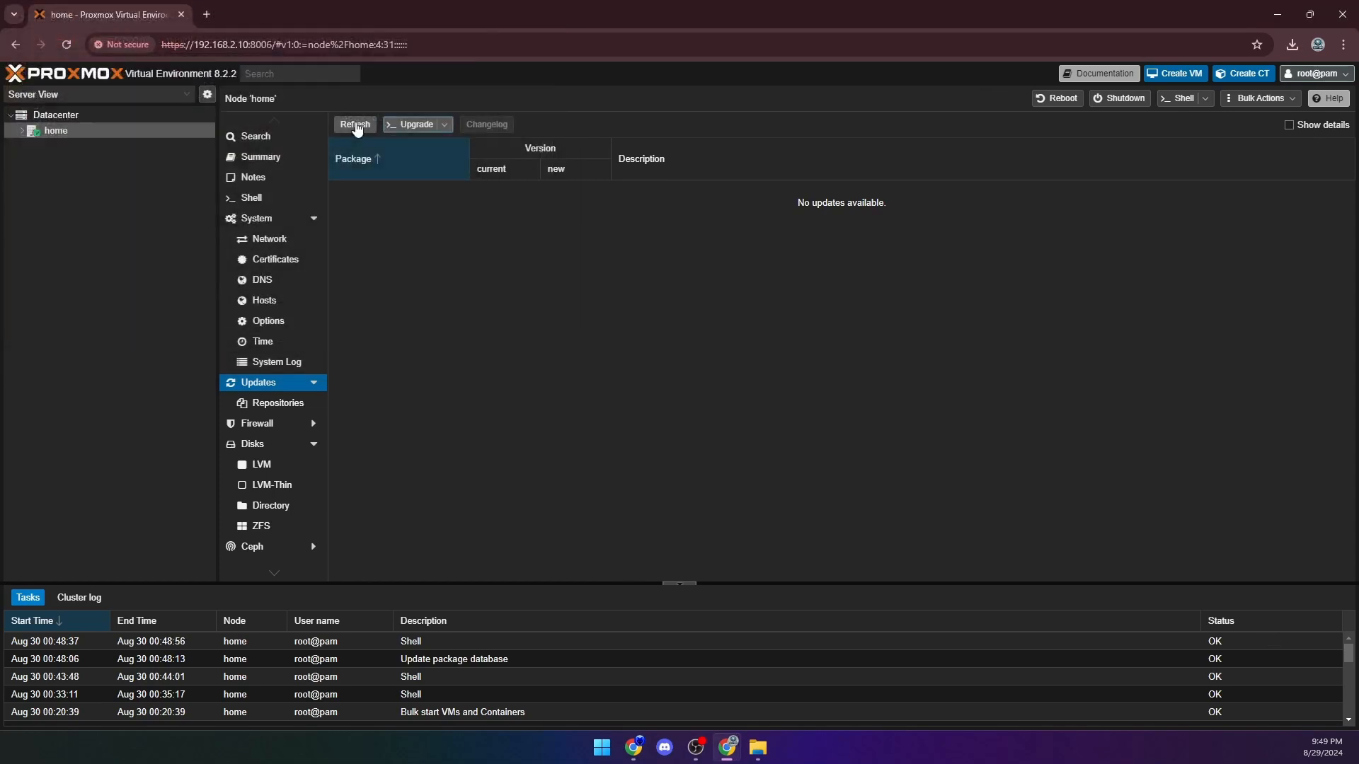
- Upload ubuntu-24.04.1-desktop-amd64.iso from Downloads to the ISO images of the local storage on node home
left_click(18, 132)
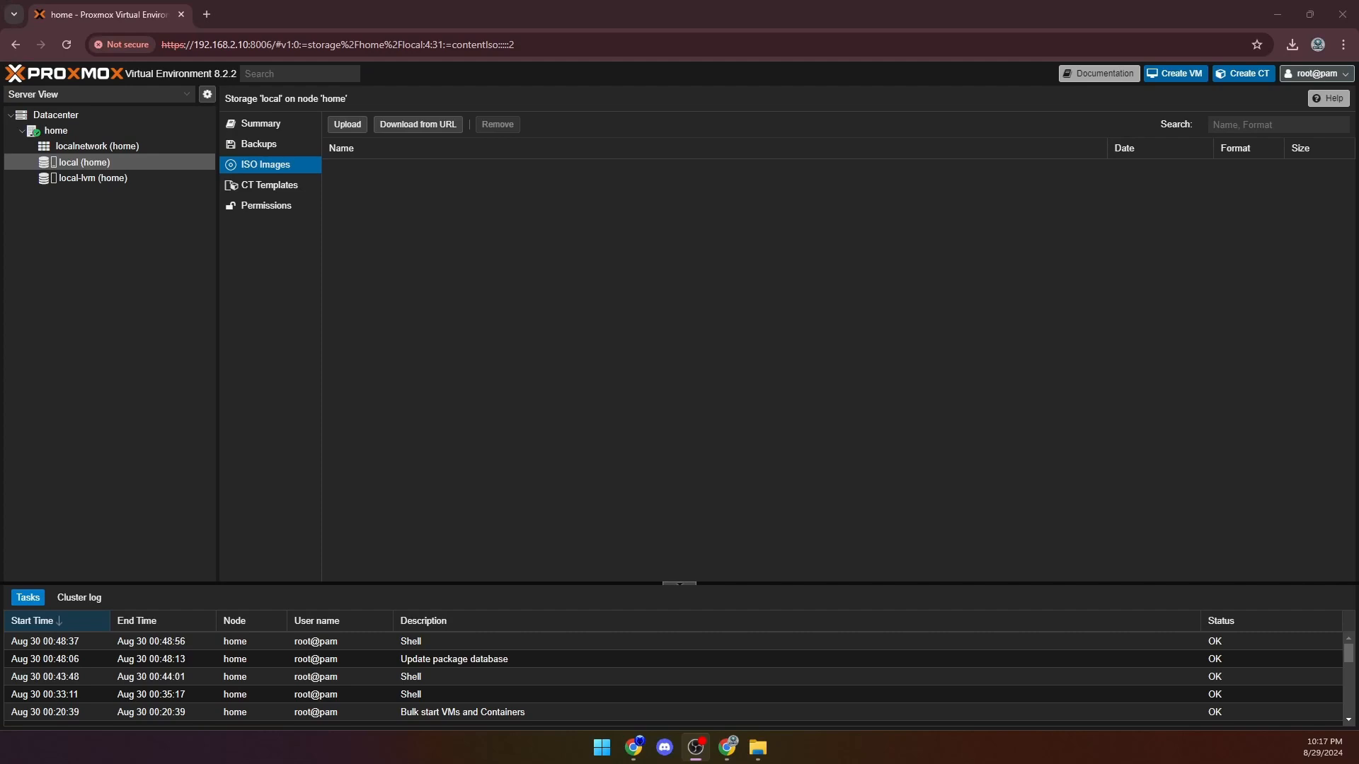
left_click(348, 125)
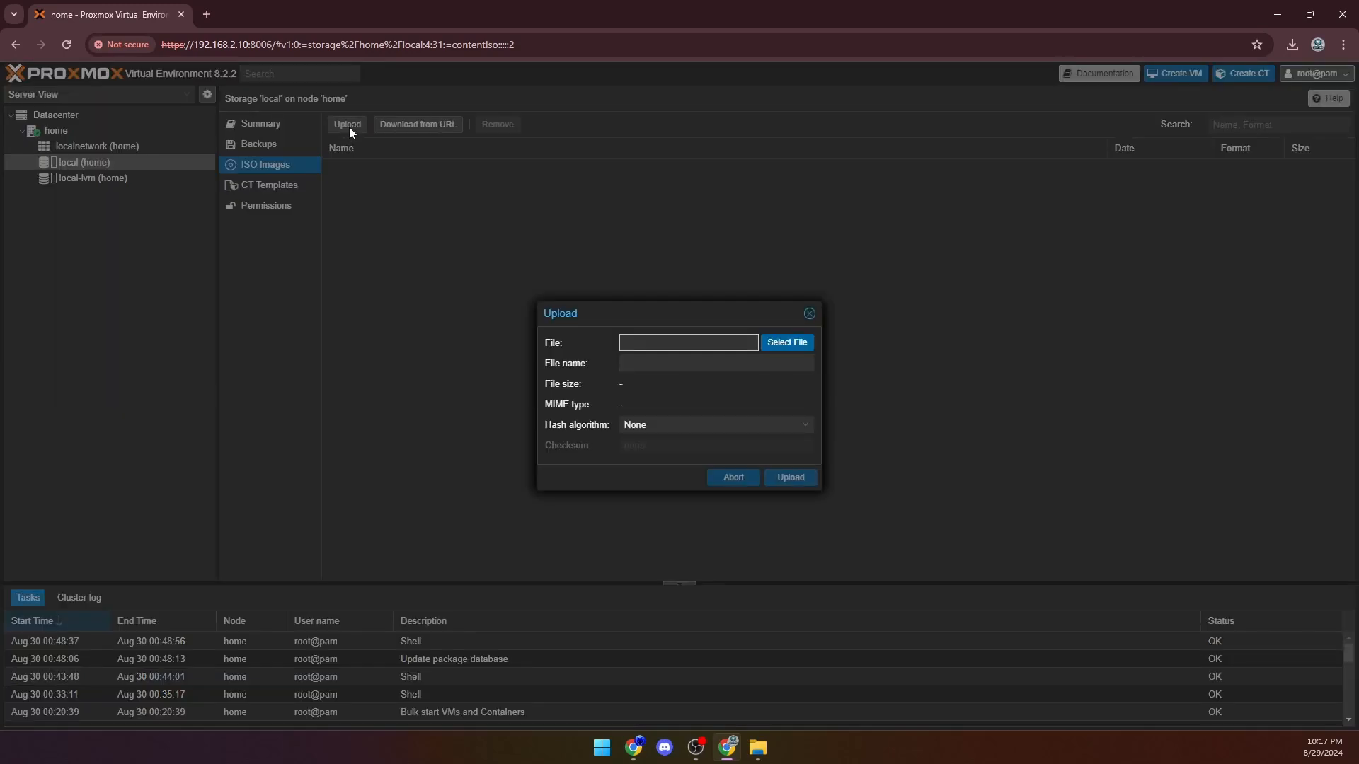
left_click(791, 344)
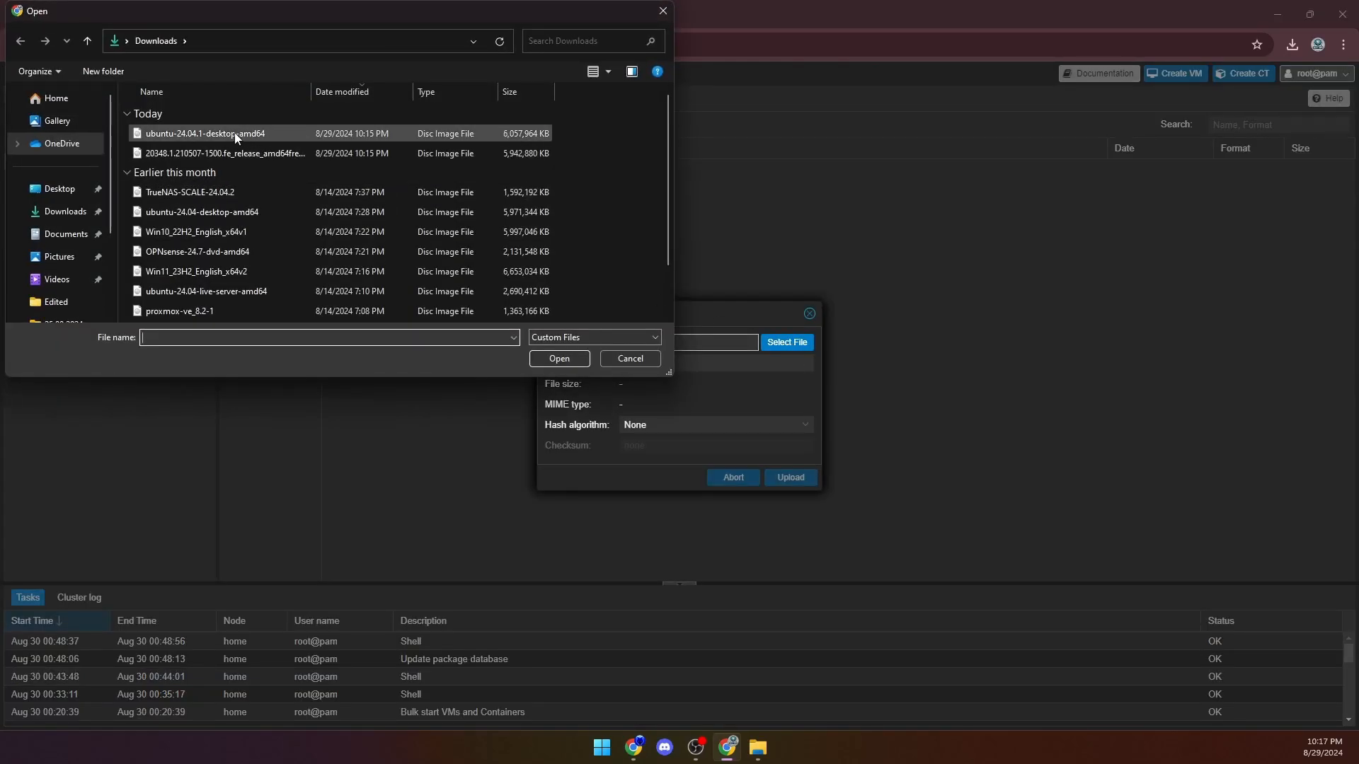
left_click(234, 134)
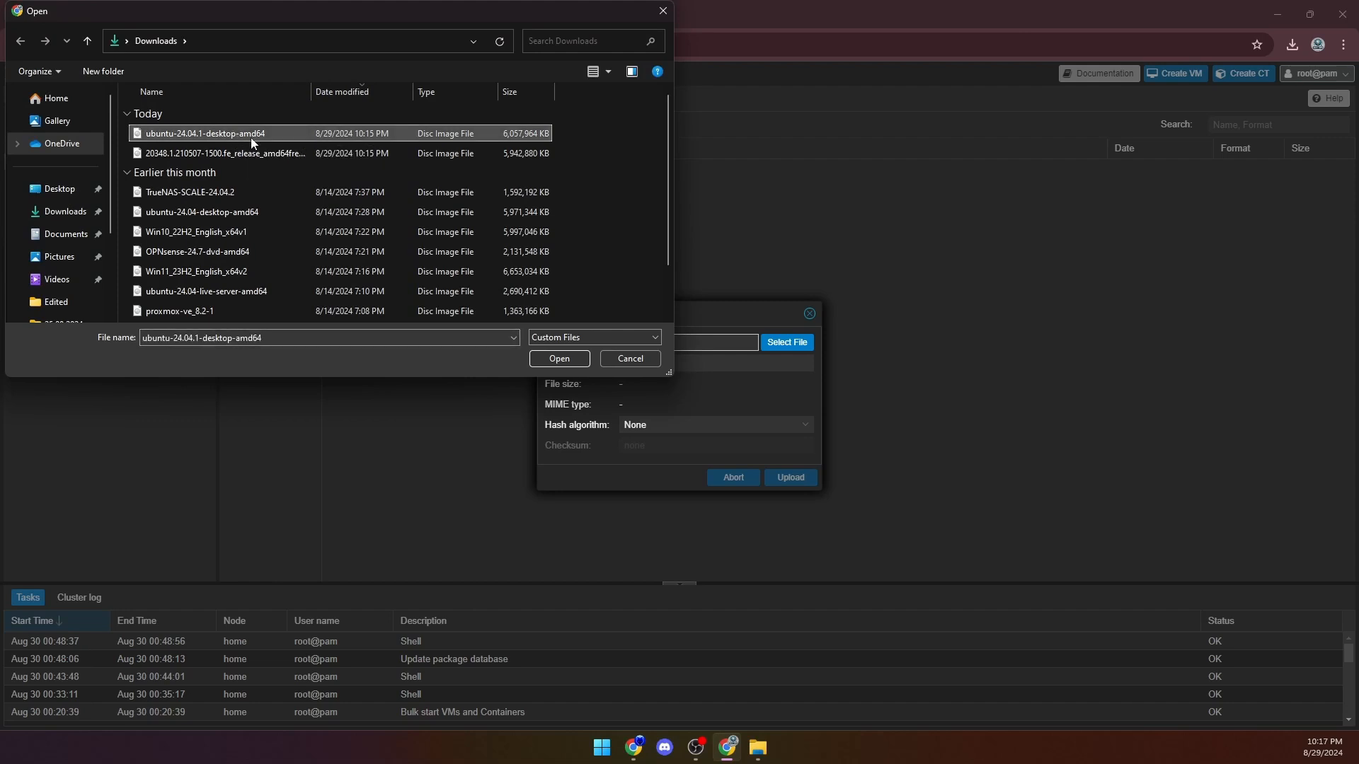
left_click(559, 359)
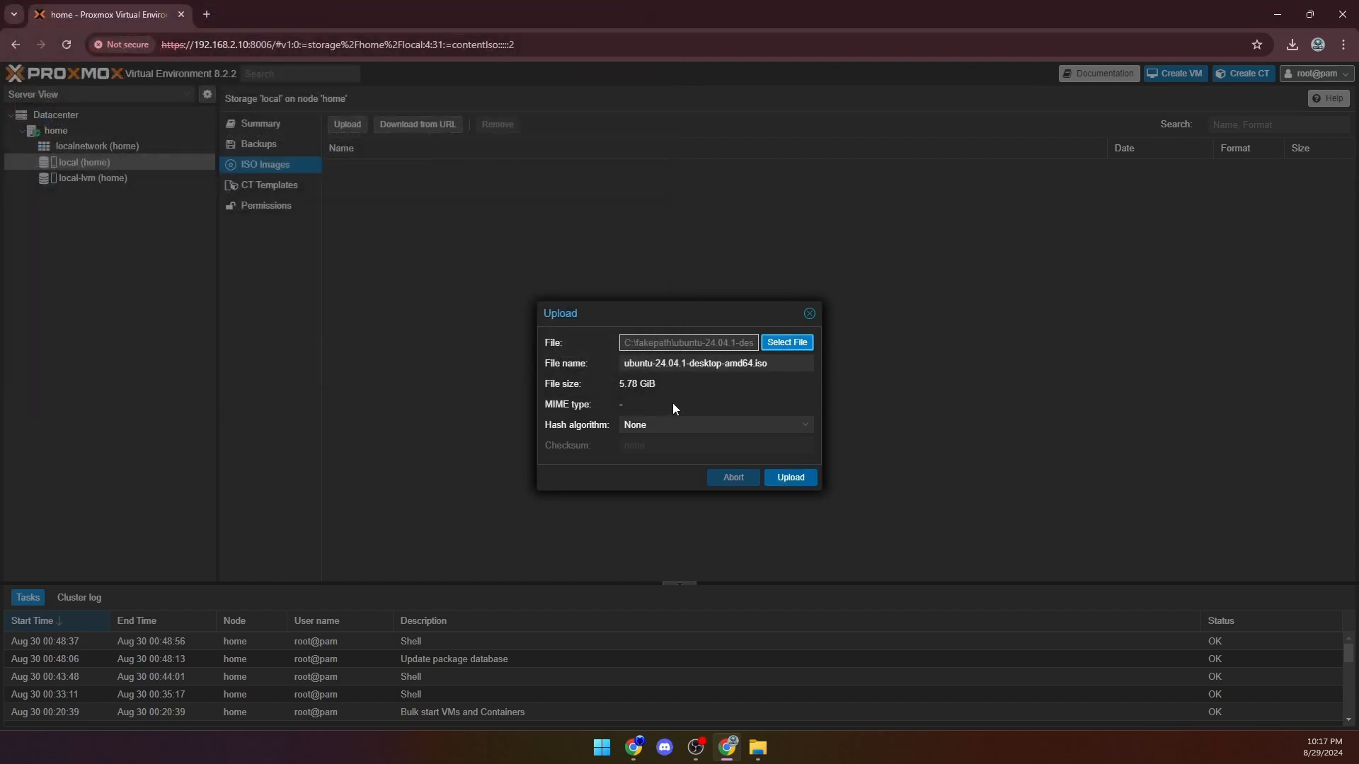
left_click(788, 480)
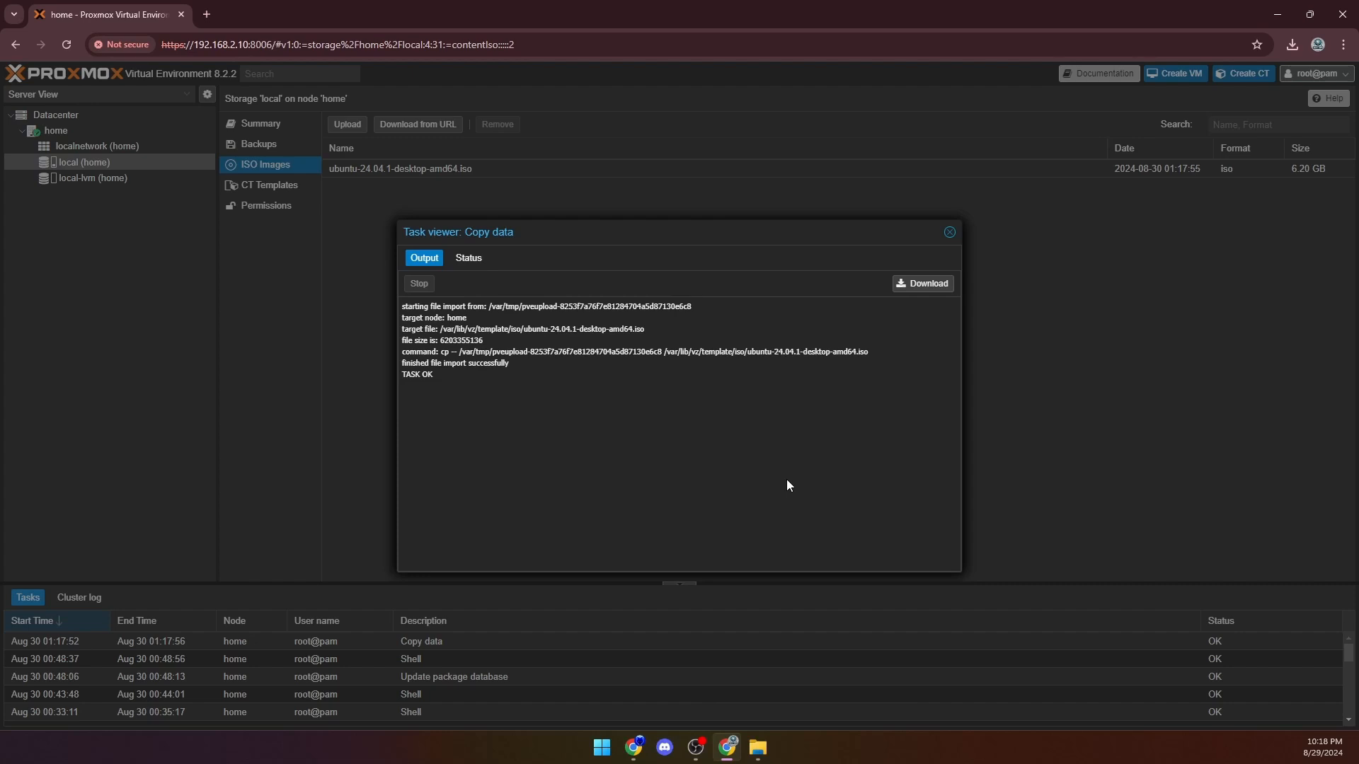
left_click(950, 234)
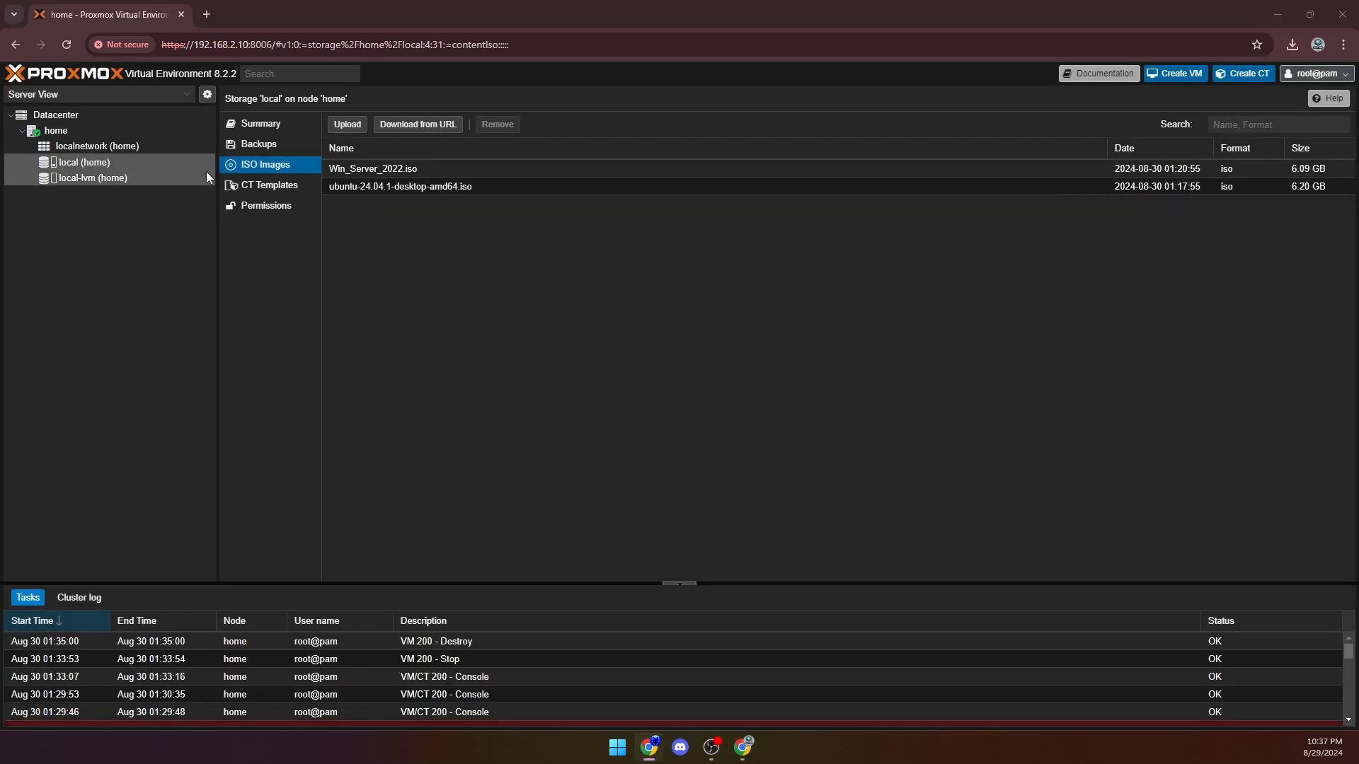
- Start a new virtual machine on node home named Ubuntu-VM, using ubuntu-24.04.1-desktop-amd64.iso from local storage as its installation image
left_click(137, 133)
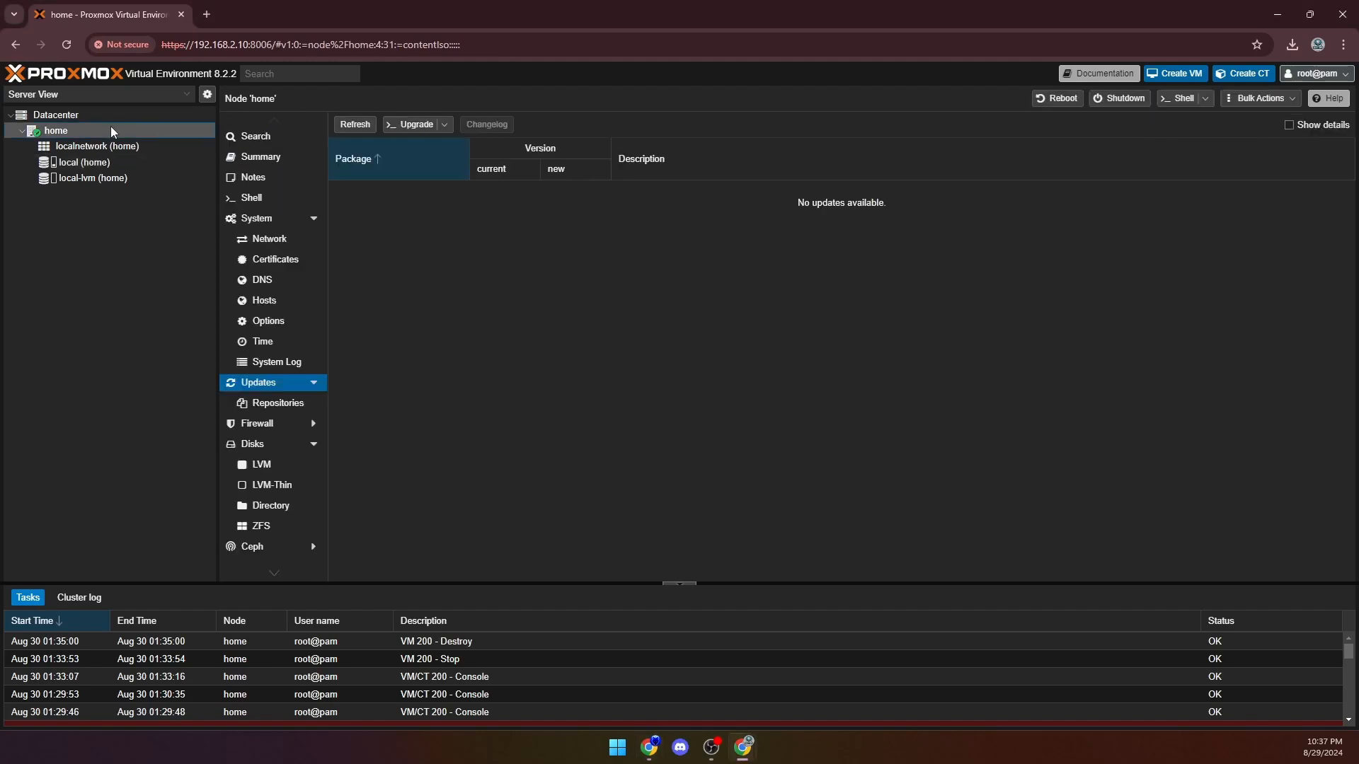
left_click(1157, 73)
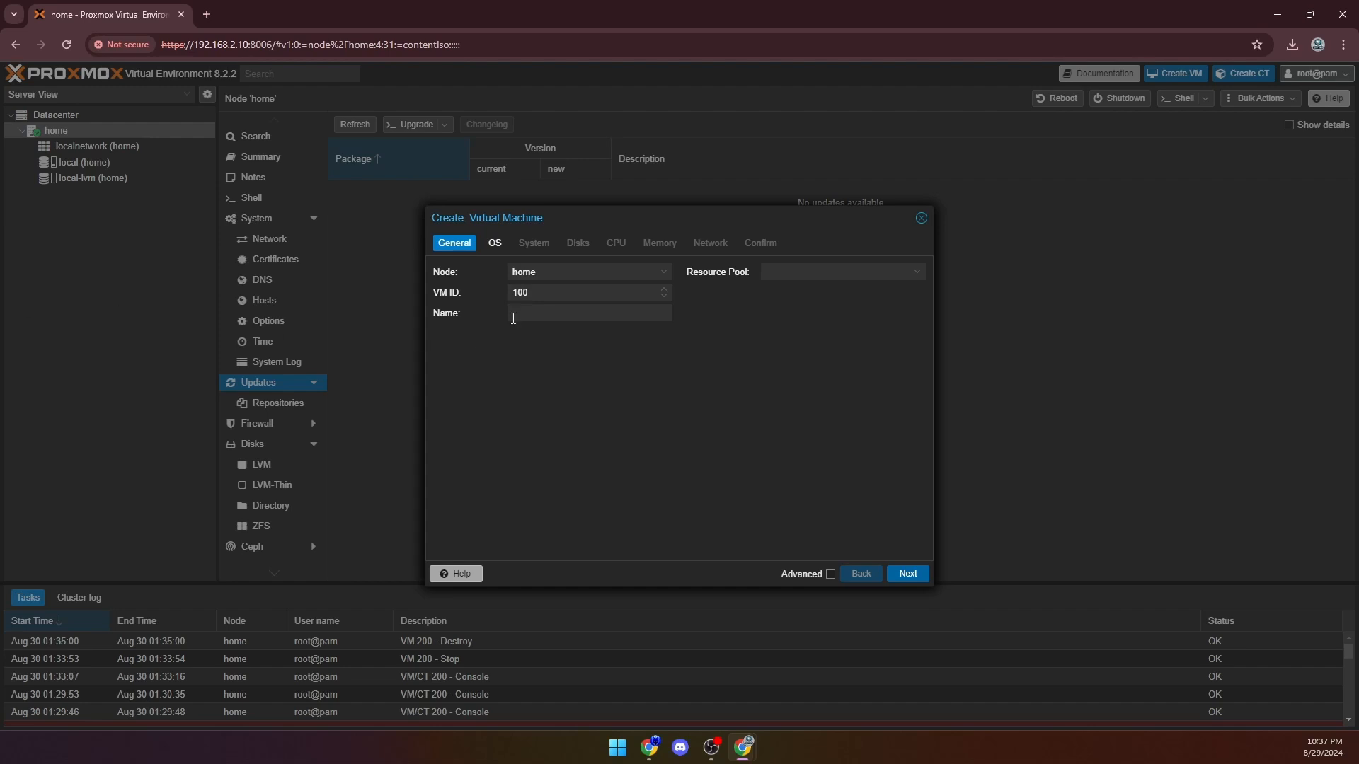
left_click(538, 311)
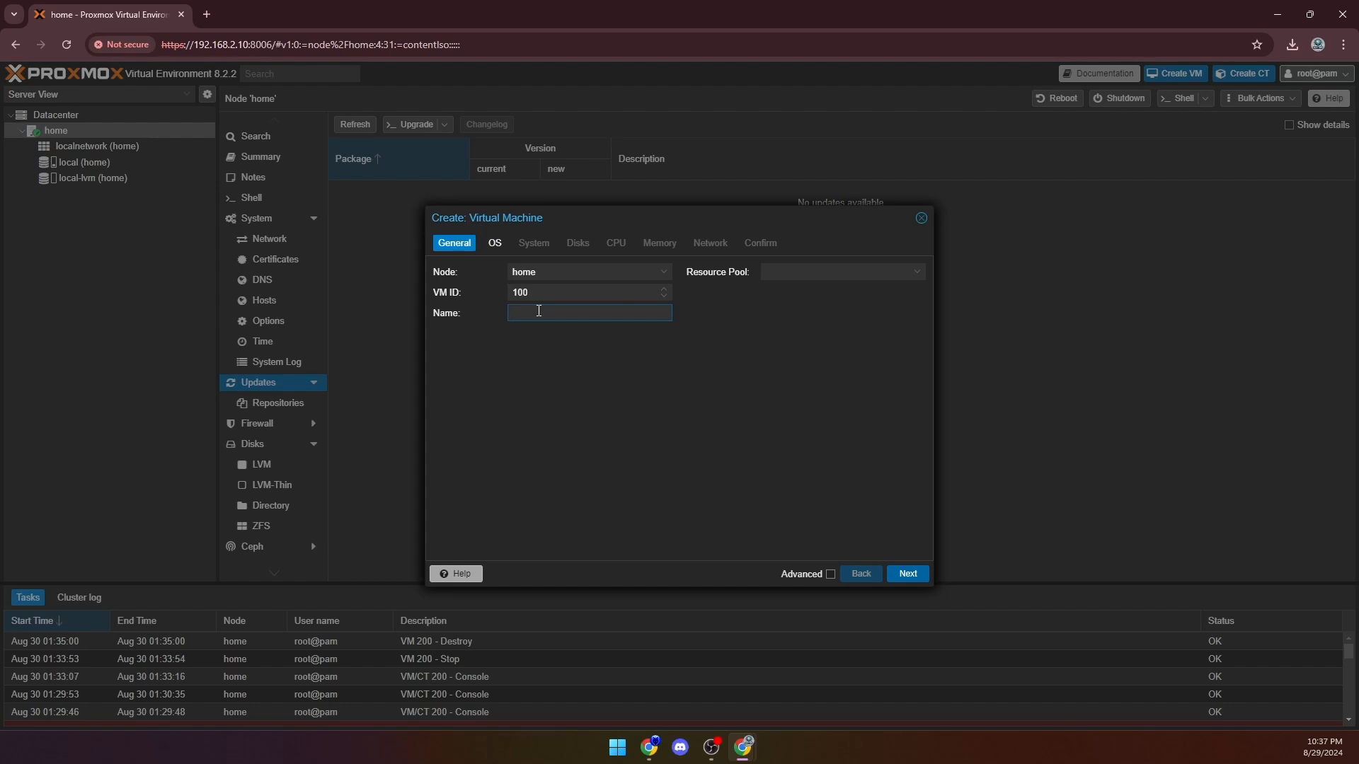
type("Ubuntu")
key("Return")
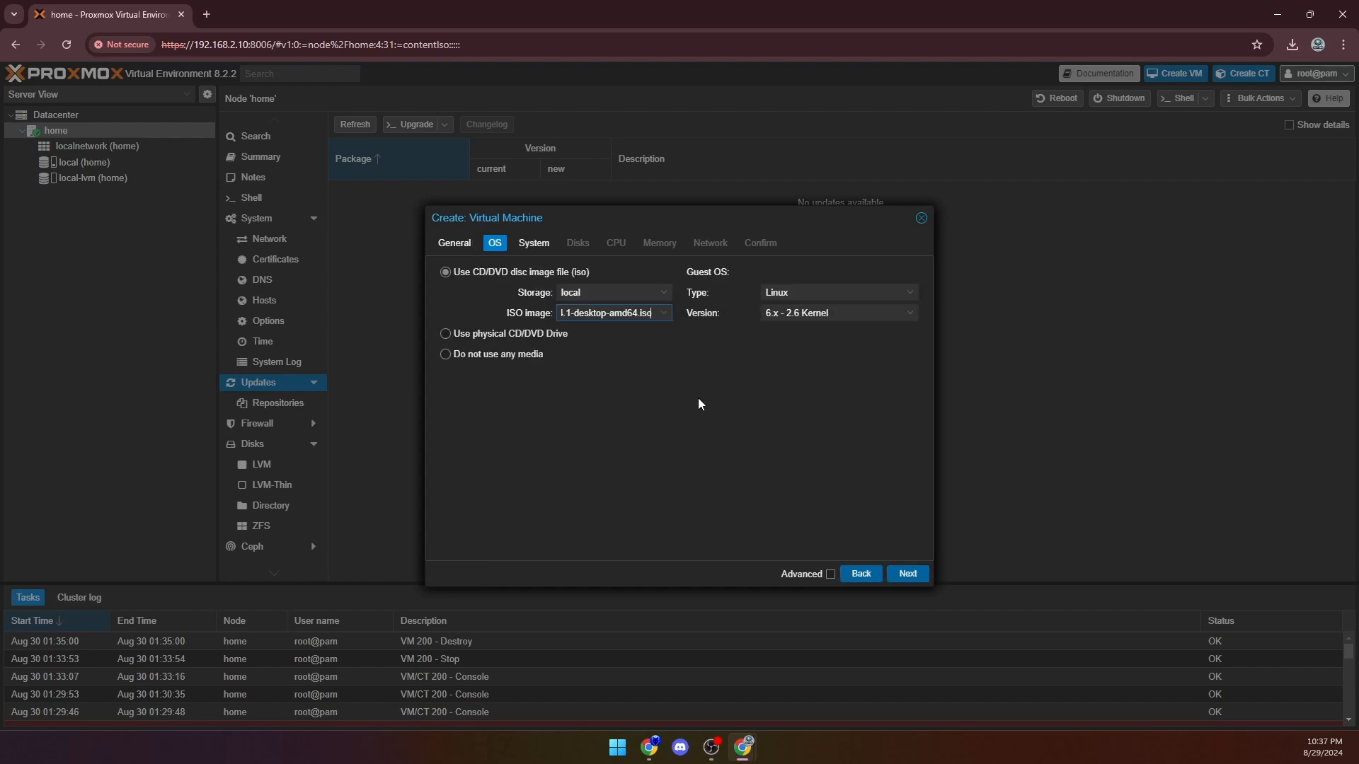
left_click(905, 575)
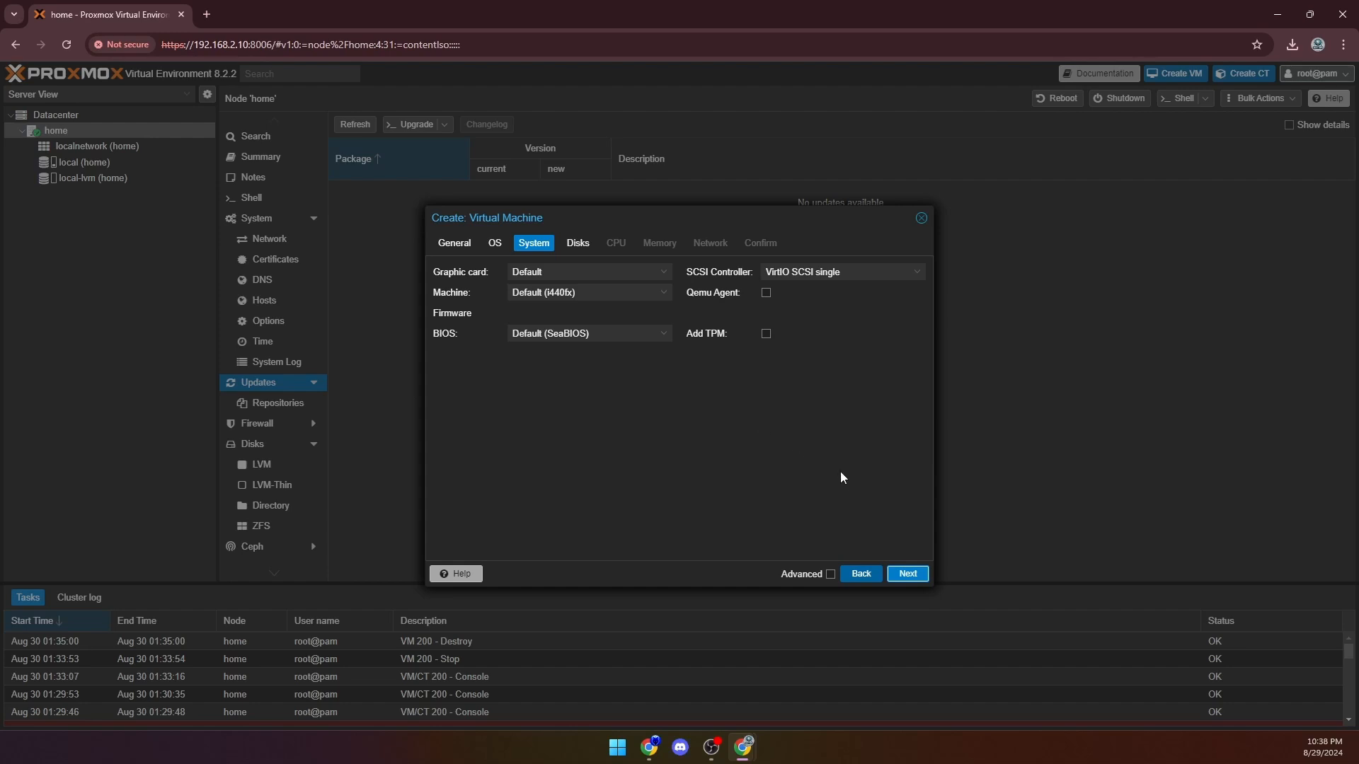
- Keep the default system settings and the 32 GiB local-lvm disk, and set the virtual machine's CPU cores to 2
left_click(910, 574)
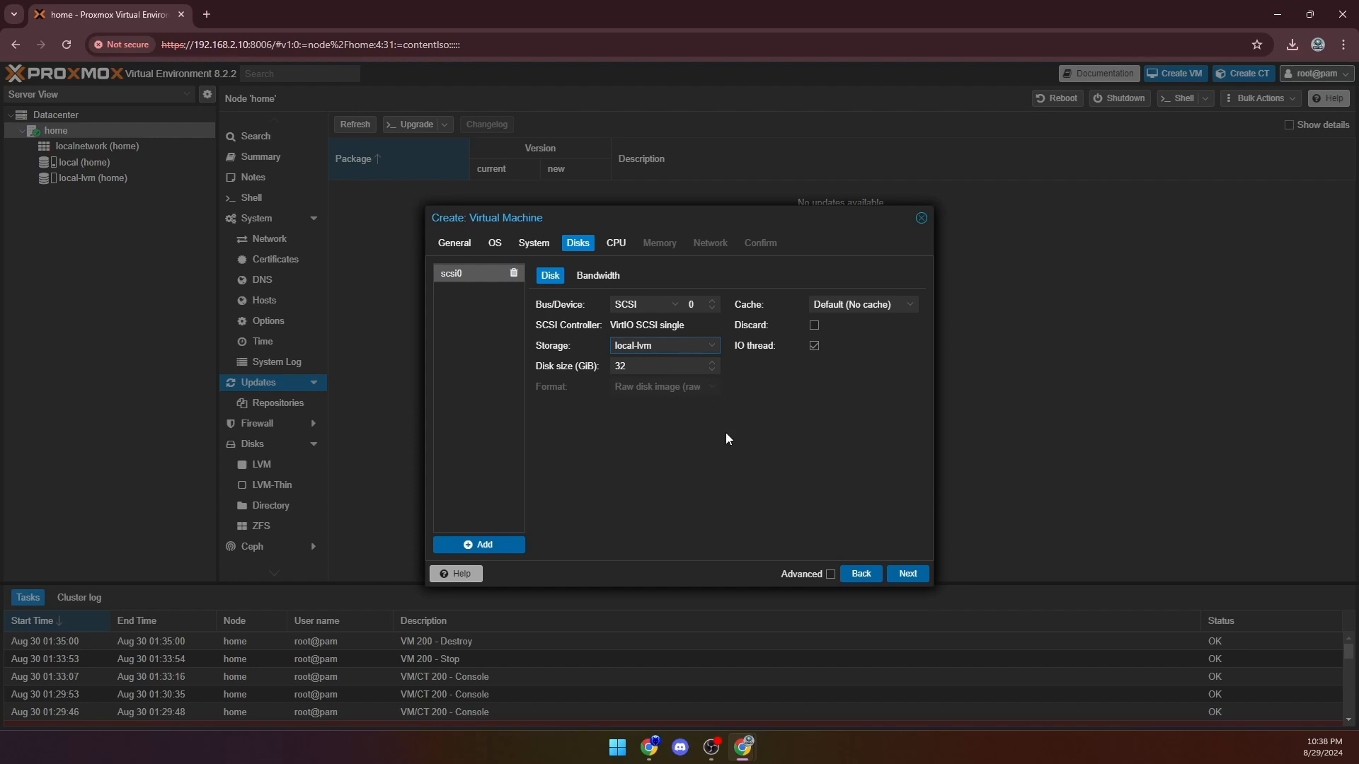
left_click(909, 573)
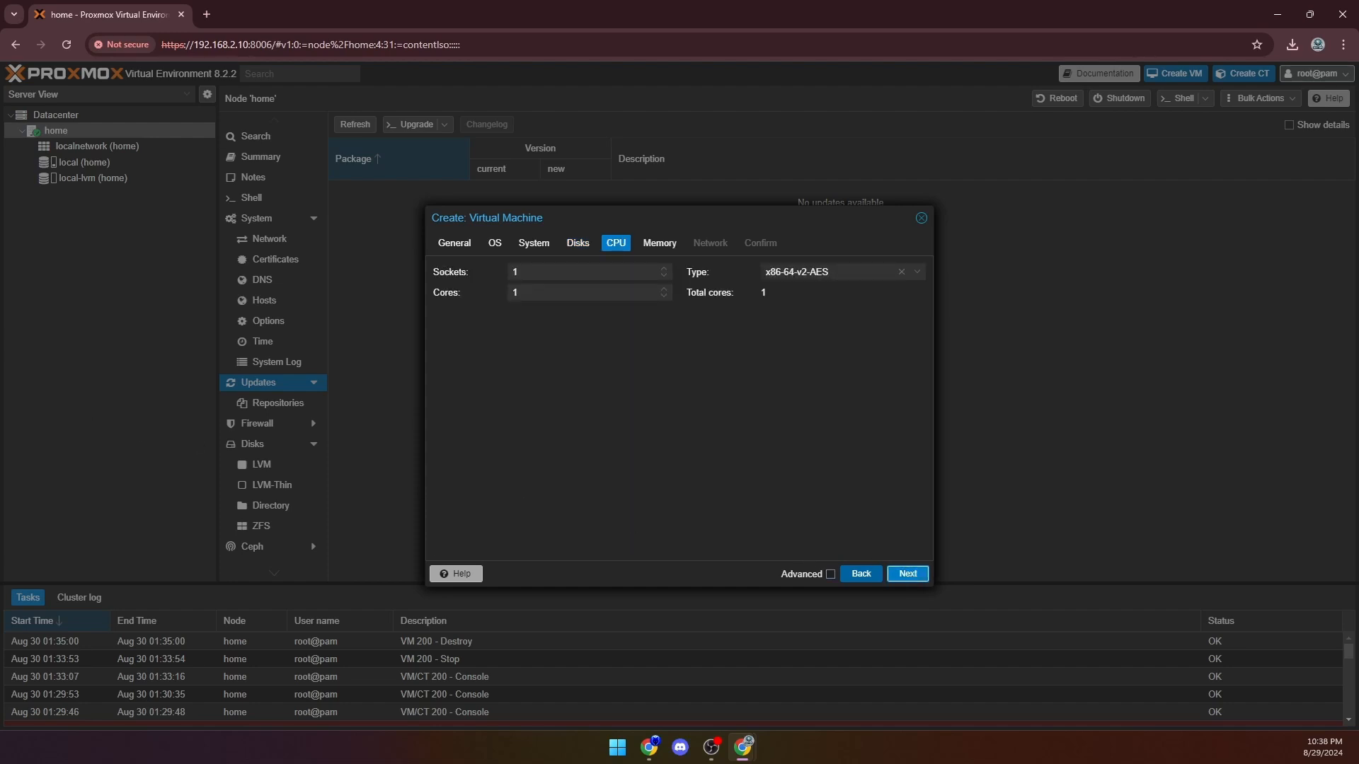
left_click(527, 287)
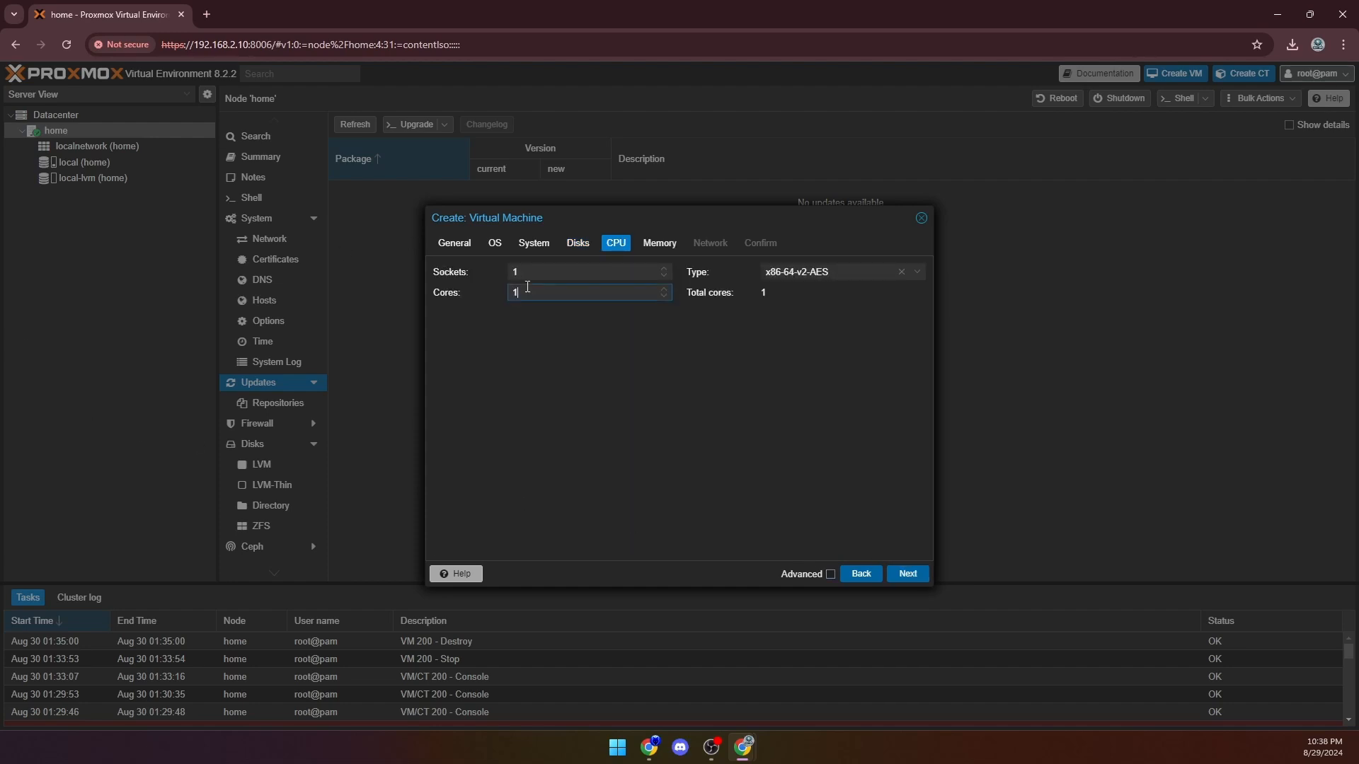
key("BackSpace")
type("2")
left_click(902, 574)
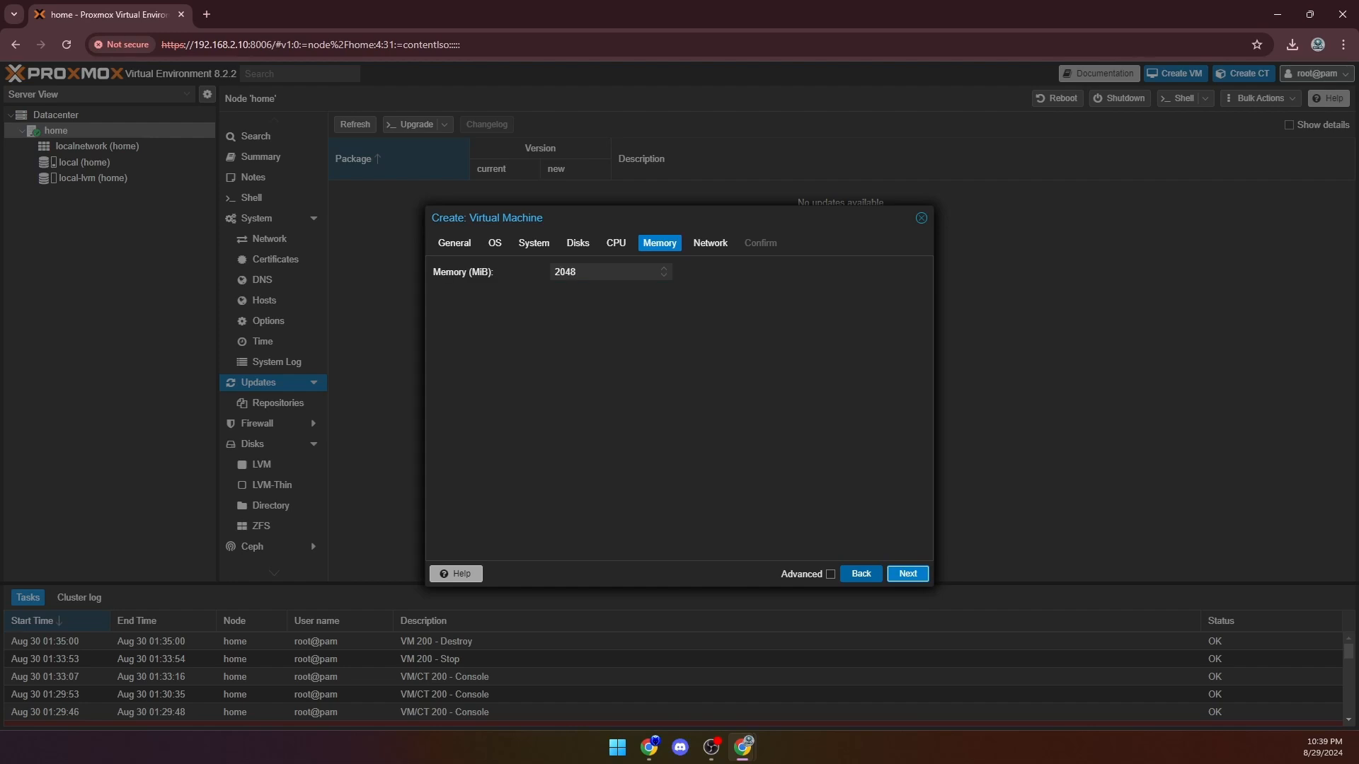
- Keep the memory at 2048 MiB, configure the virtual machine without a network device, and proceed to the confirmation summary
left_click(910, 575)
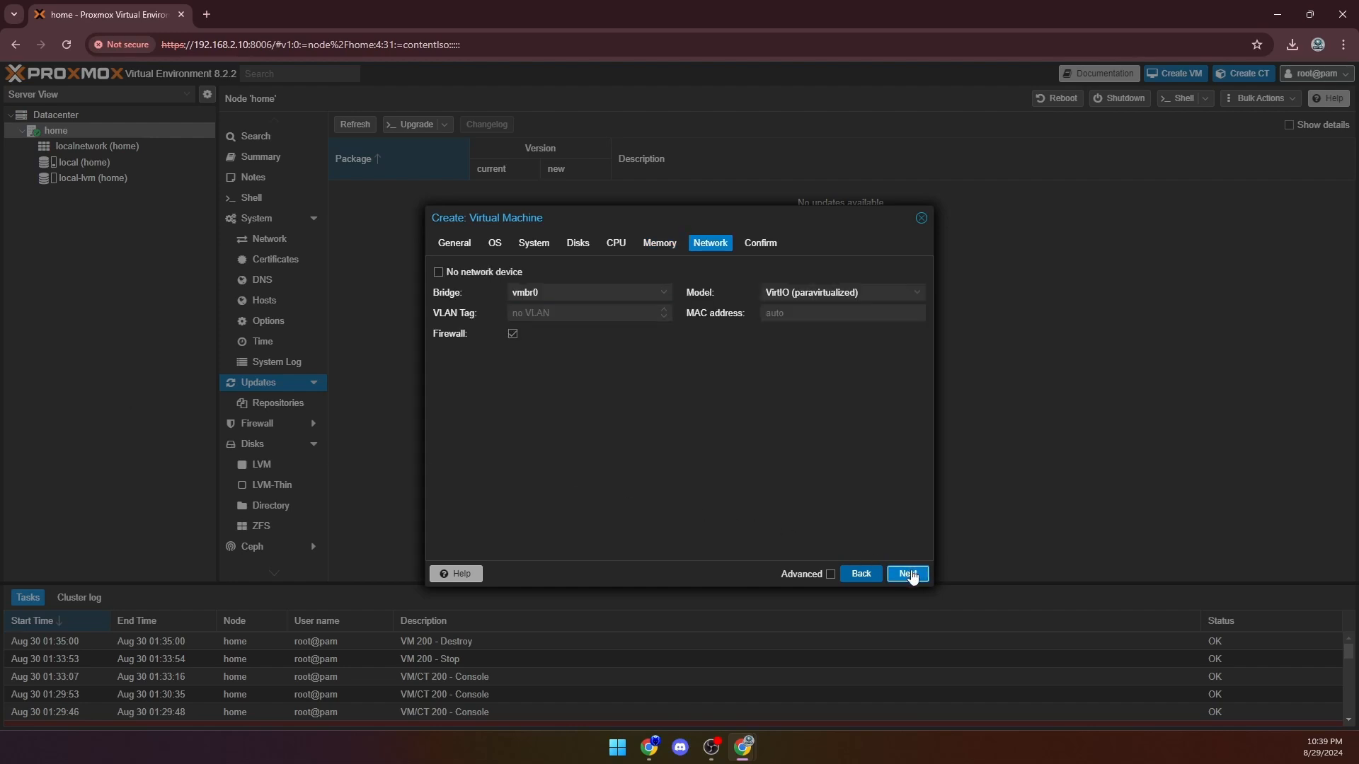
left_click(438, 273)
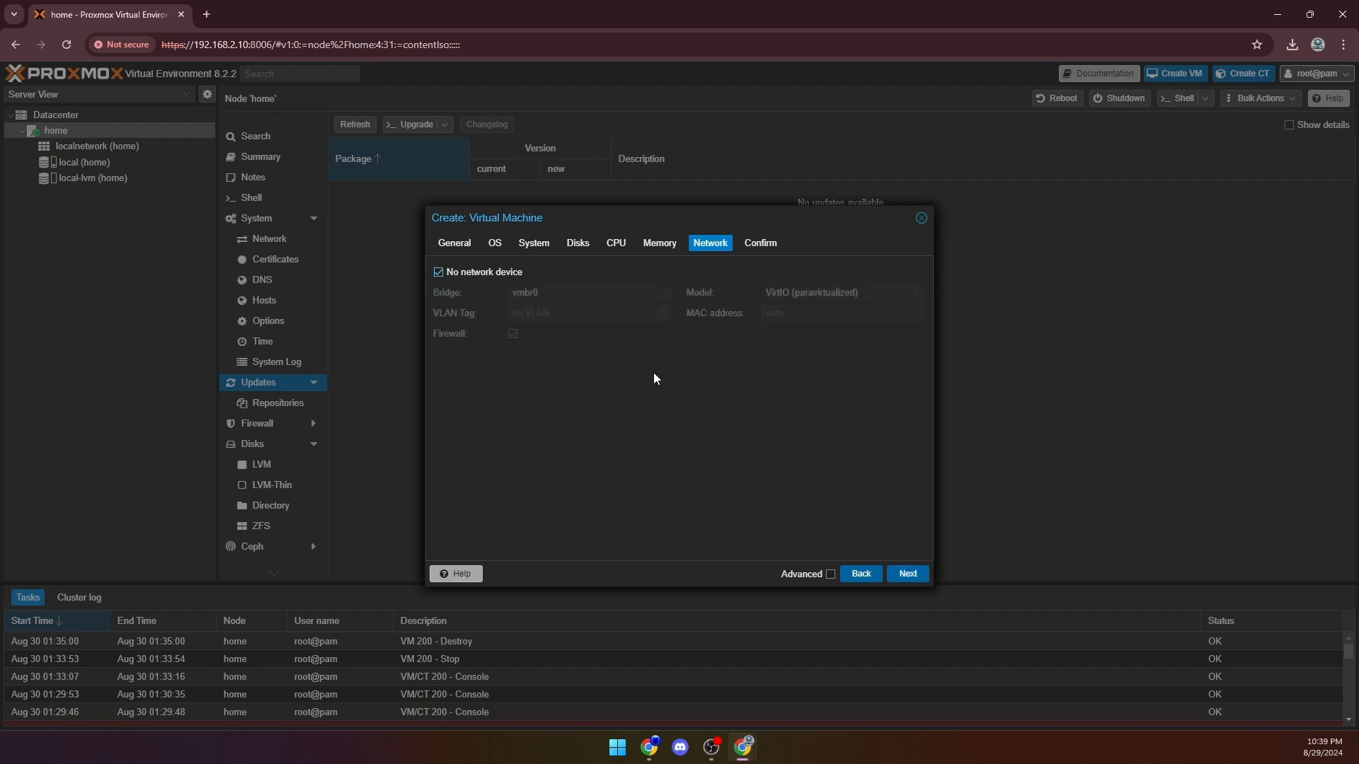
left_click(908, 575)
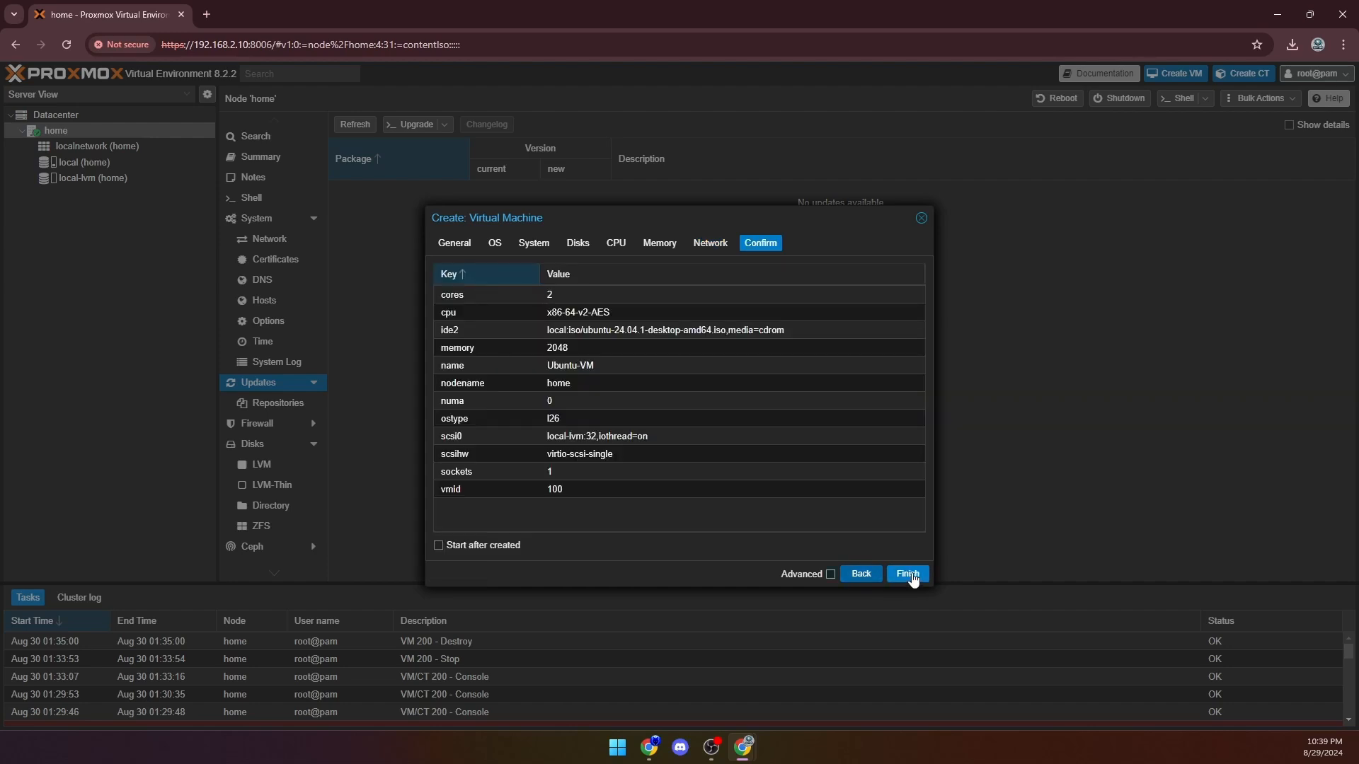
- Create Ubuntu-VM with the summarised settings and start it
left_click(908, 574)
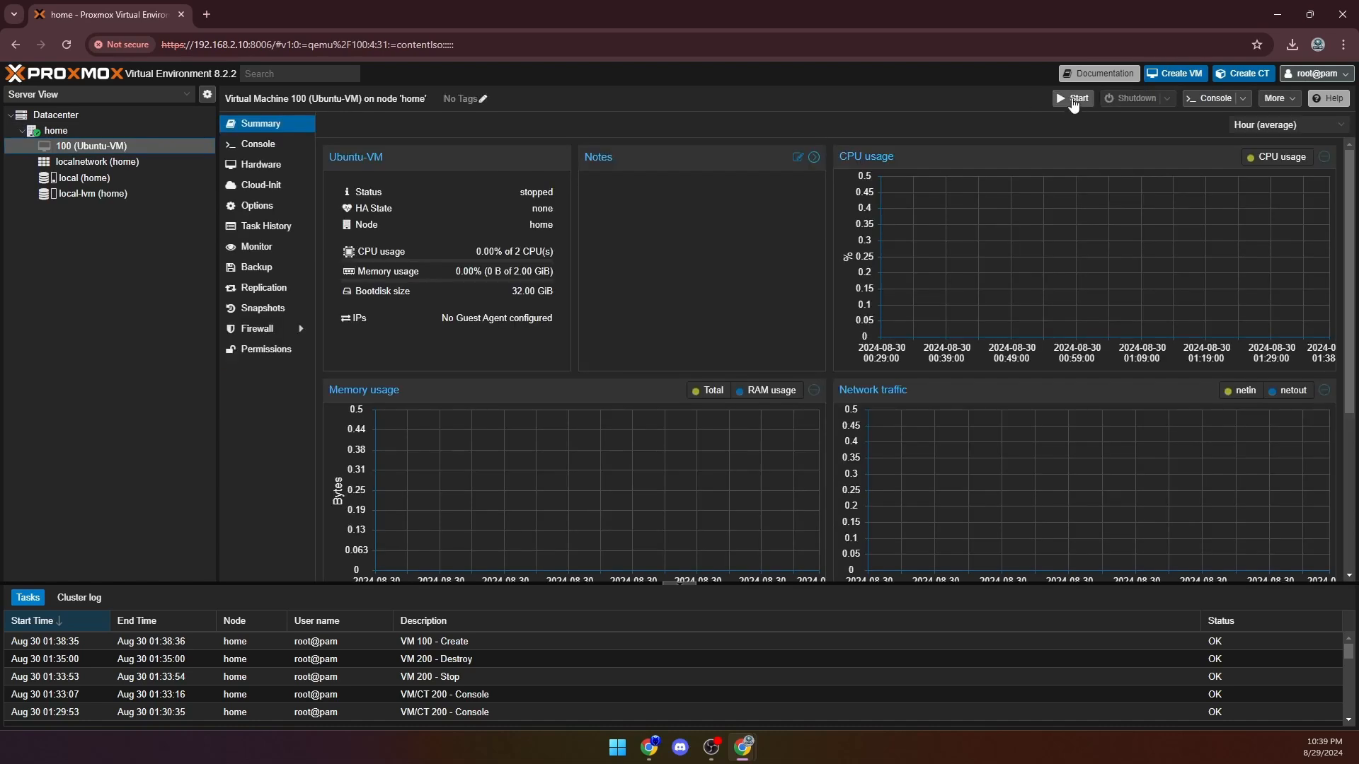
left_click(1073, 101)
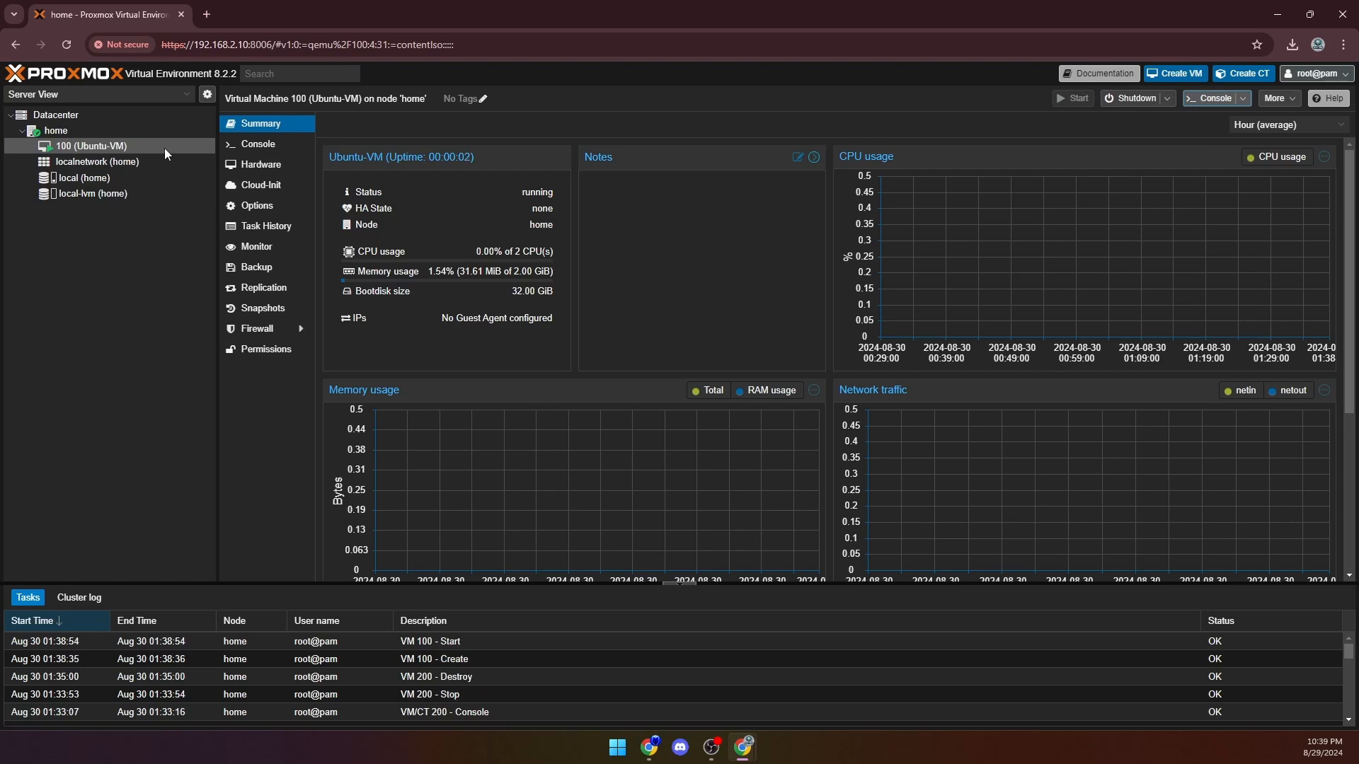
- Open Ubuntu-VM's noVNC console, boot the "Try or Install Ubuntu" entry, and maximize the console window
double_click(84, 147)
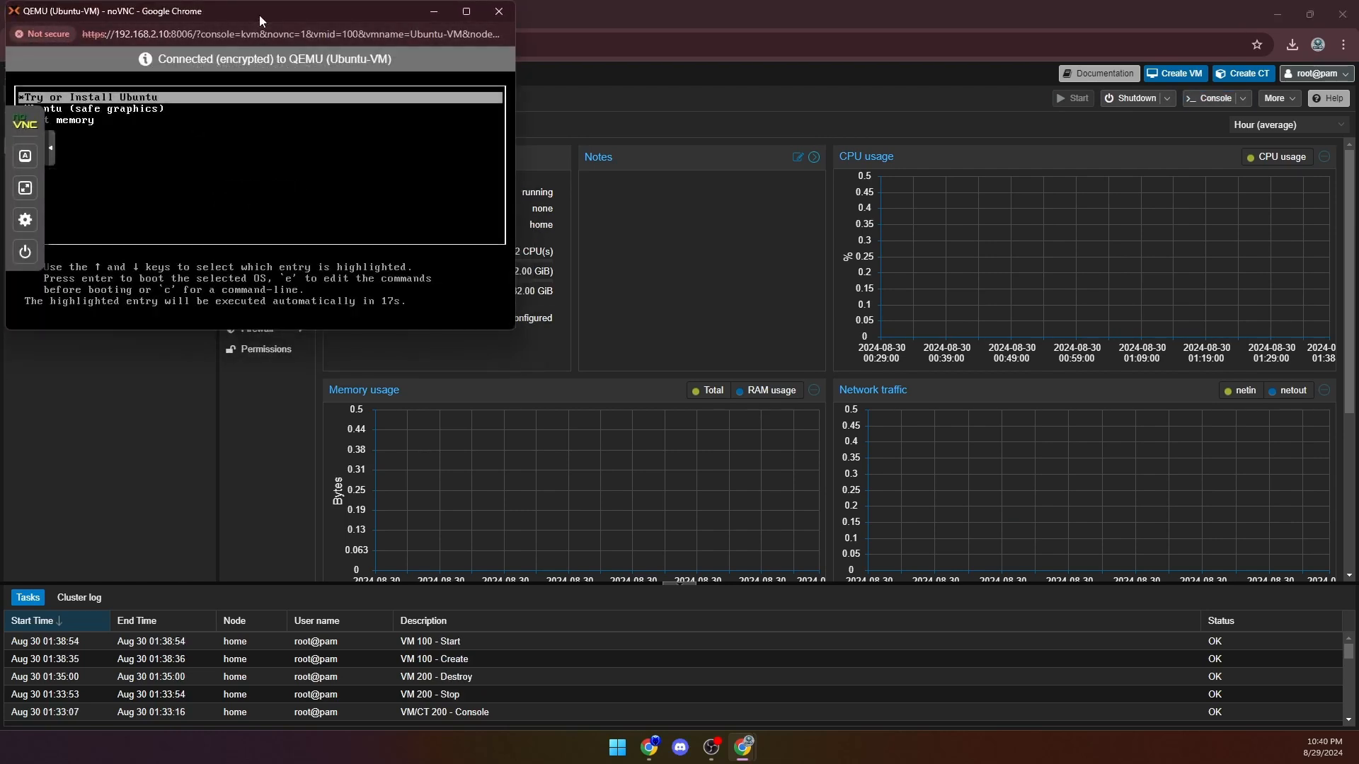
left_click_drag(257, 10, 591, 178)
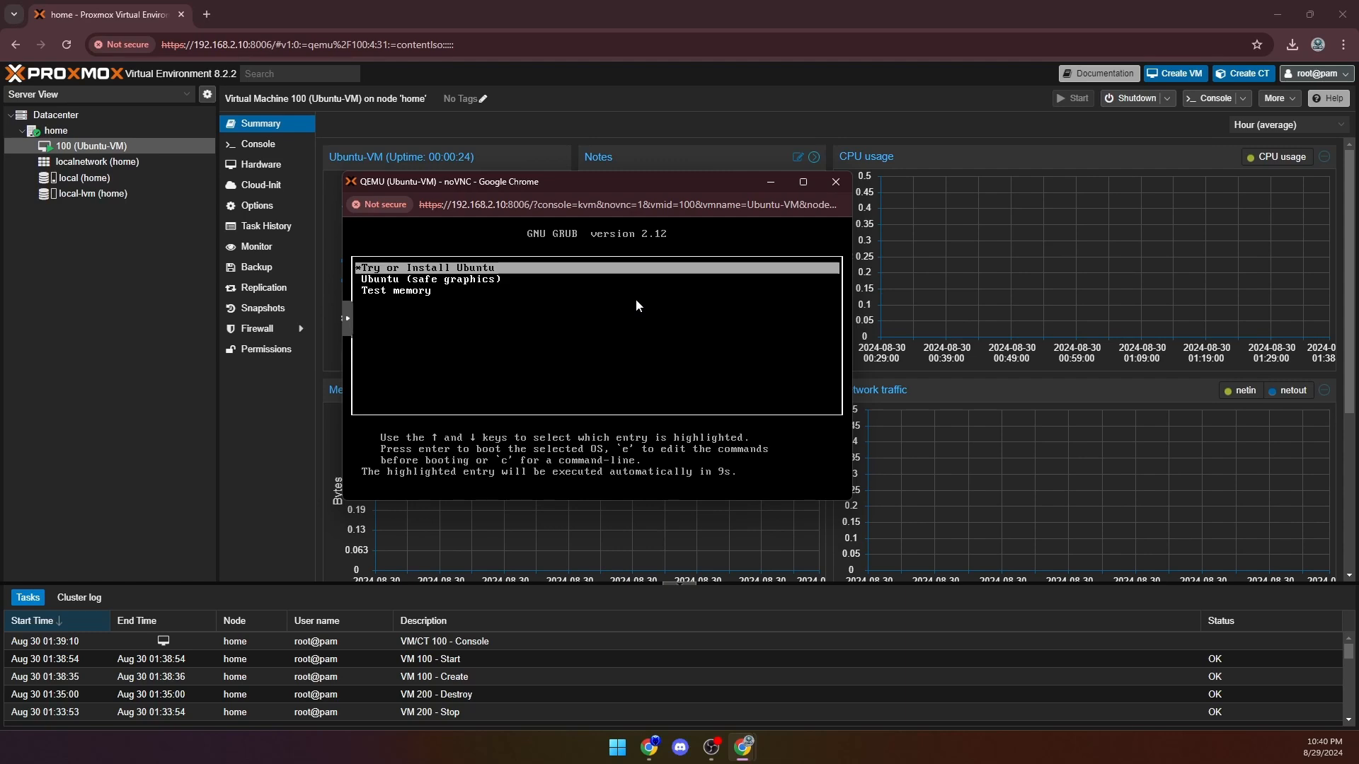
key("Return")
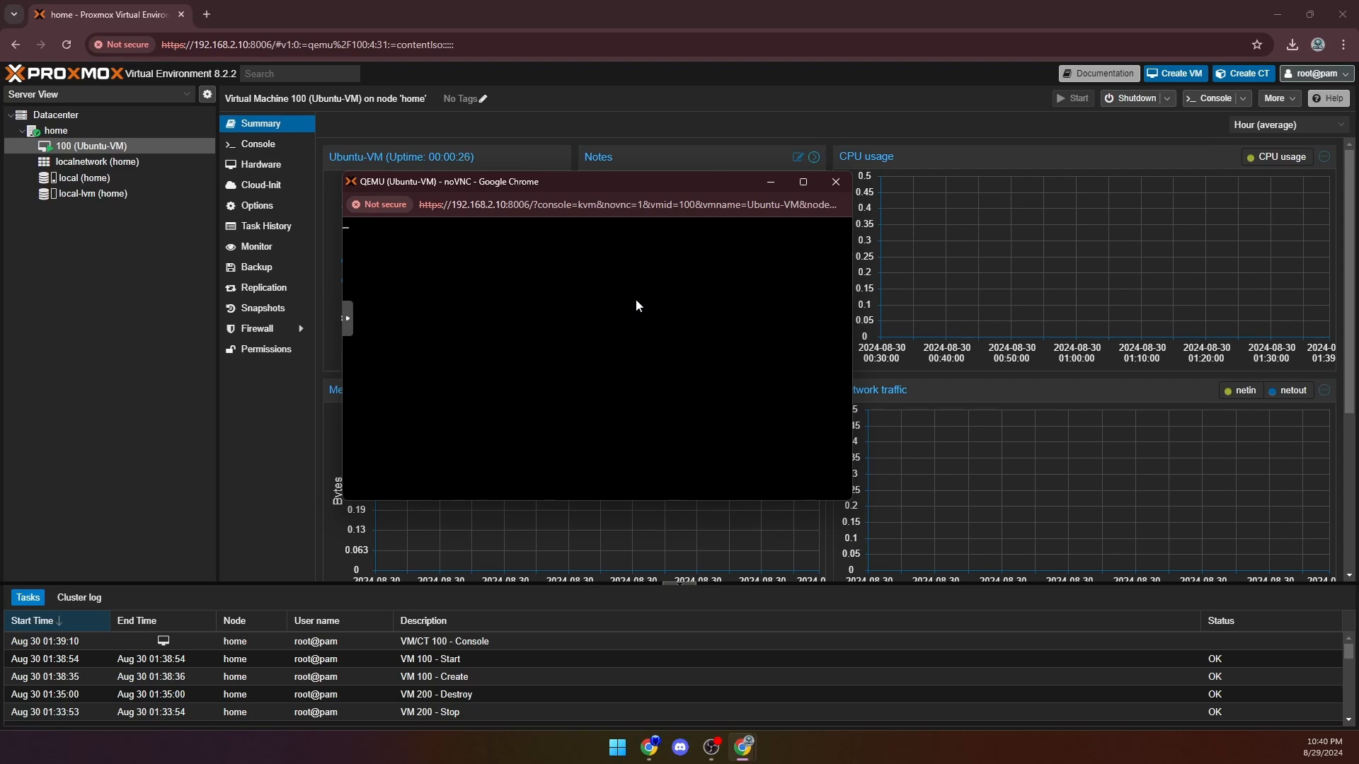
left_click(803, 182)
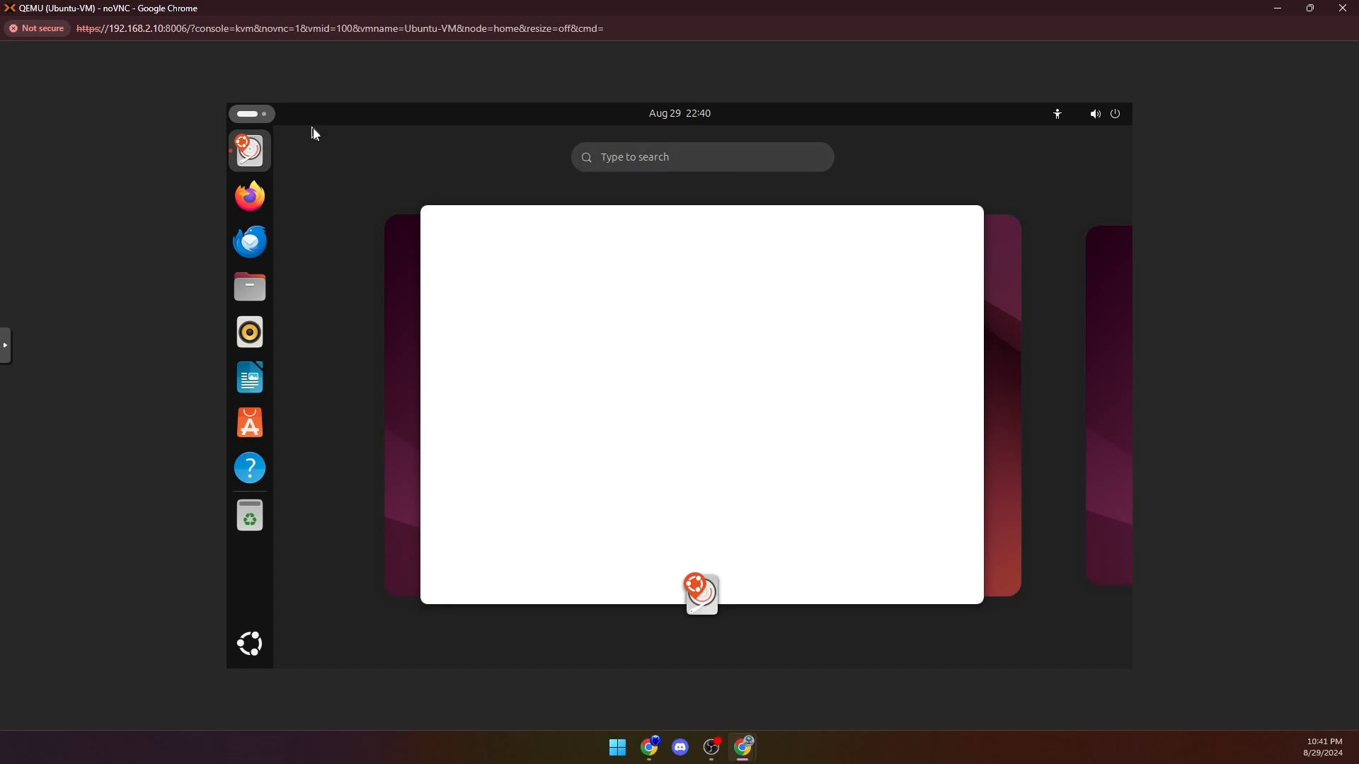
- Bring the Install Ubuntu window forward in the guest desktop and show the console full screen
mouse_move(429, 286)
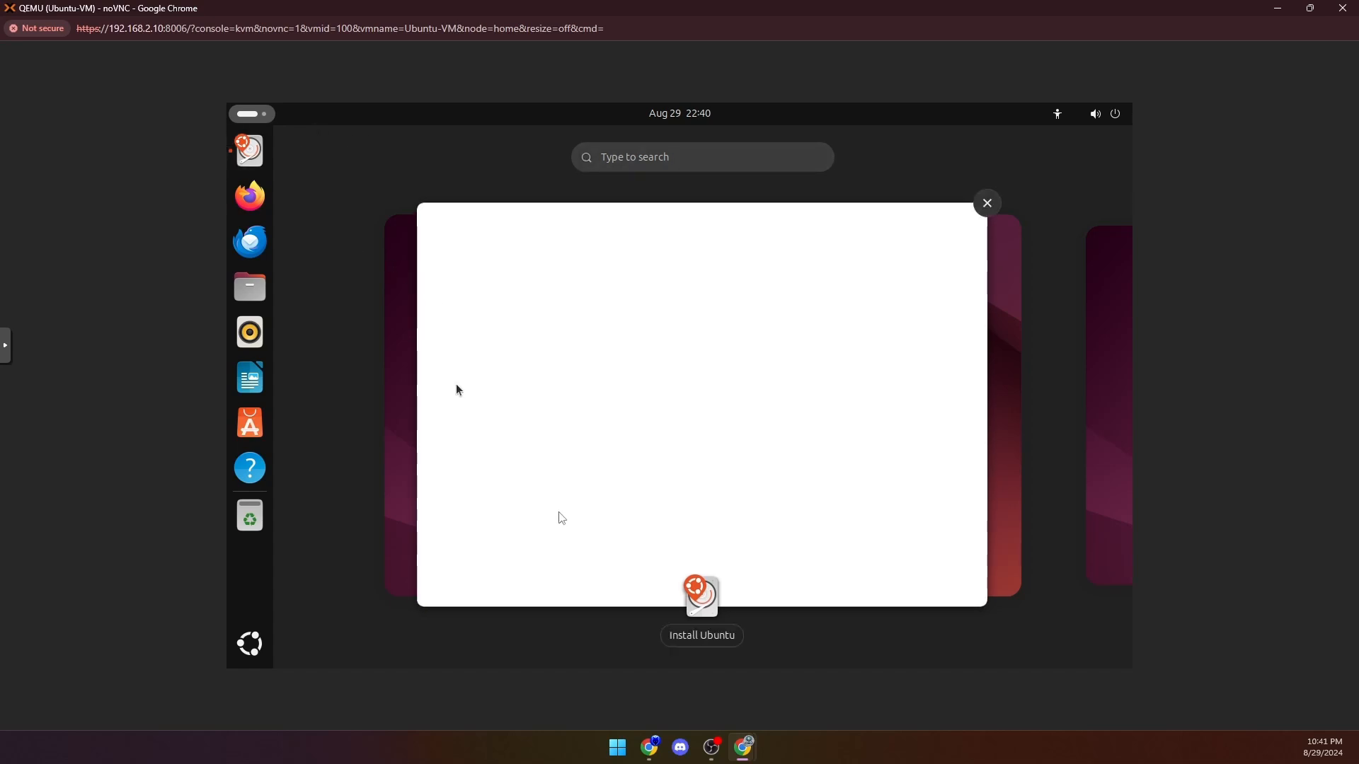
left_click(724, 640)
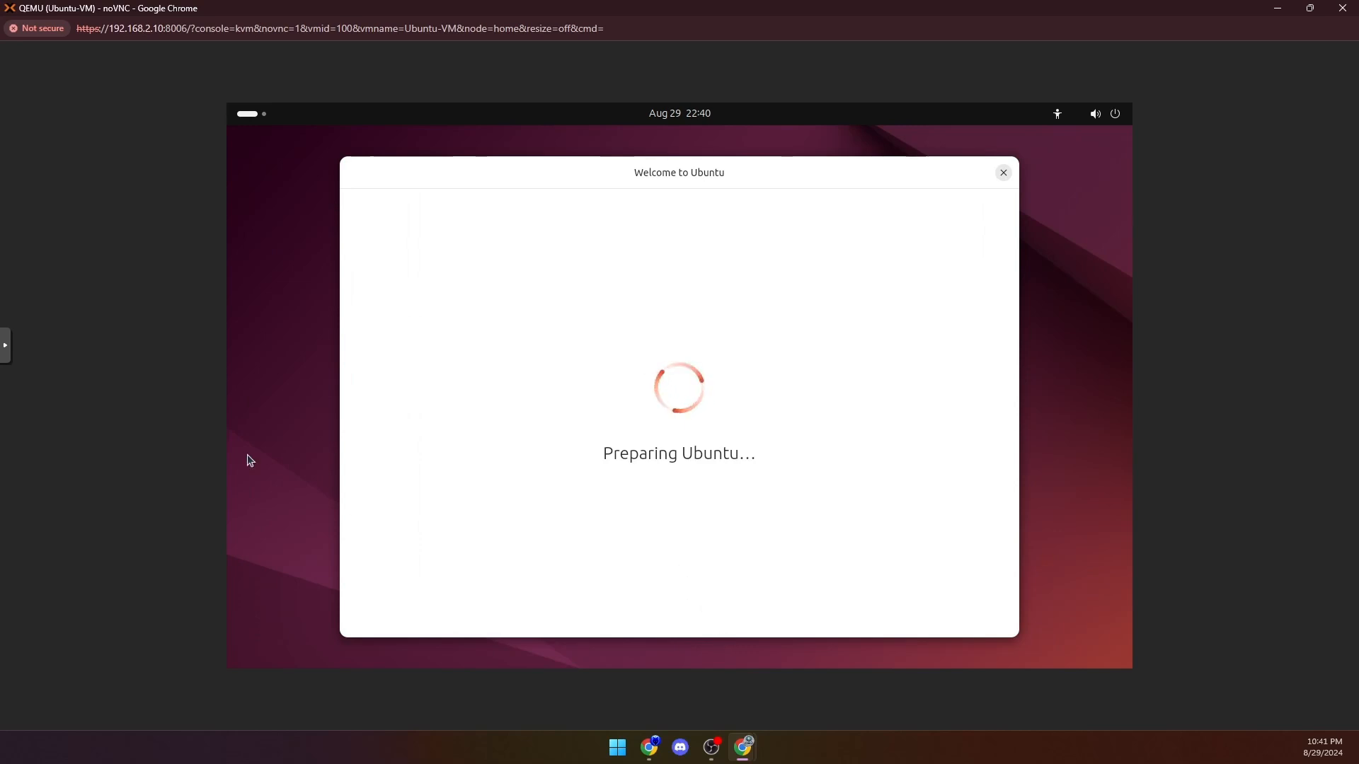
key("alt+Tab")
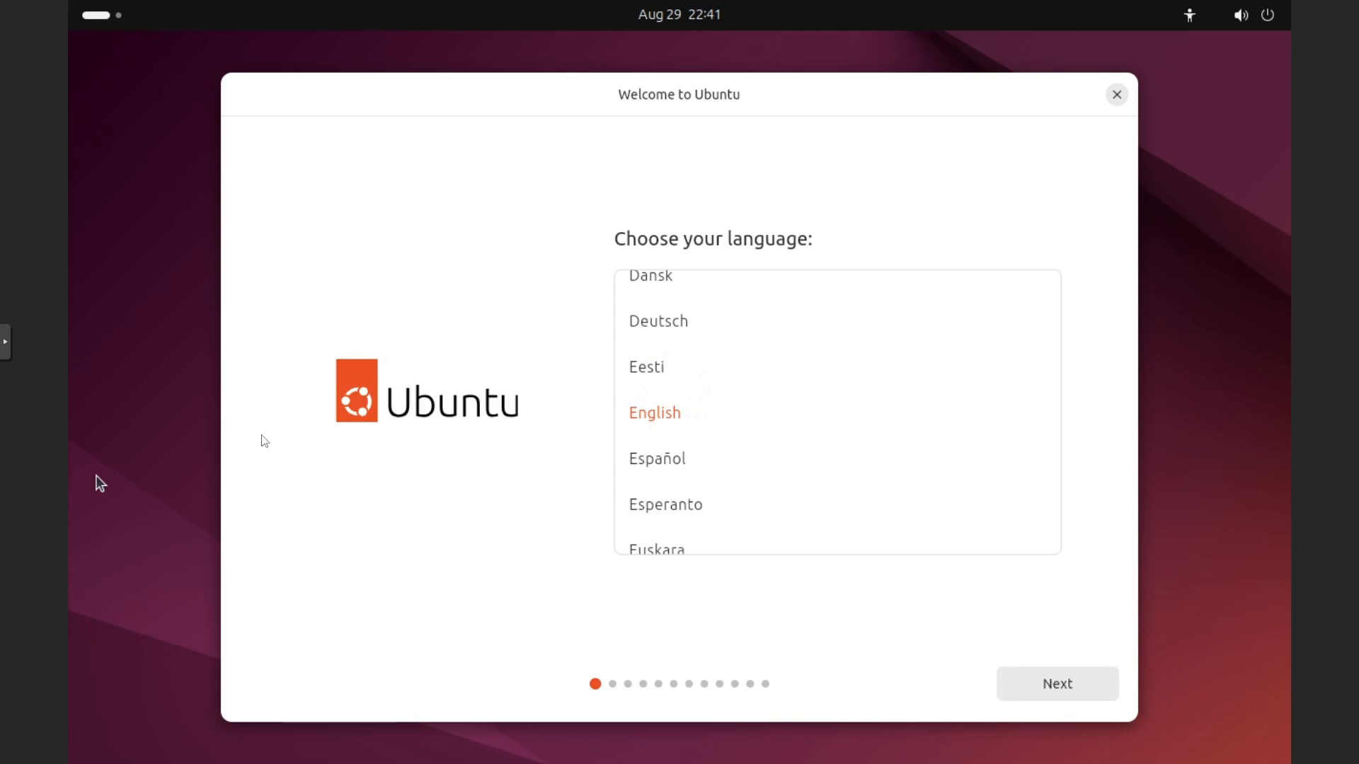
- Keep English as the language, the default accessibility options, the English (US) keyboard layout and no internet connection in the Ubuntu installer
left_click(1032, 685)
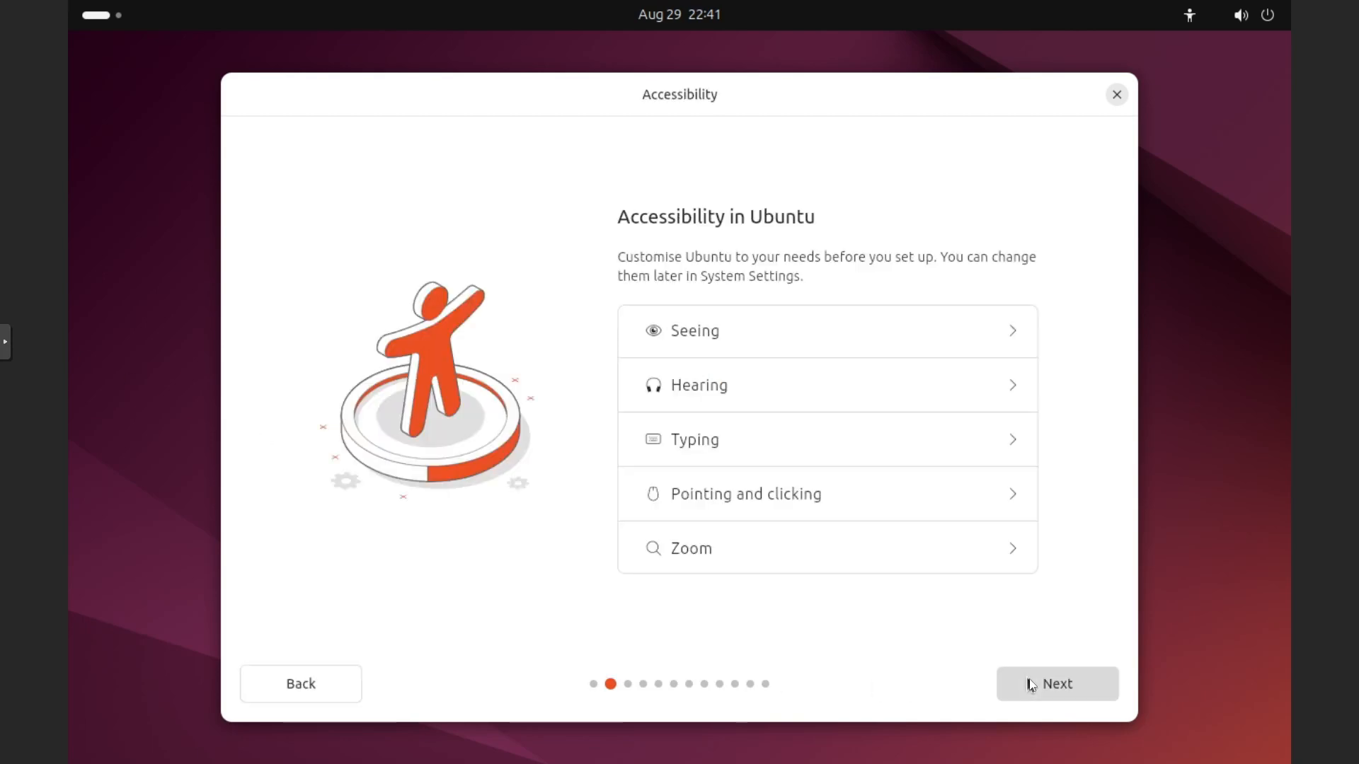
left_click(1032, 685)
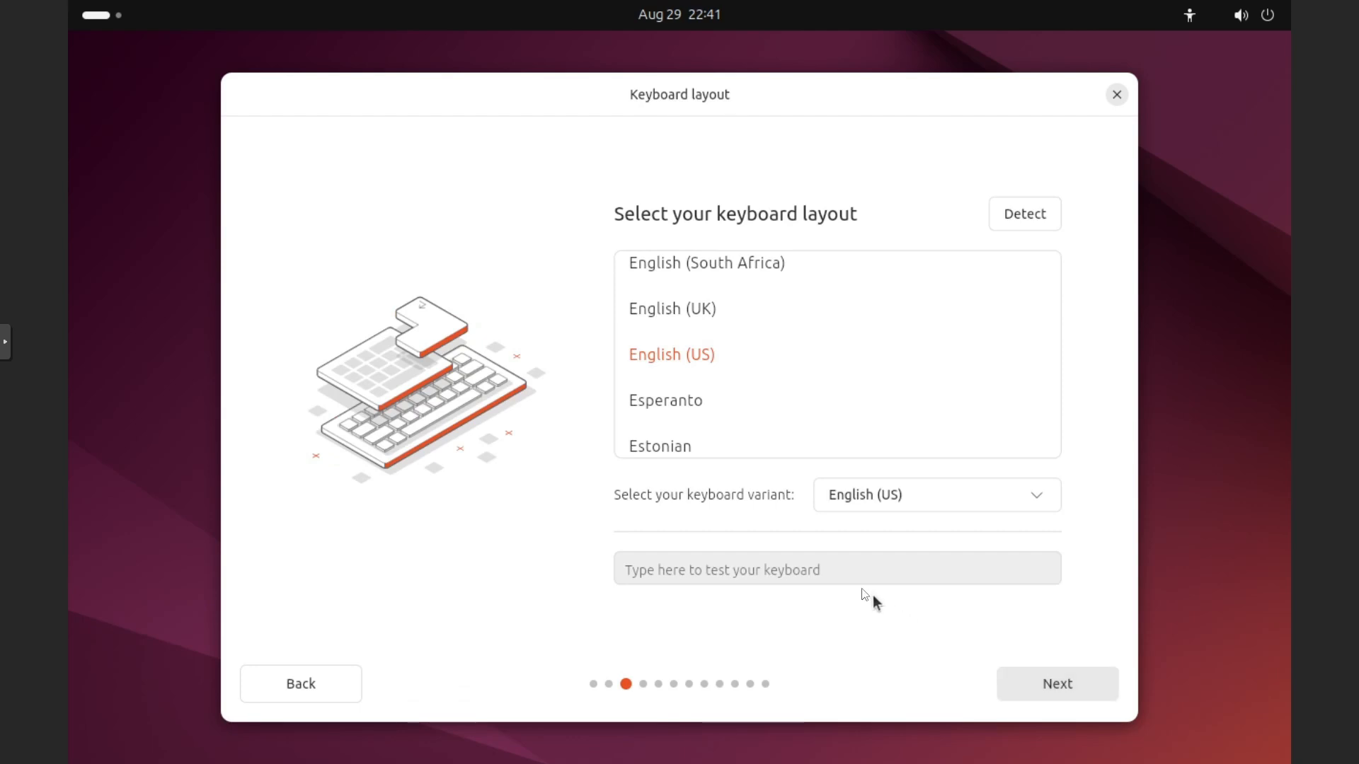
left_click(1055, 684)
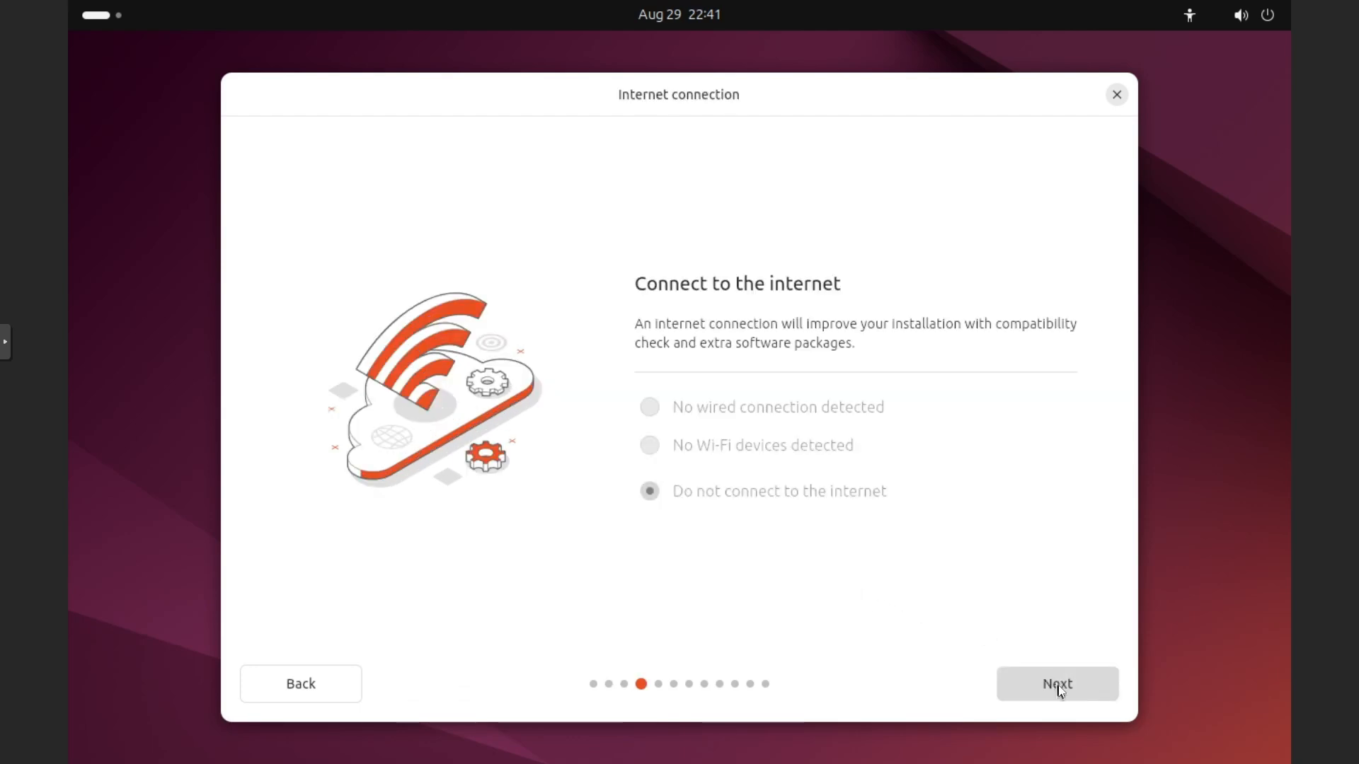
left_click(1055, 684)
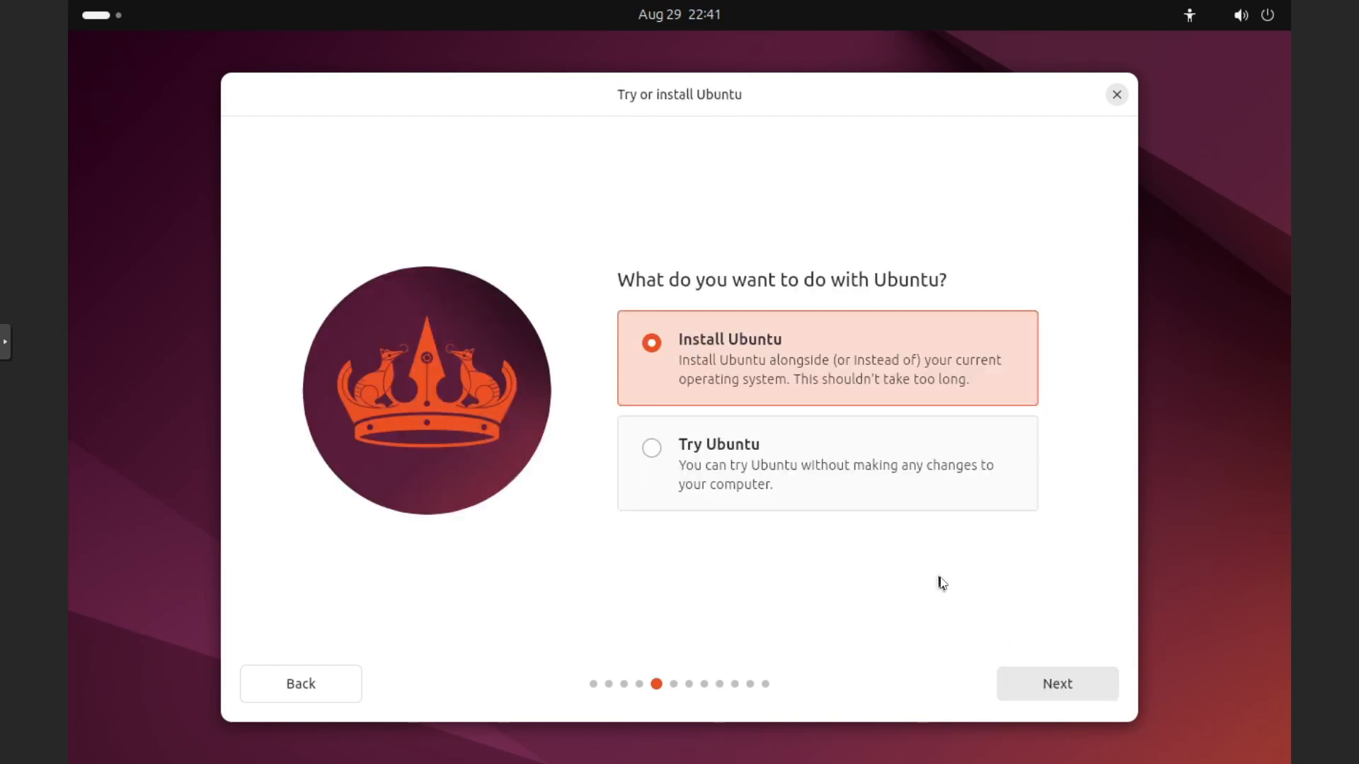
- Choose to install Ubuntu with the interactive installation and the extended selection of apps
left_click(1032, 689)
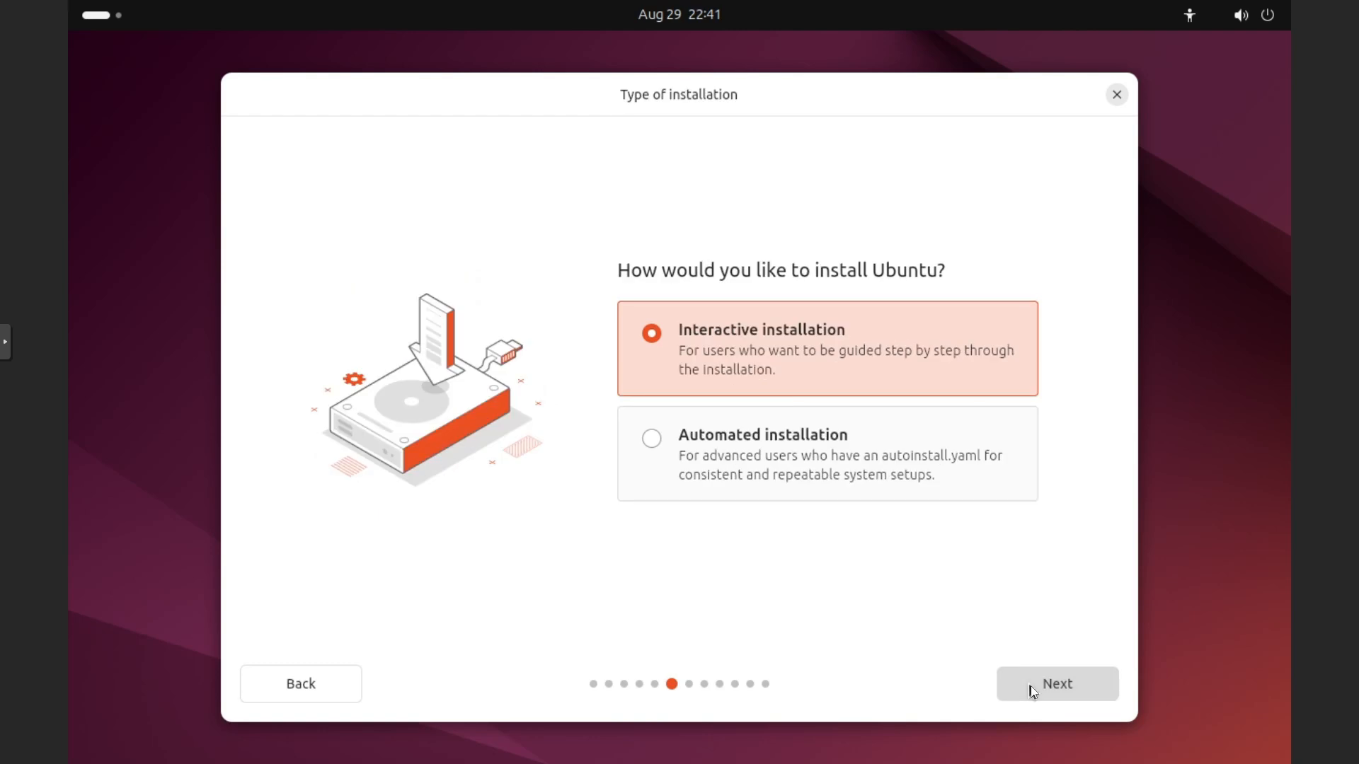
left_click(1034, 691)
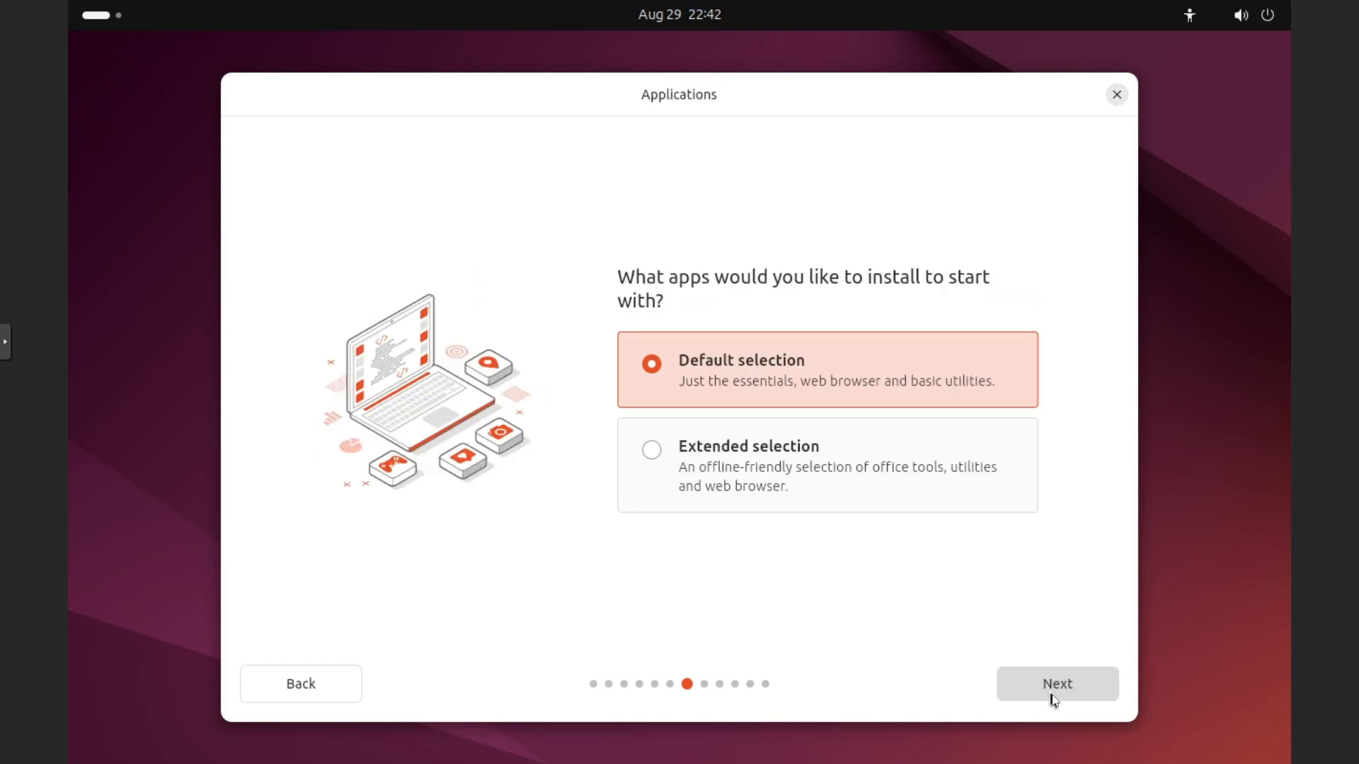
left_click(958, 479)
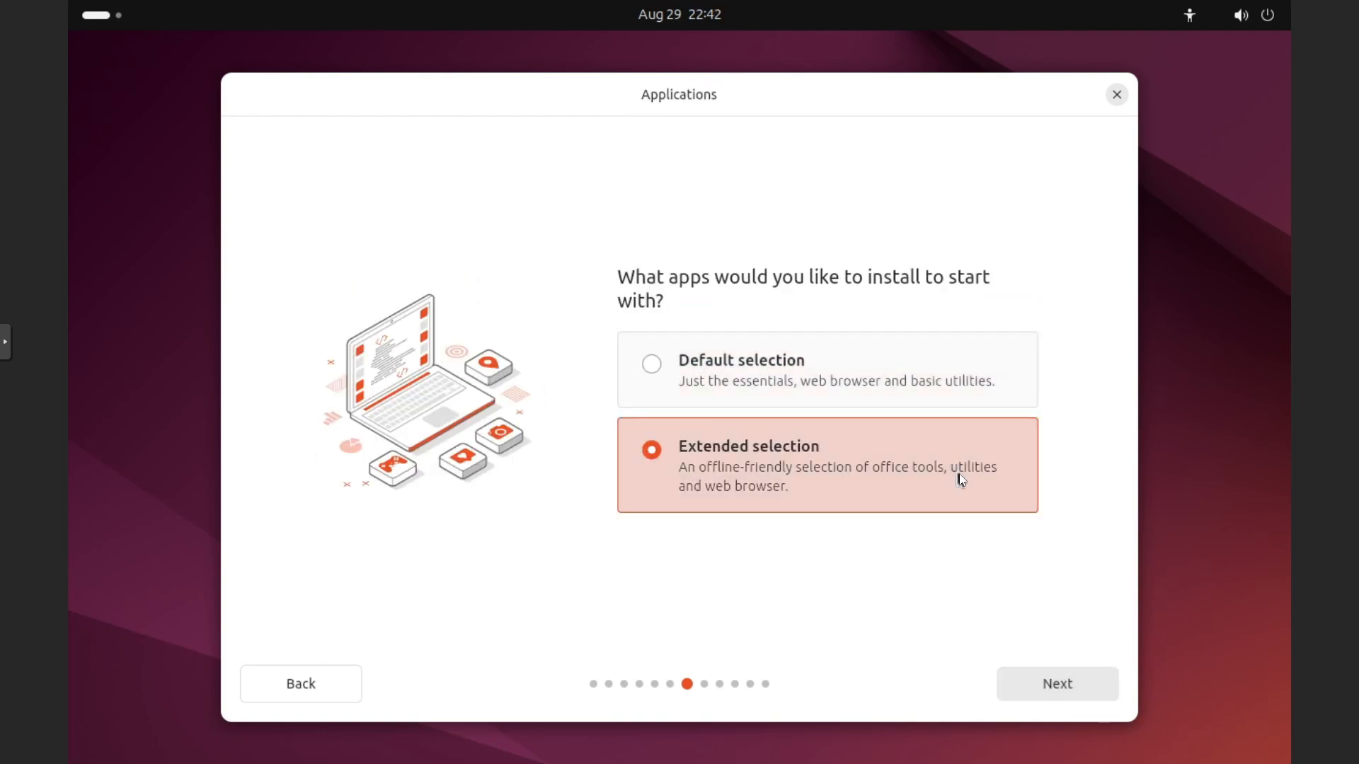
left_click(1034, 691)
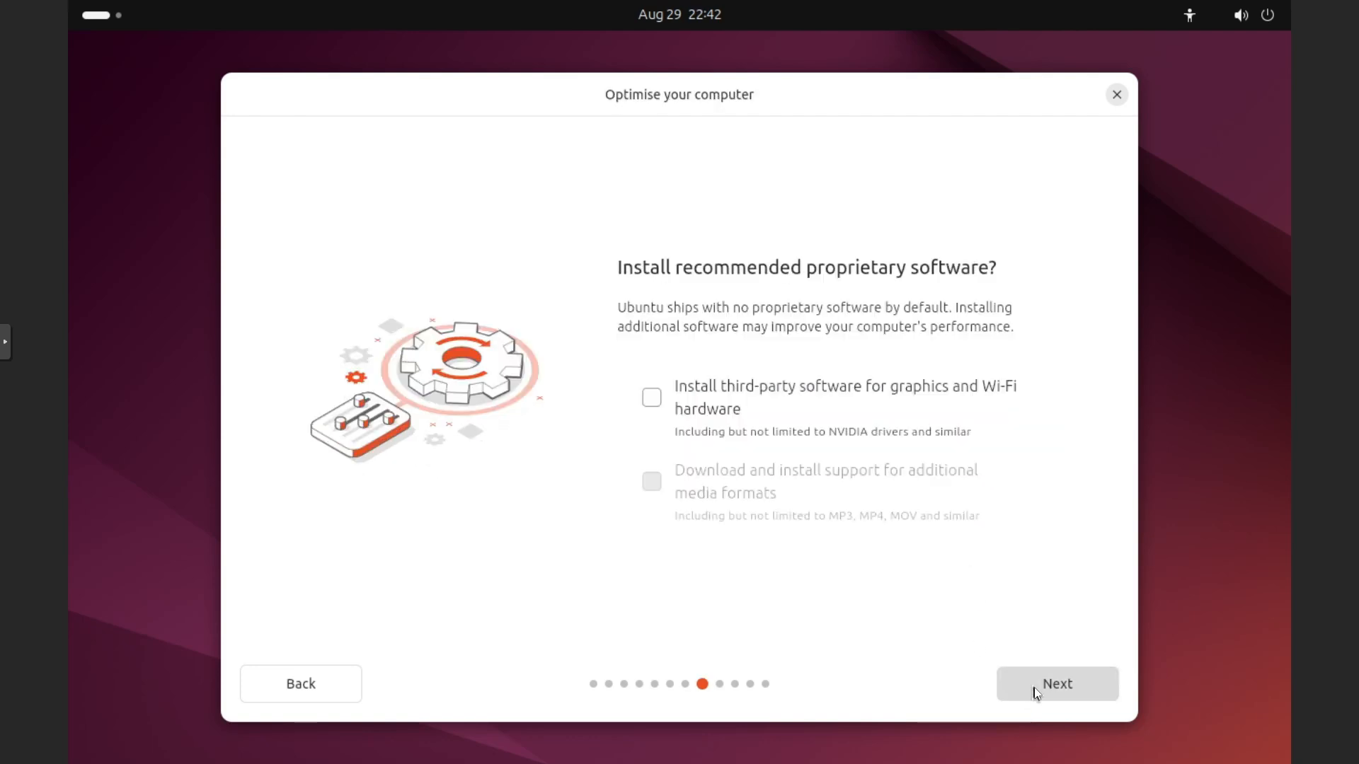
- Enable third-party software for graphics and Wi-Fi hardware, and keep Erase disk and install Ubuntu as the disk setup
left_click(649, 397)
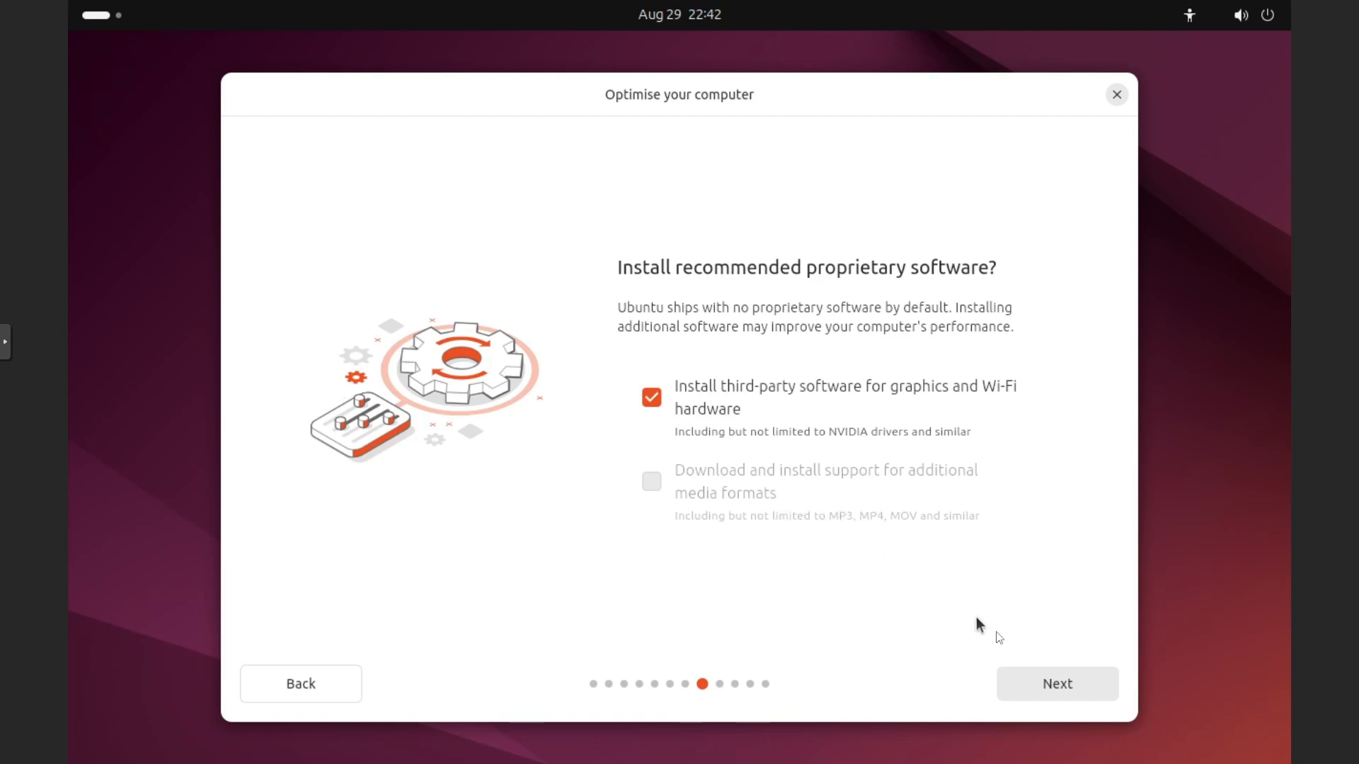
left_click(1037, 670)
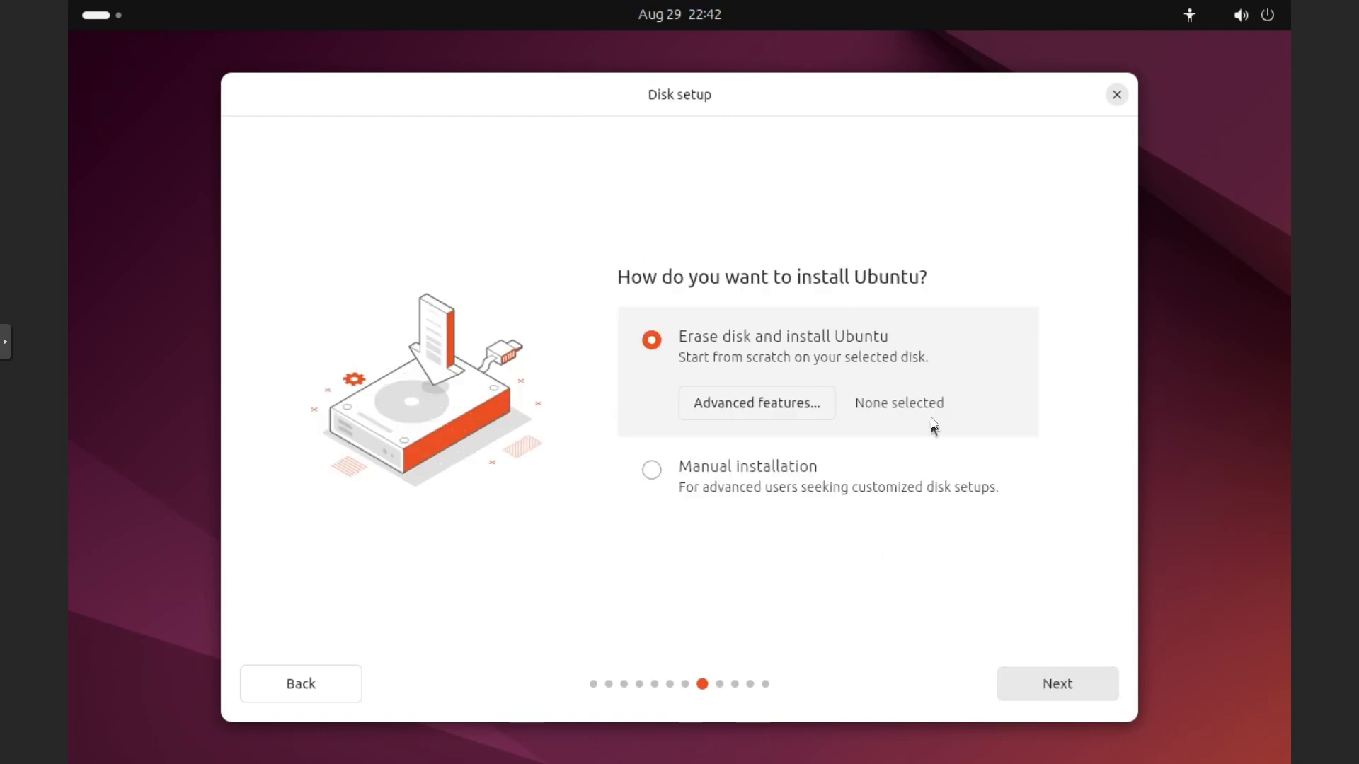
left_click(1059, 687)
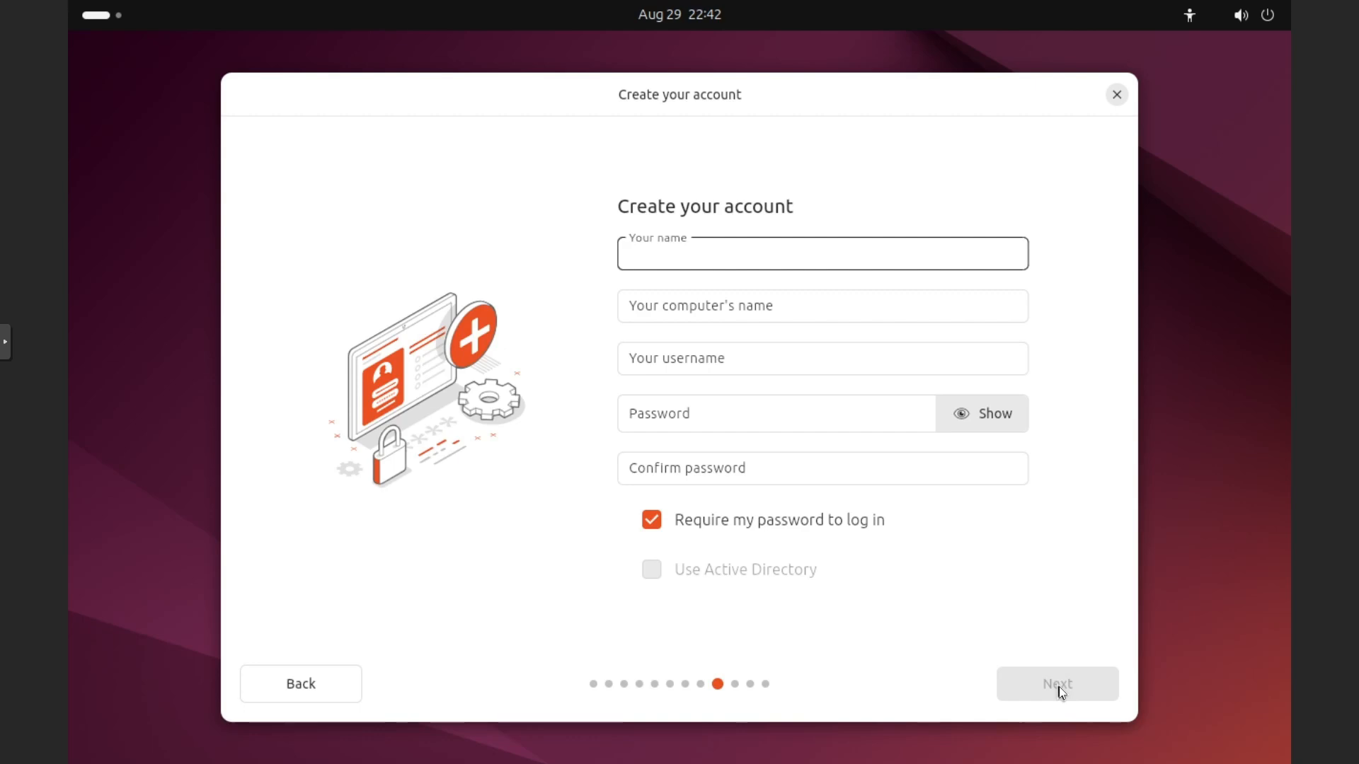
- Create the user account with the name Test, keeping the suggested computer name and username, and enter and confirm the account password
type("Test")
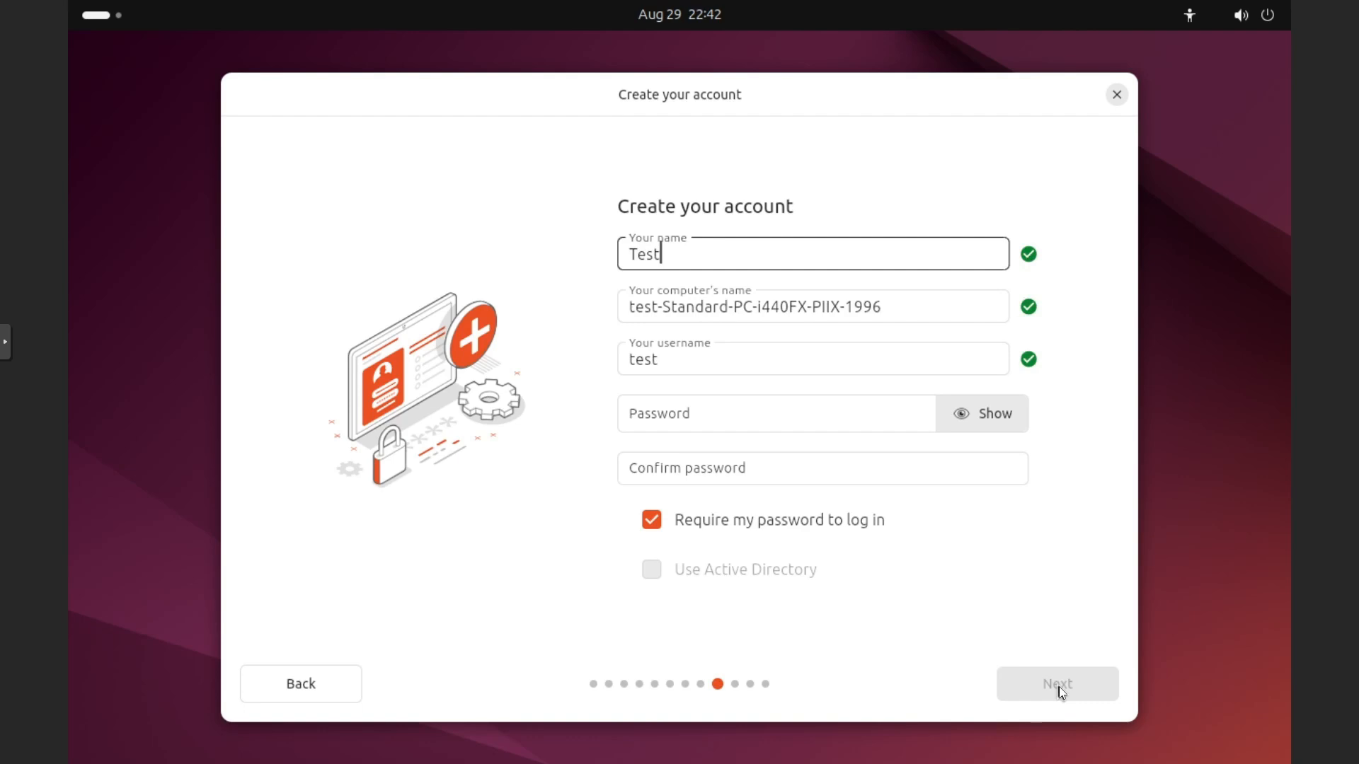
left_click(662, 415)
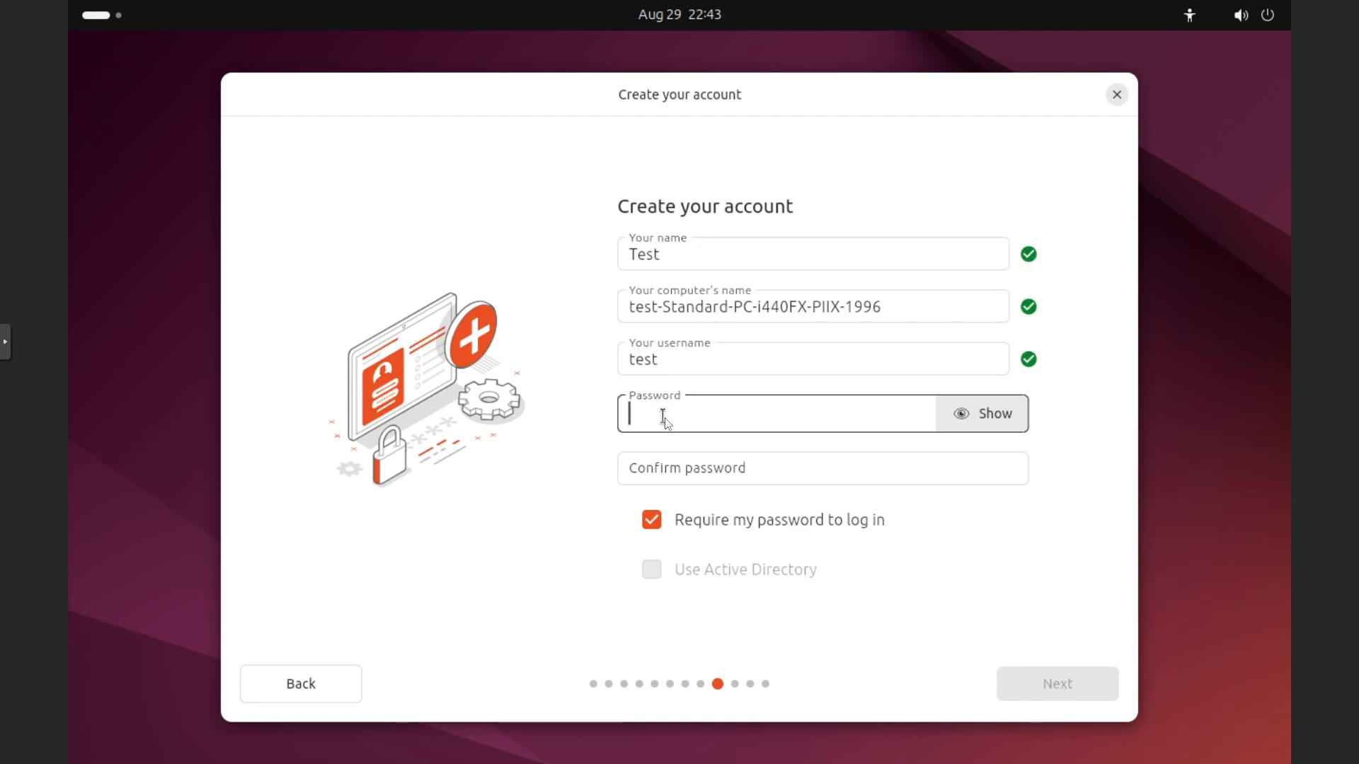
type("test1234")
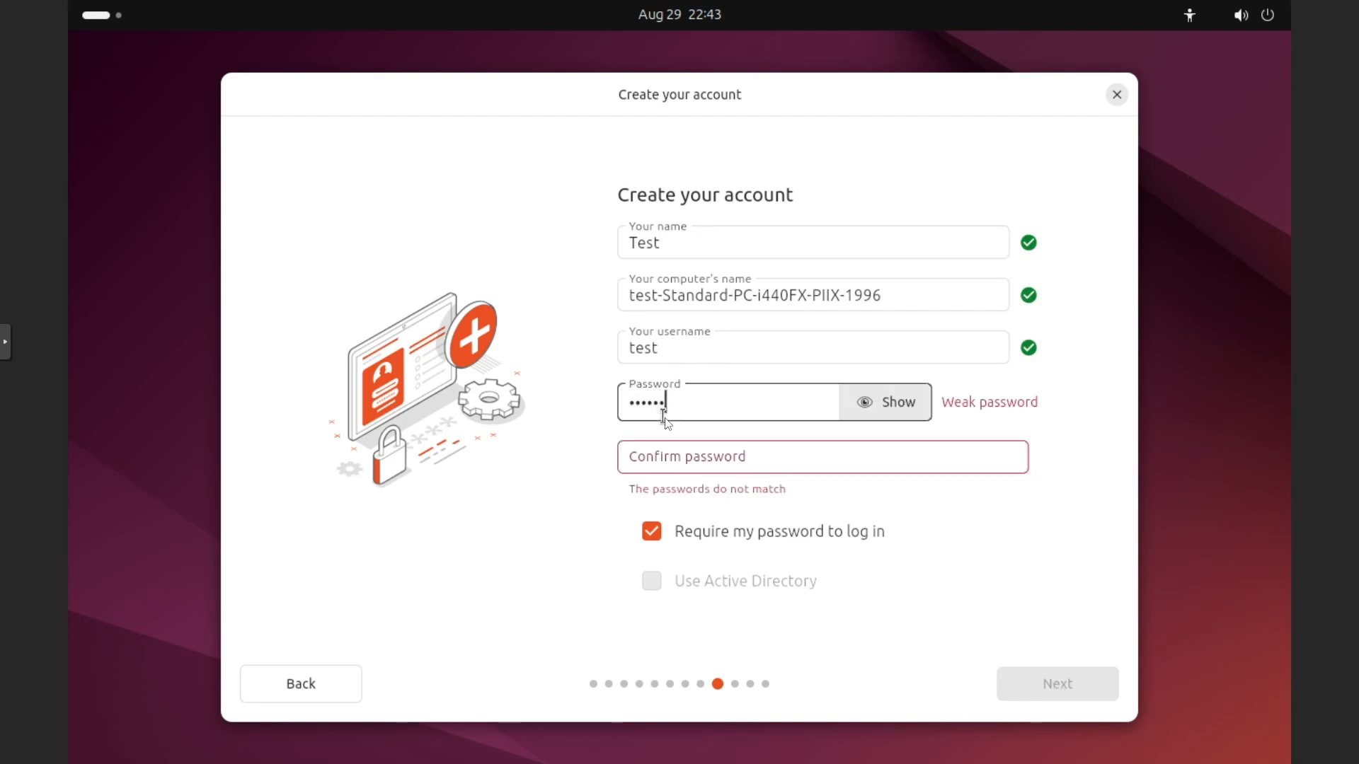
type("5")
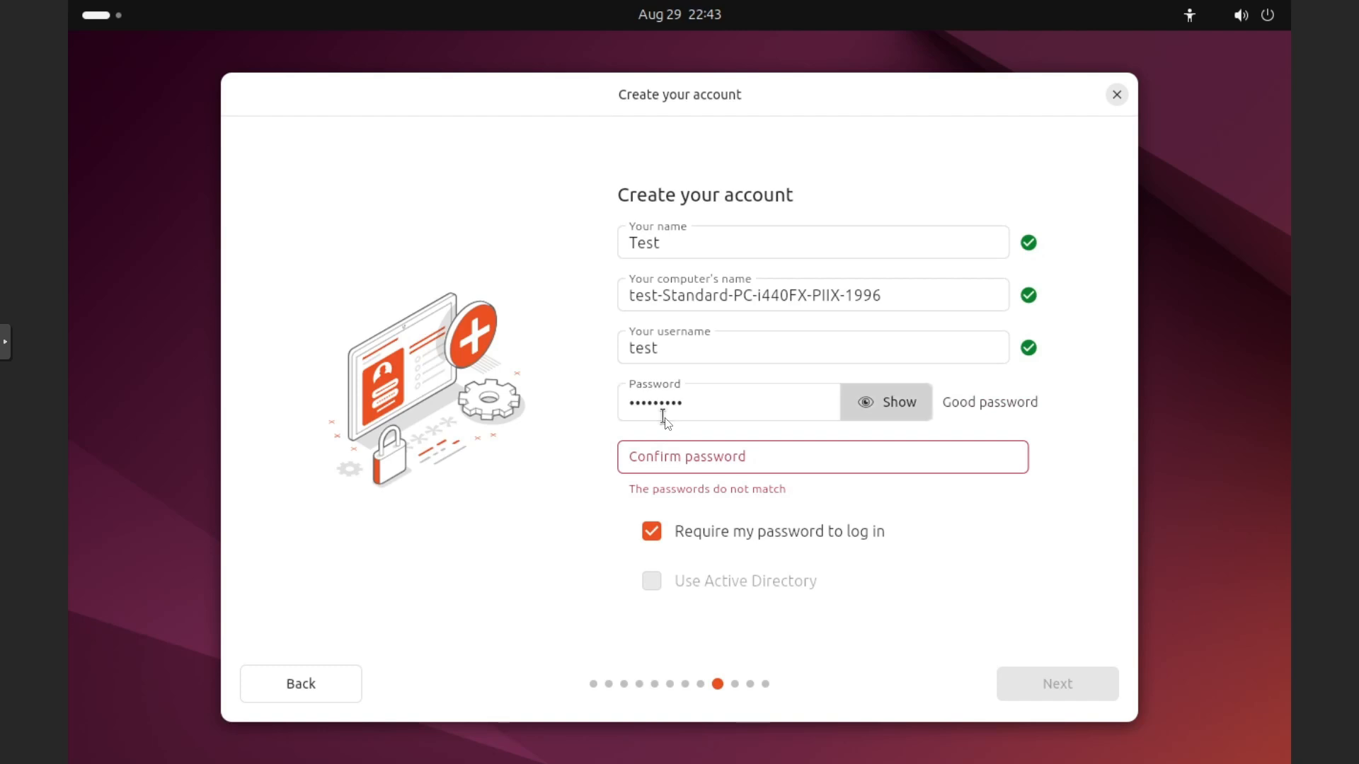
key("Tab")
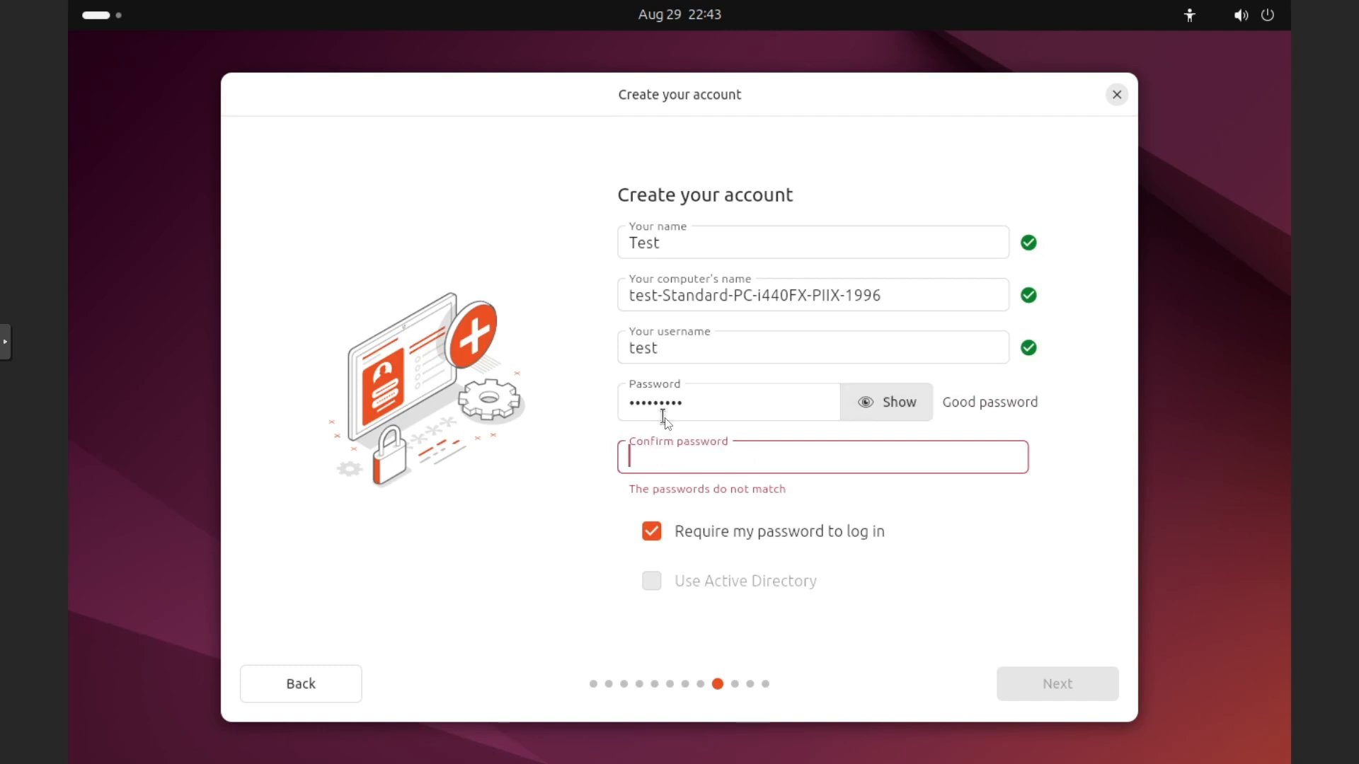
type("test12345")
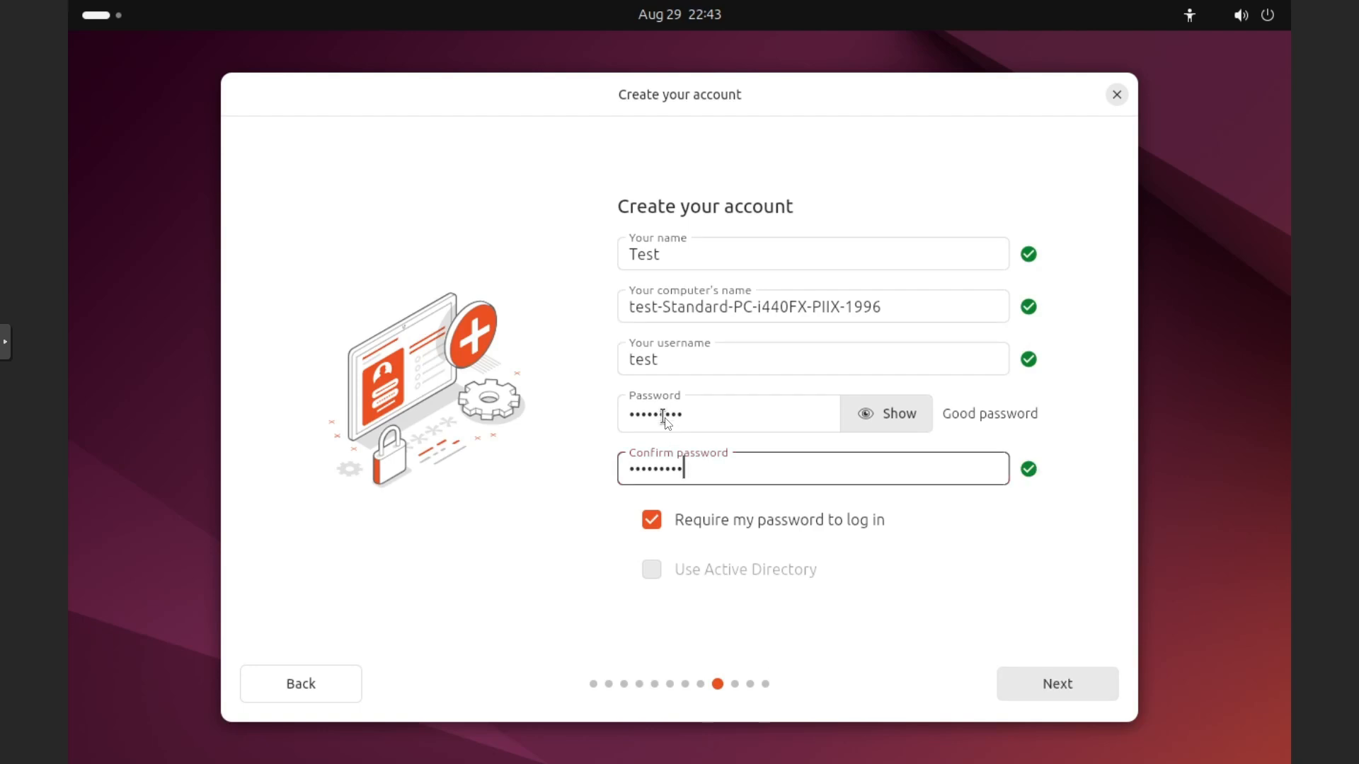
left_click(1051, 687)
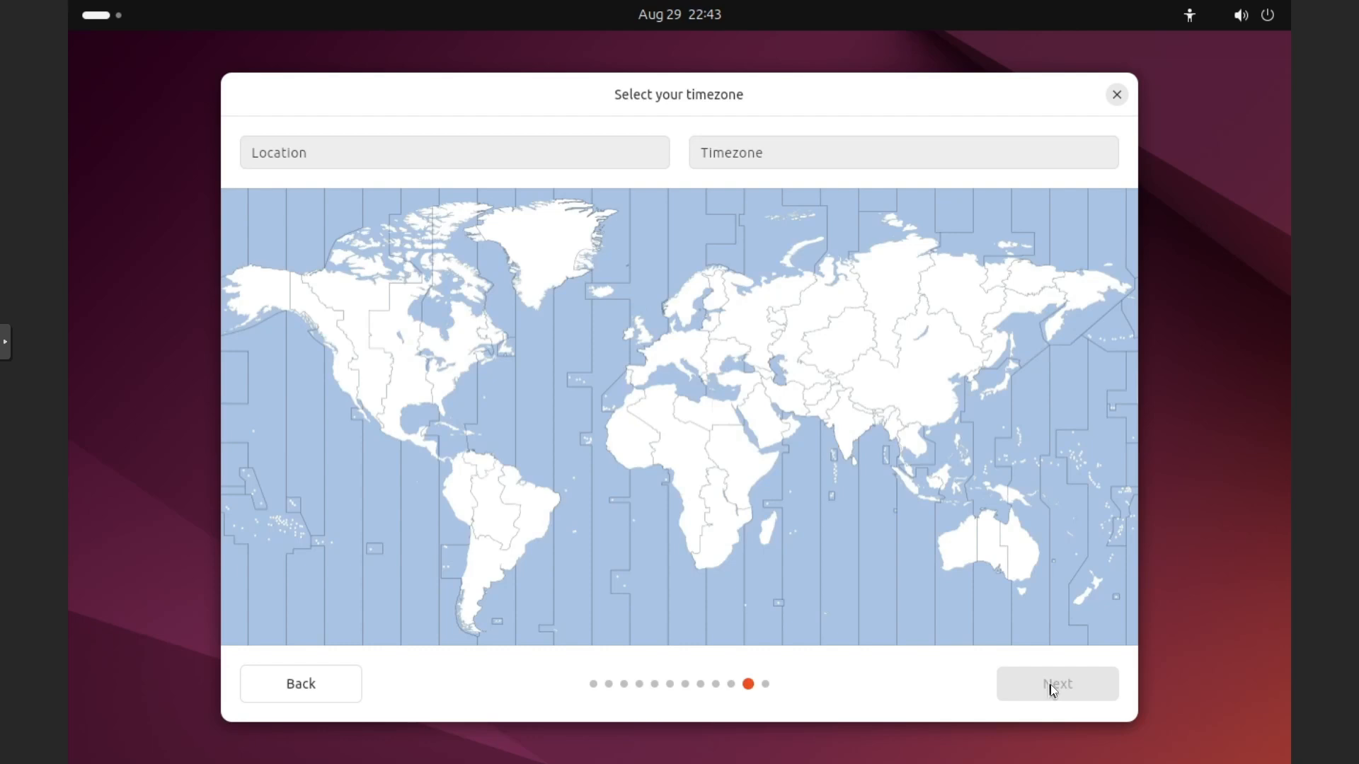
- Set the timezone location to Athen (Attica, Greece) and start the Ubuntu installation with the reviewed choices
left_click(425, 155)
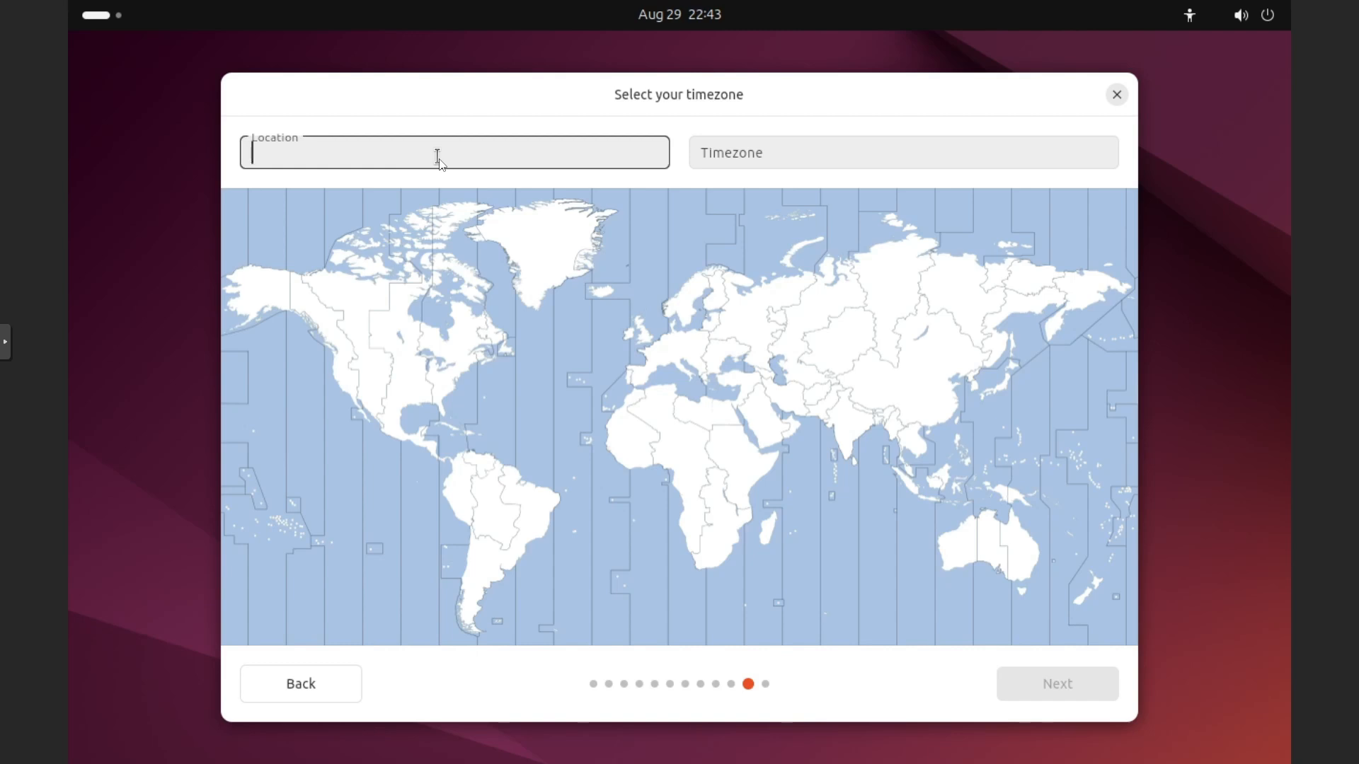
type("ath")
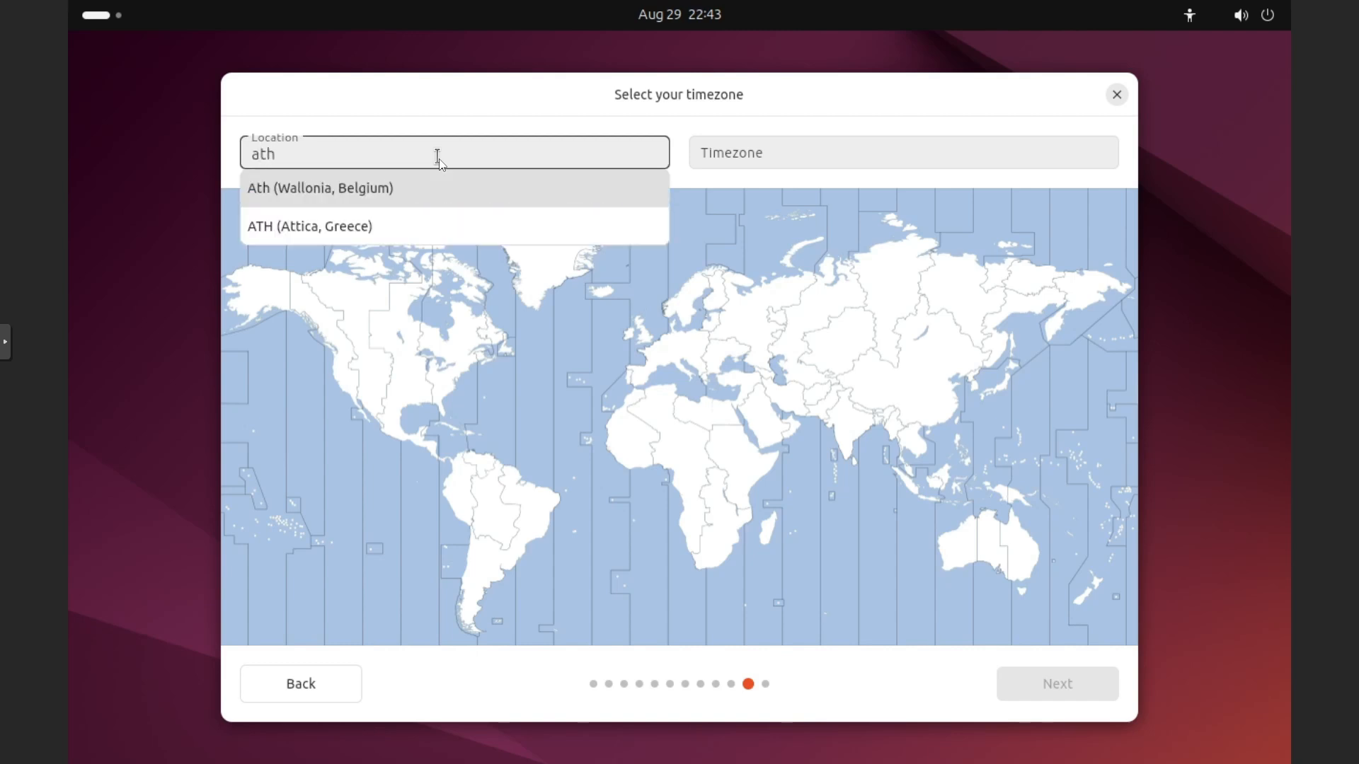
type("en")
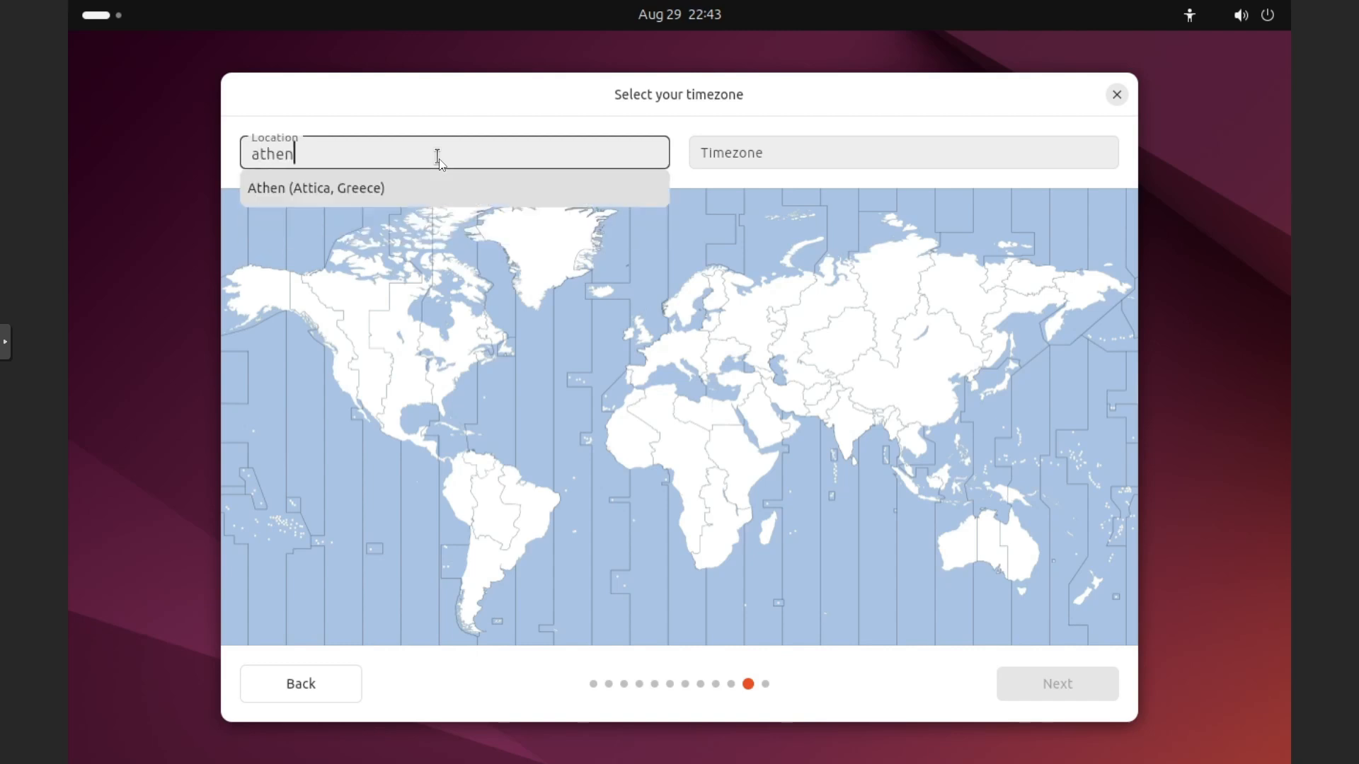
left_click(415, 194)
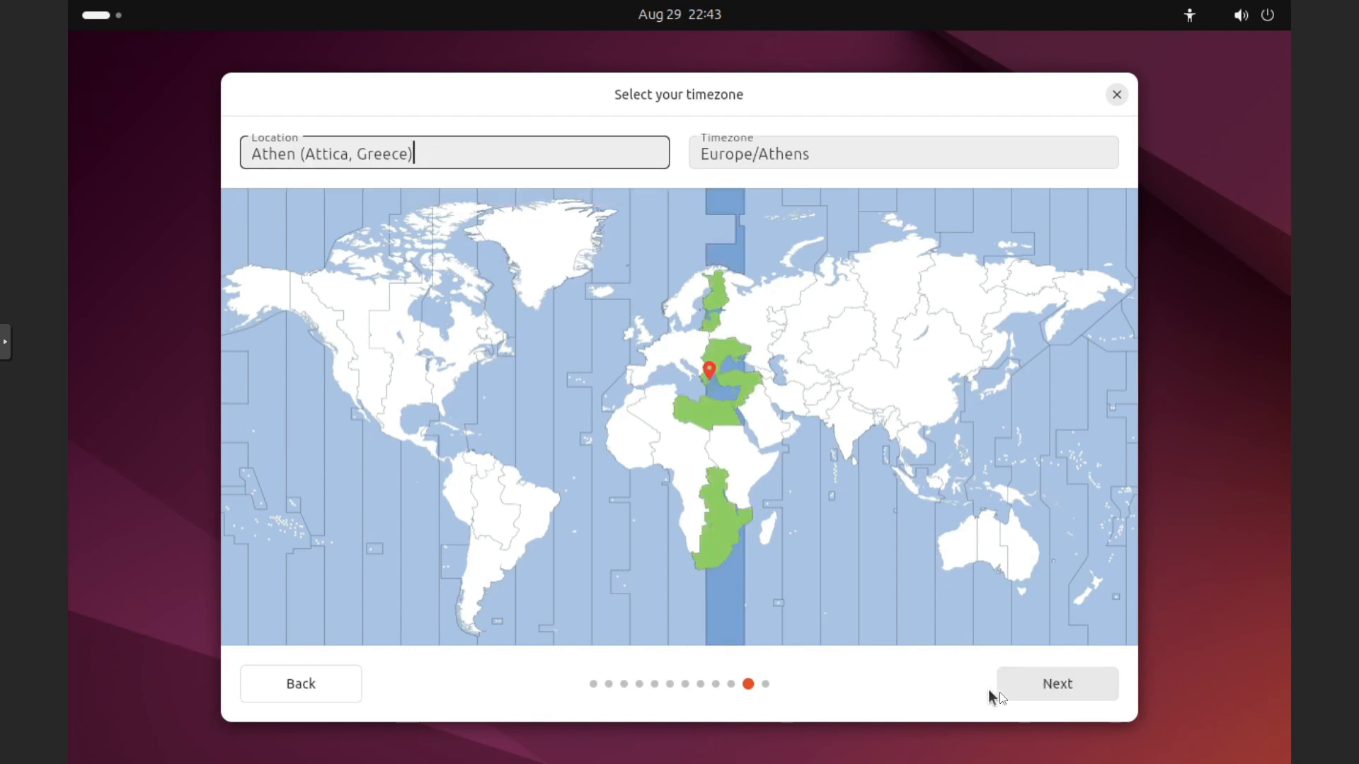
left_click(1039, 691)
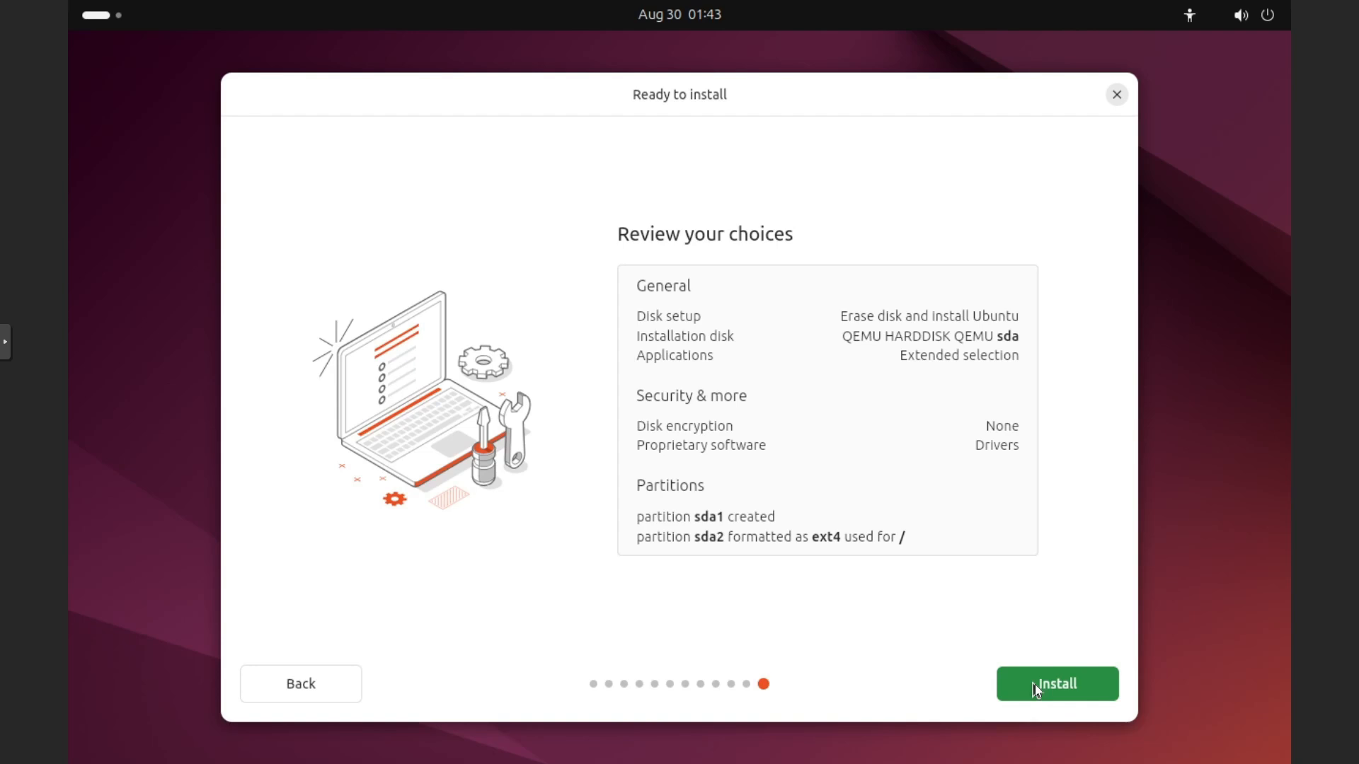
left_click(1035, 685)
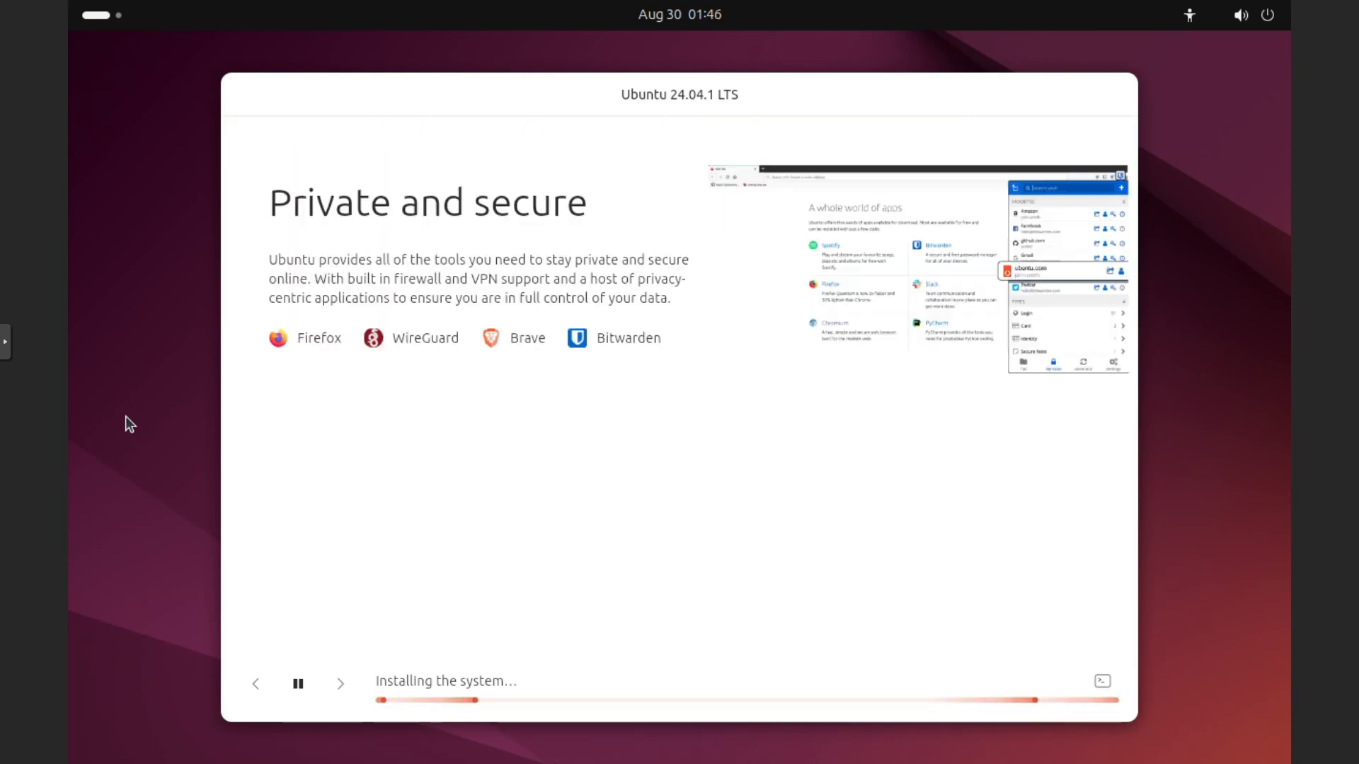
- Take the console out of full screen and return to node home in the Proxmox server tree
left_click(5, 342)
left_click(19, 382)
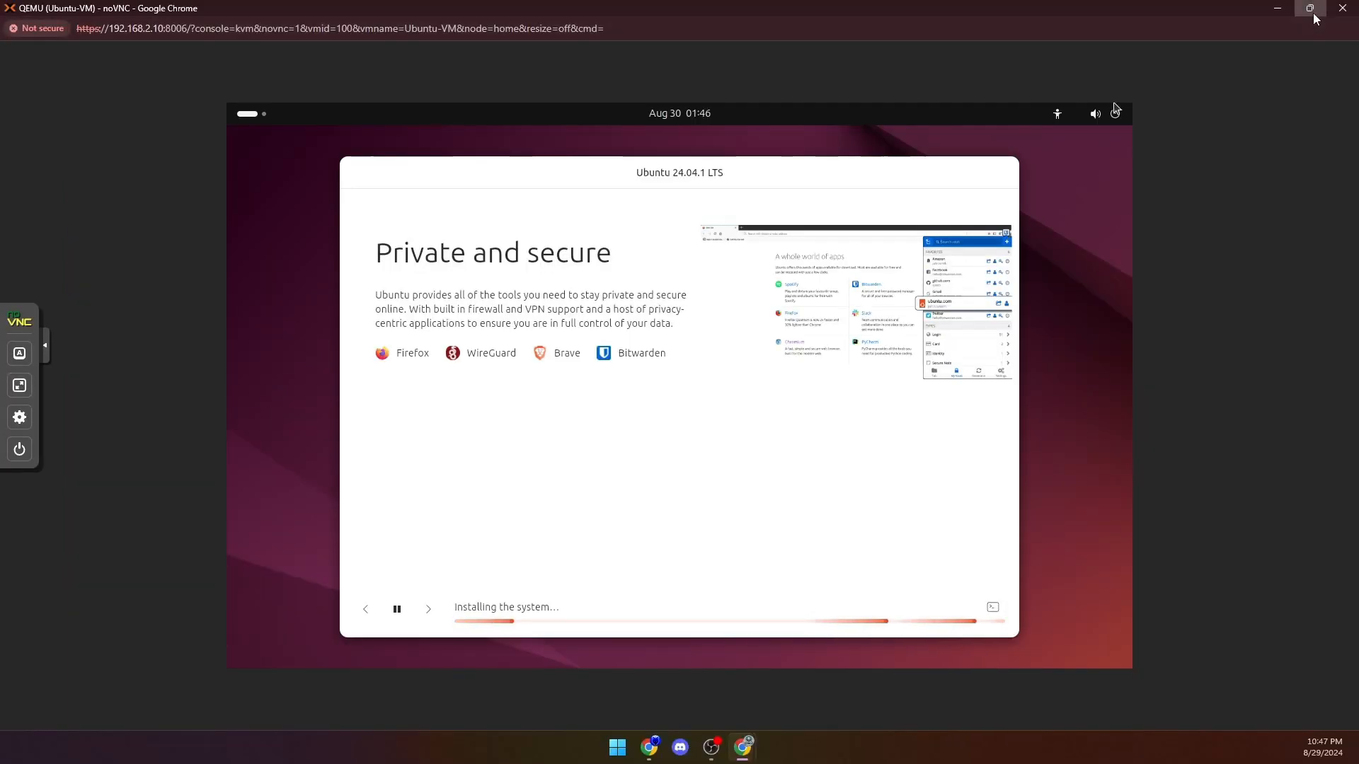
left_click(1313, 13)
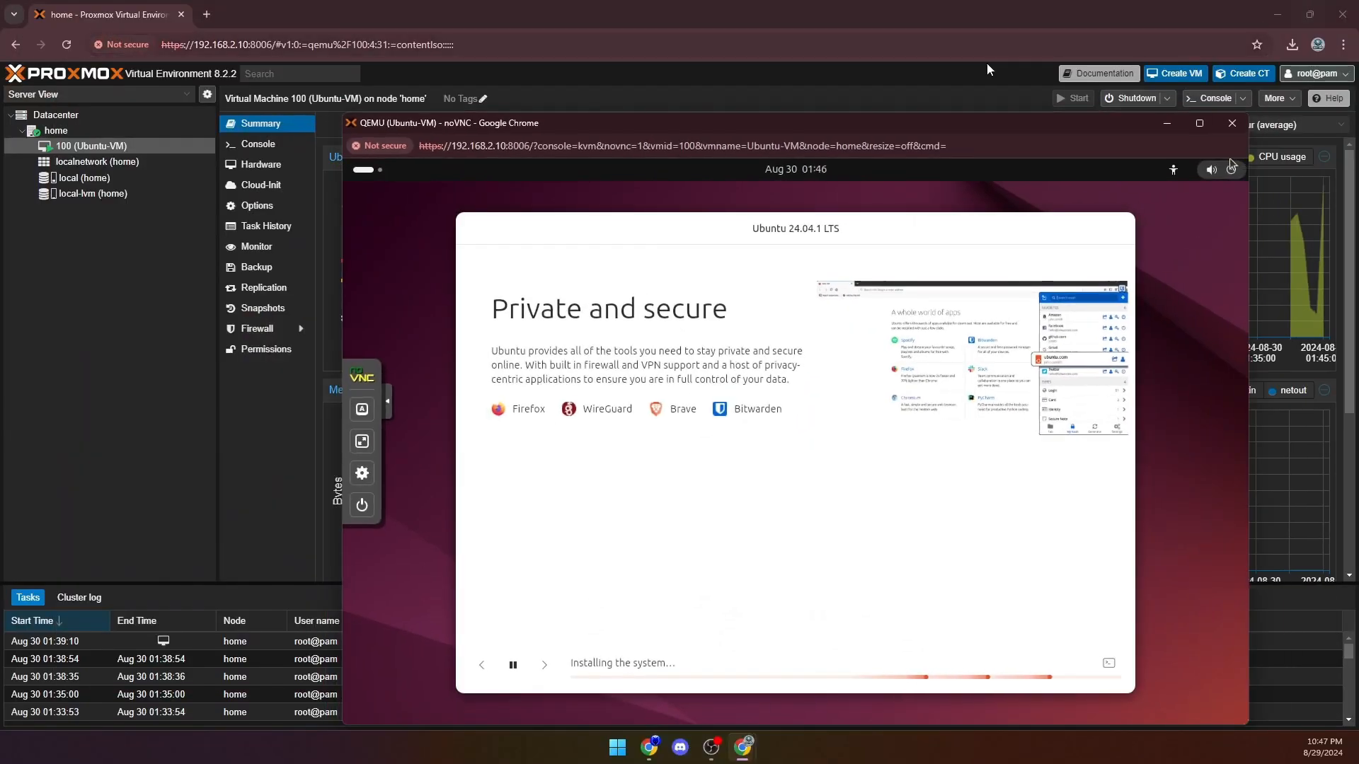
left_click(84, 116)
left_click(83, 124)
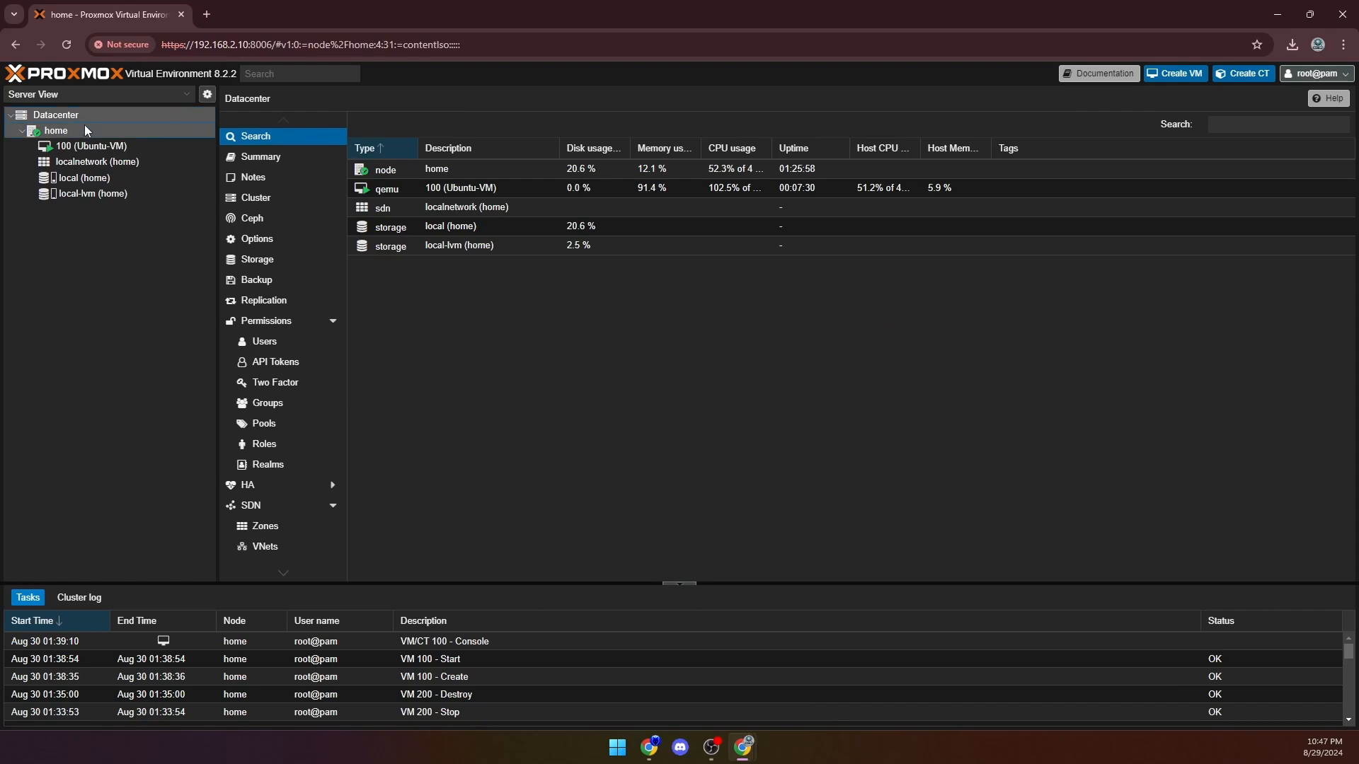
- Review the Datacenter summary and the Ubuntu-VM options, and check the Ubuntu installation's progress in the VM console
left_click(101, 118)
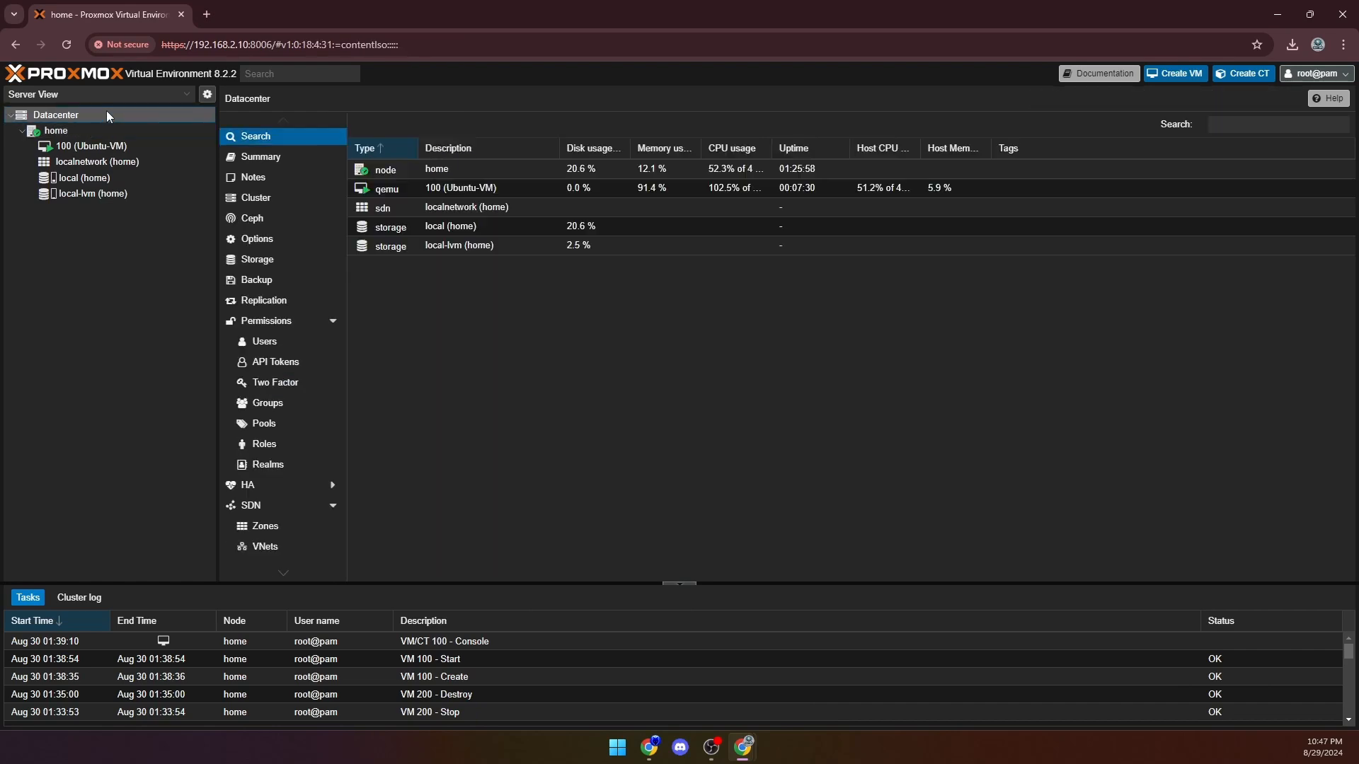
left_click(248, 157)
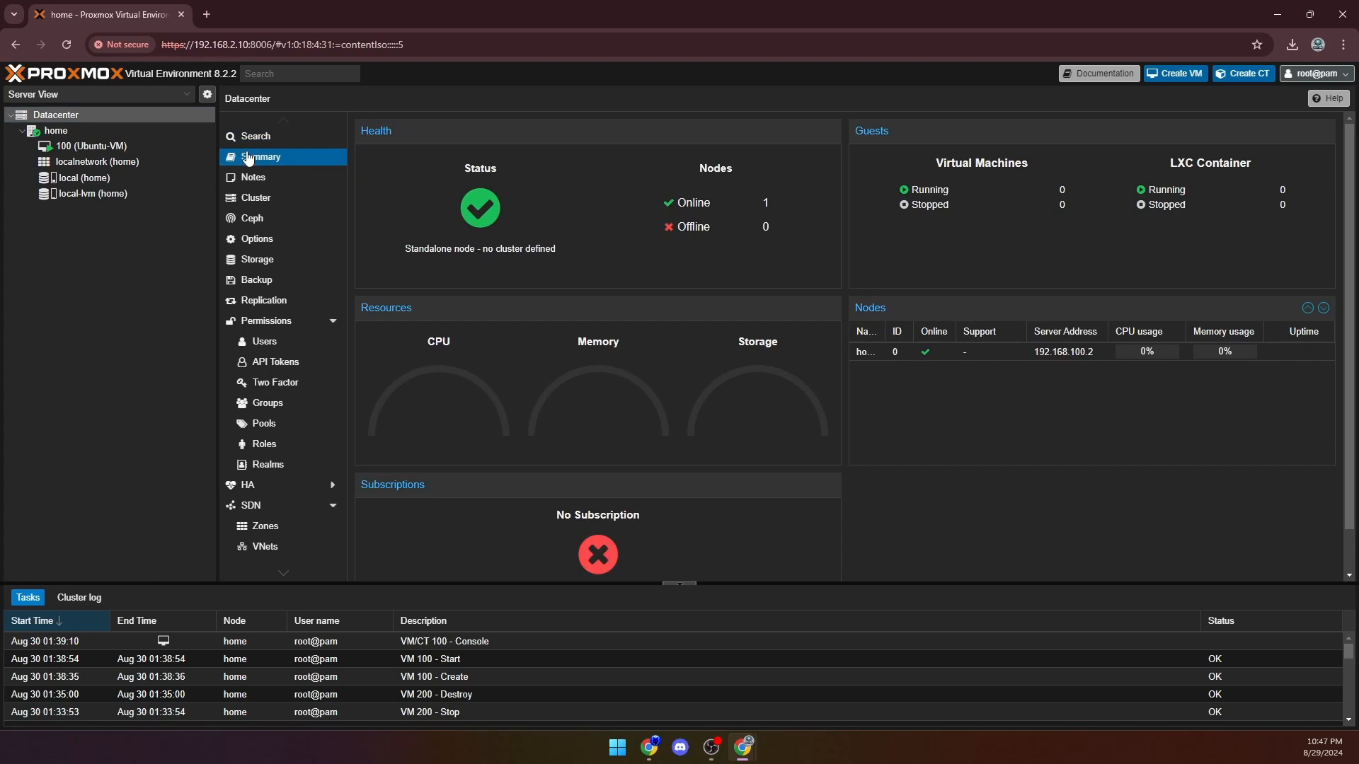
left_click(78, 145)
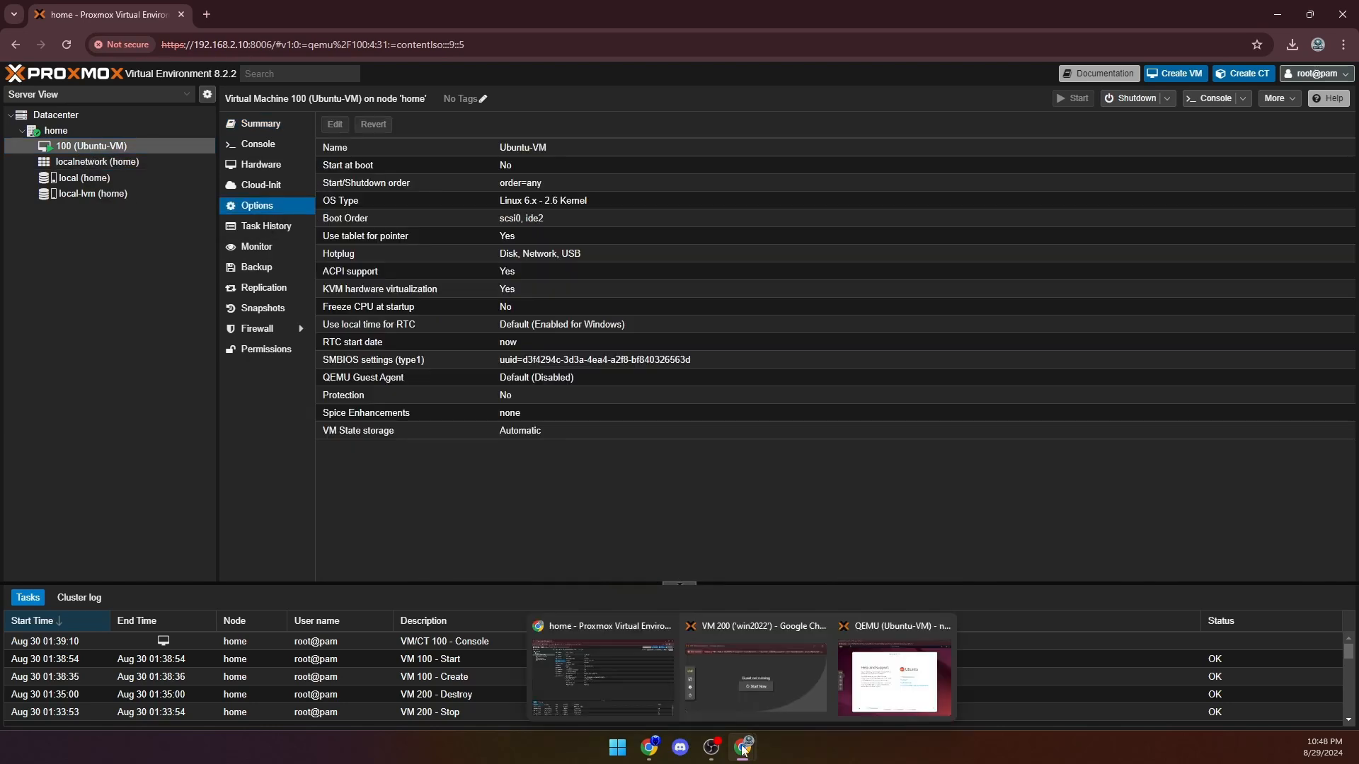
left_click(985, 664)
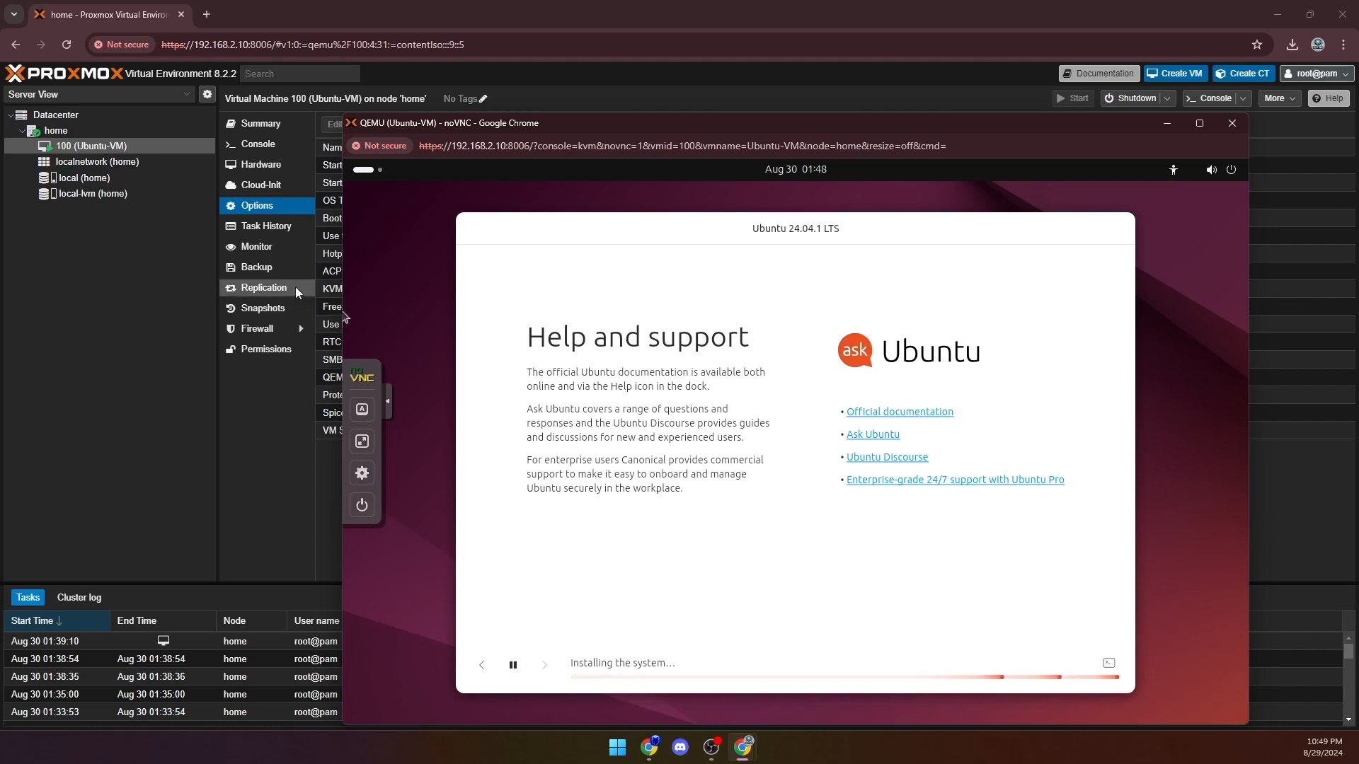
left_click(165, 265)
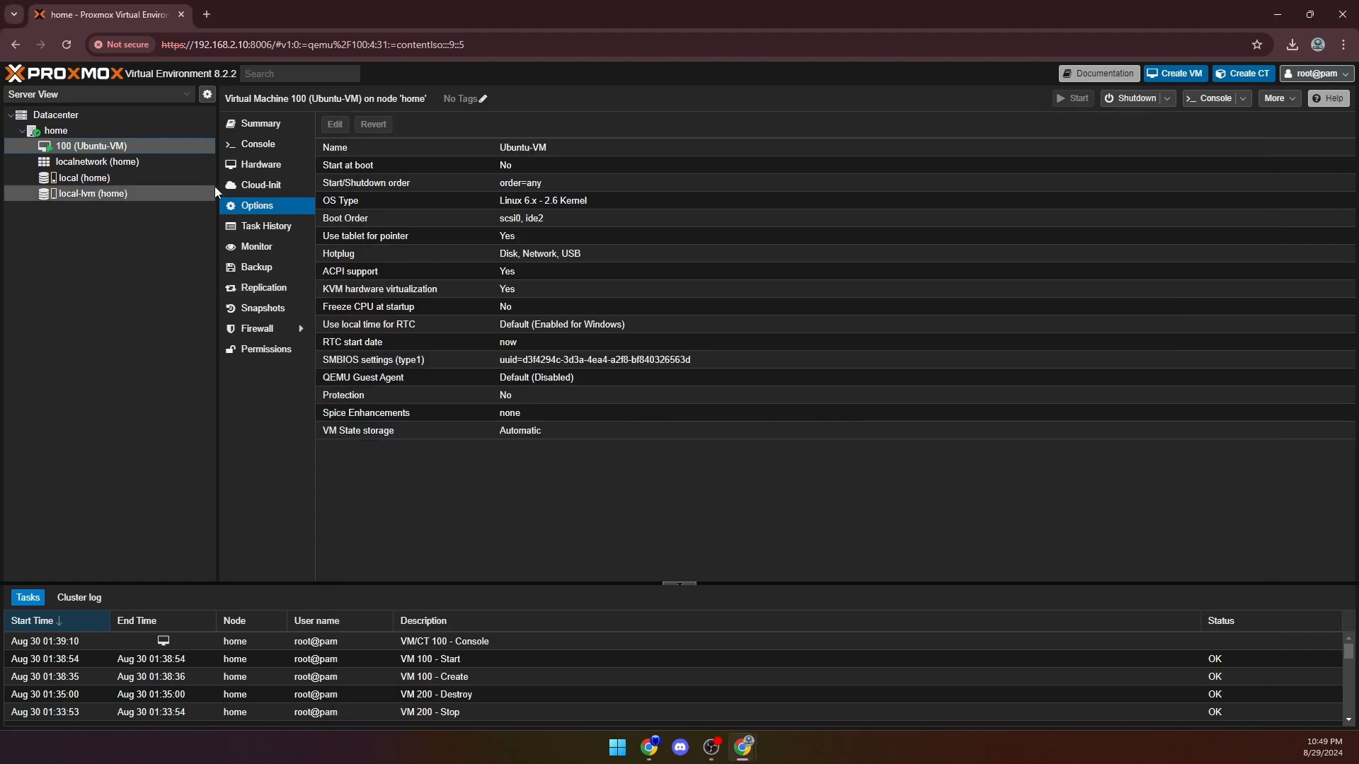
- Inspect the Ubuntu-VM's hardware list and memory setting without changing it, and view the VM's resource usage summary
left_click(249, 169)
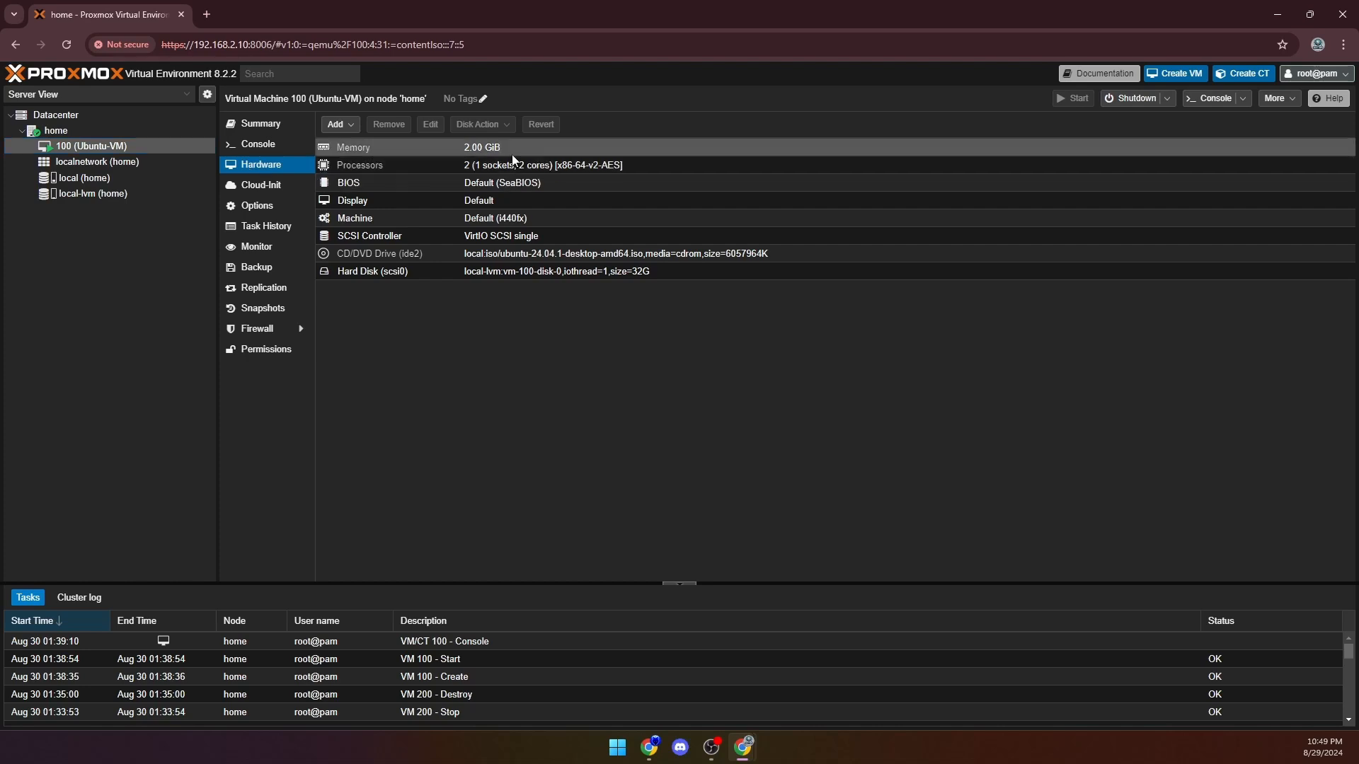
left_click(481, 150)
left_click(436, 130)
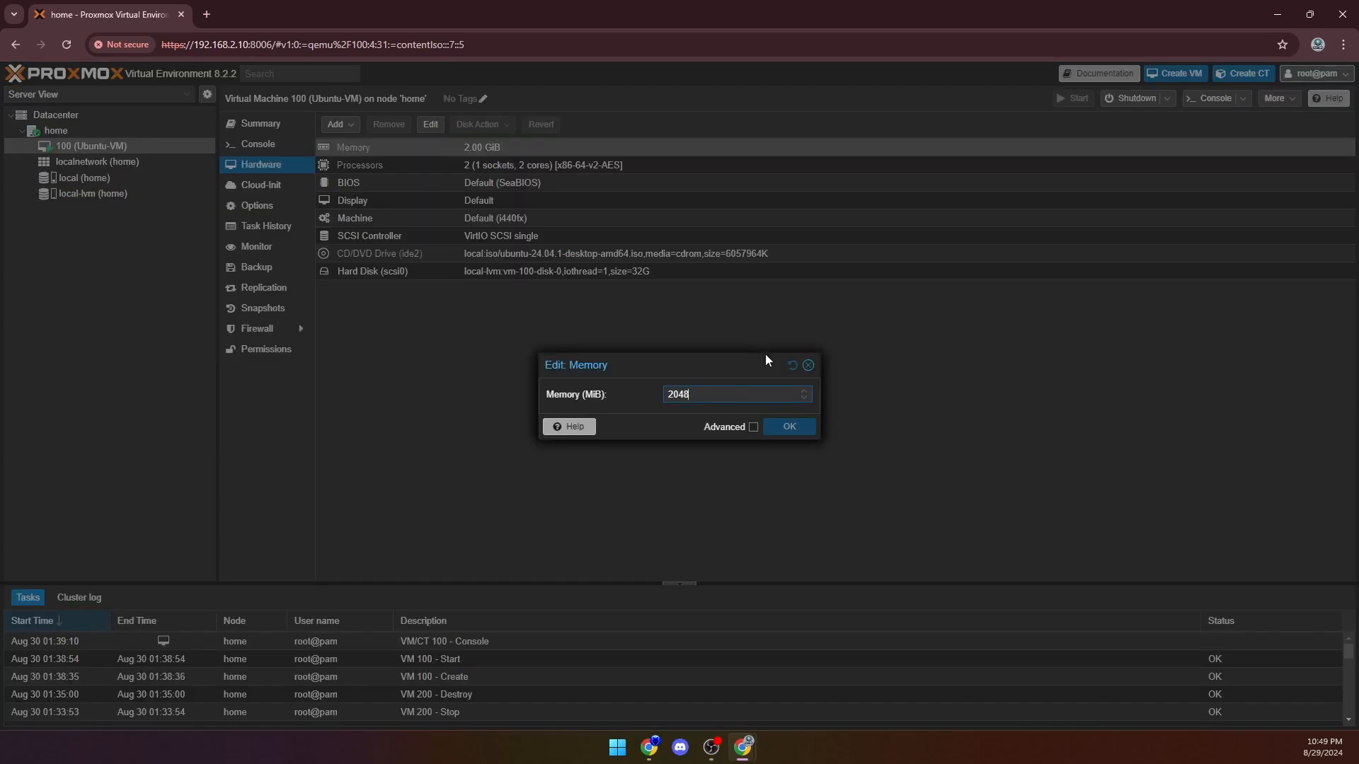
left_click(809, 366)
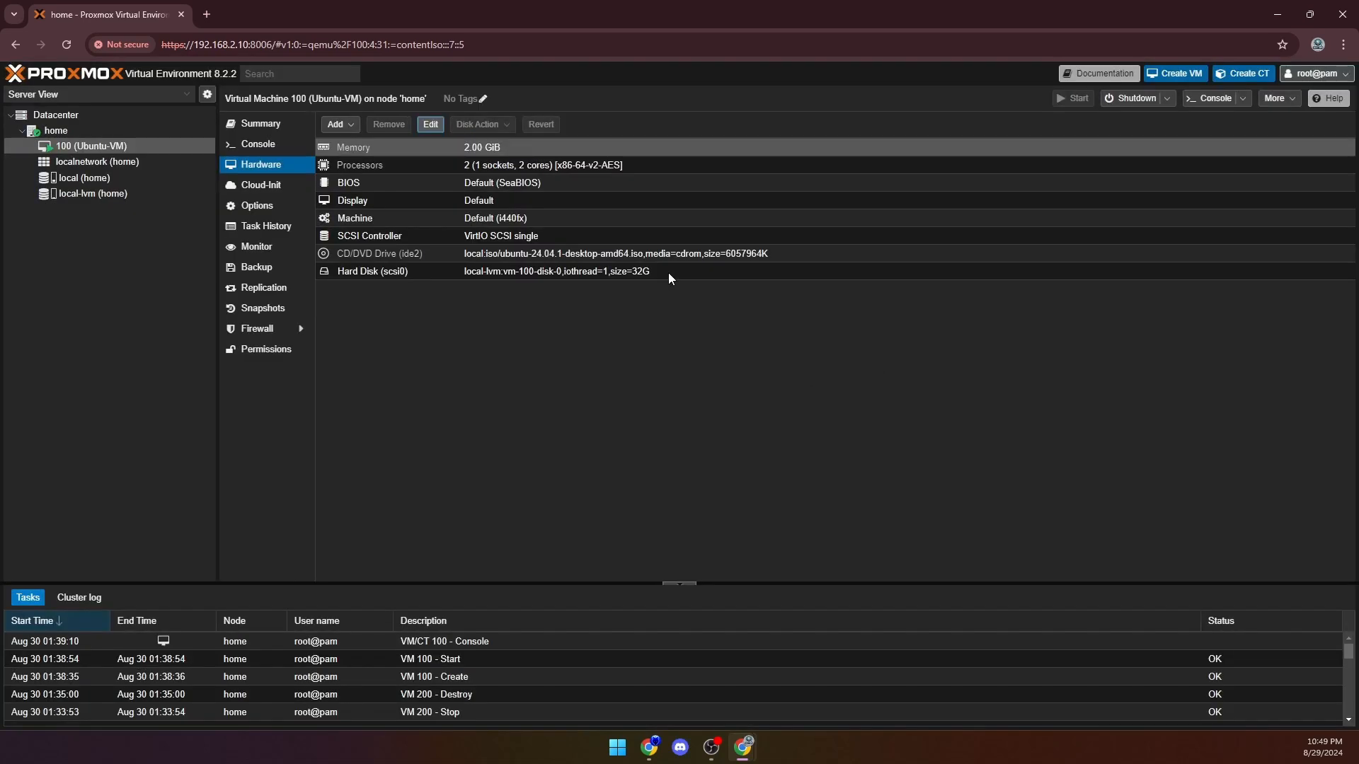
left_click(249, 126)
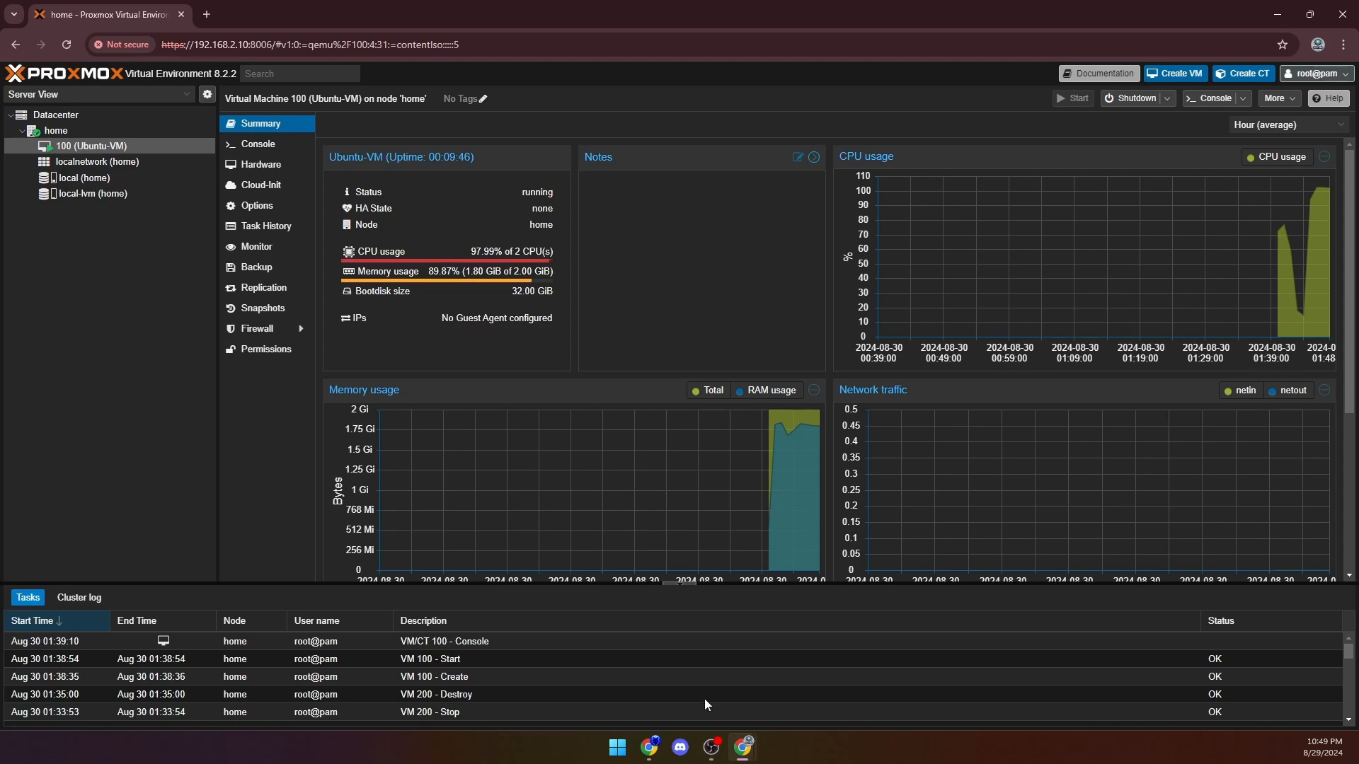
- Return to the Ubuntu-VM console and restart the virtual machine to complete the Ubuntu installation
left_click(743, 747)
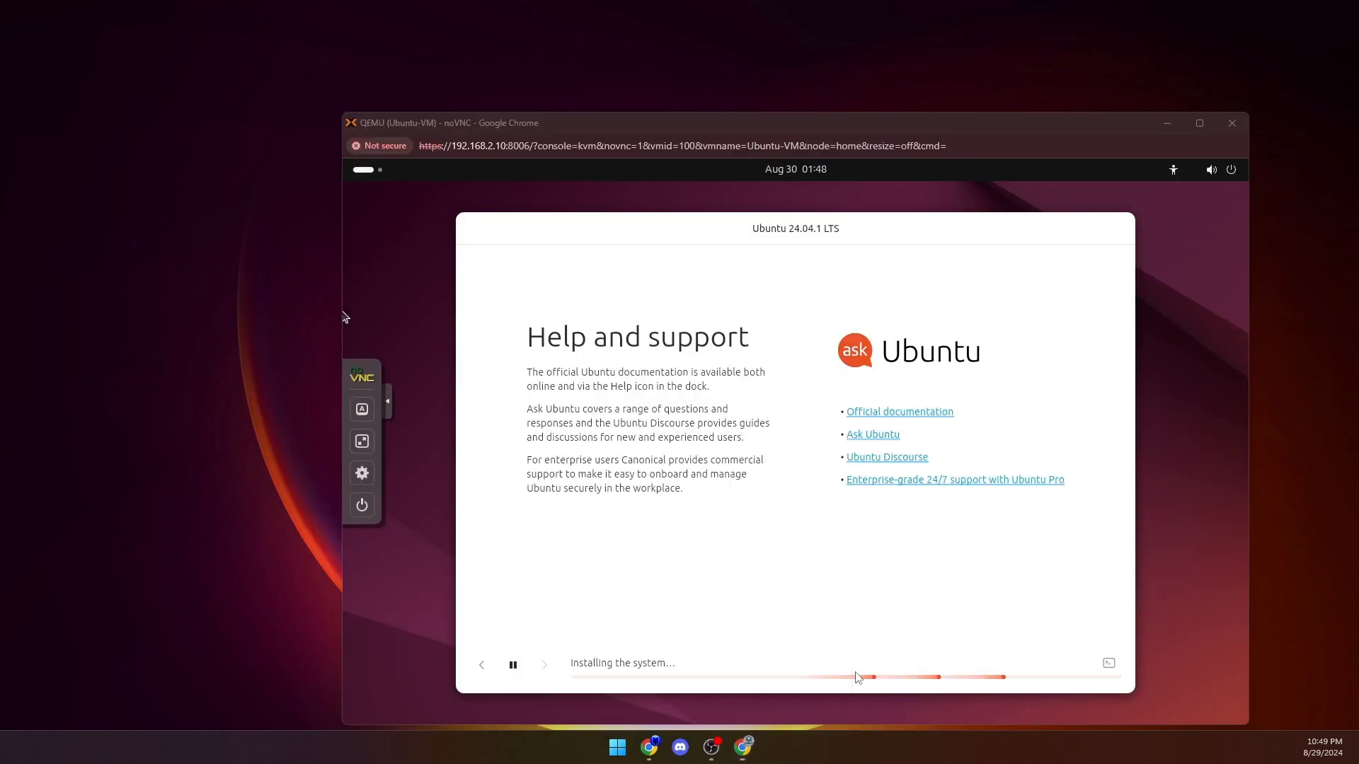
left_click(857, 678)
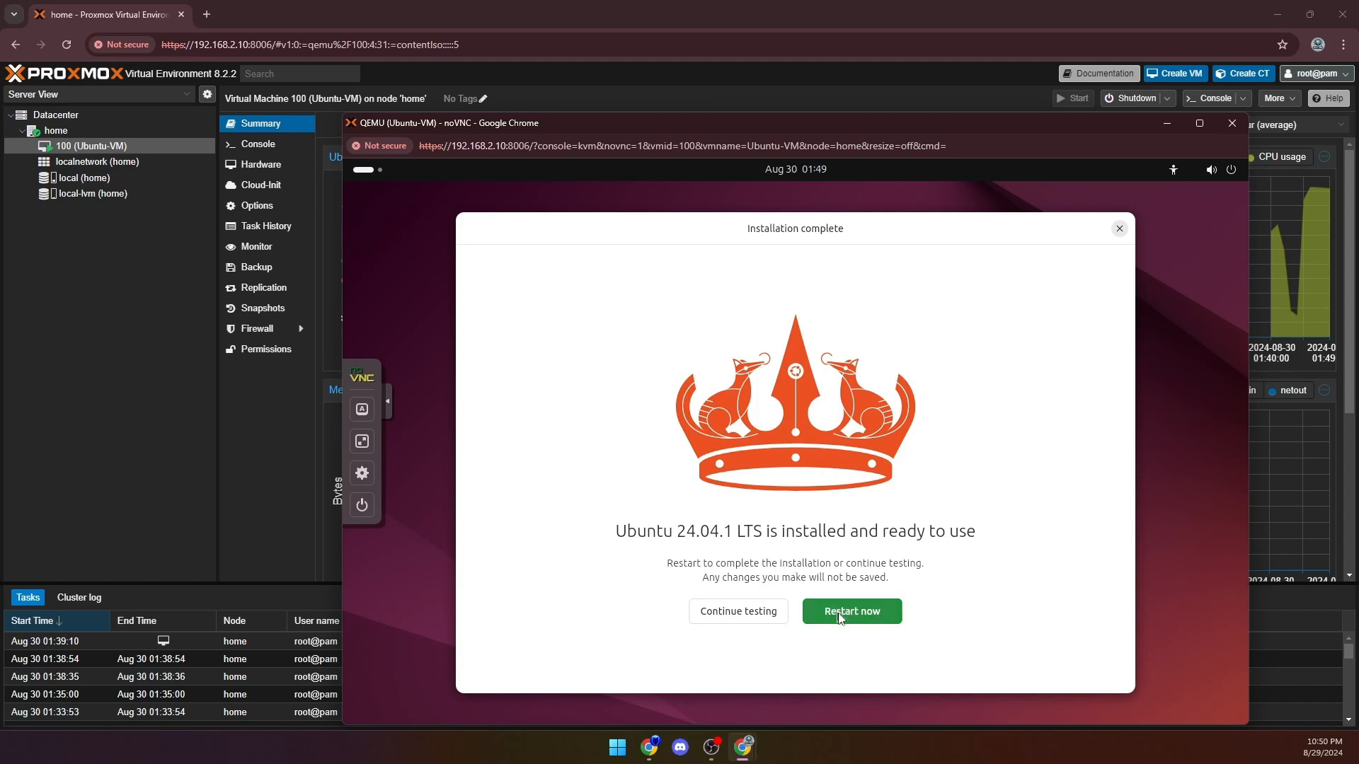
left_click(865, 609)
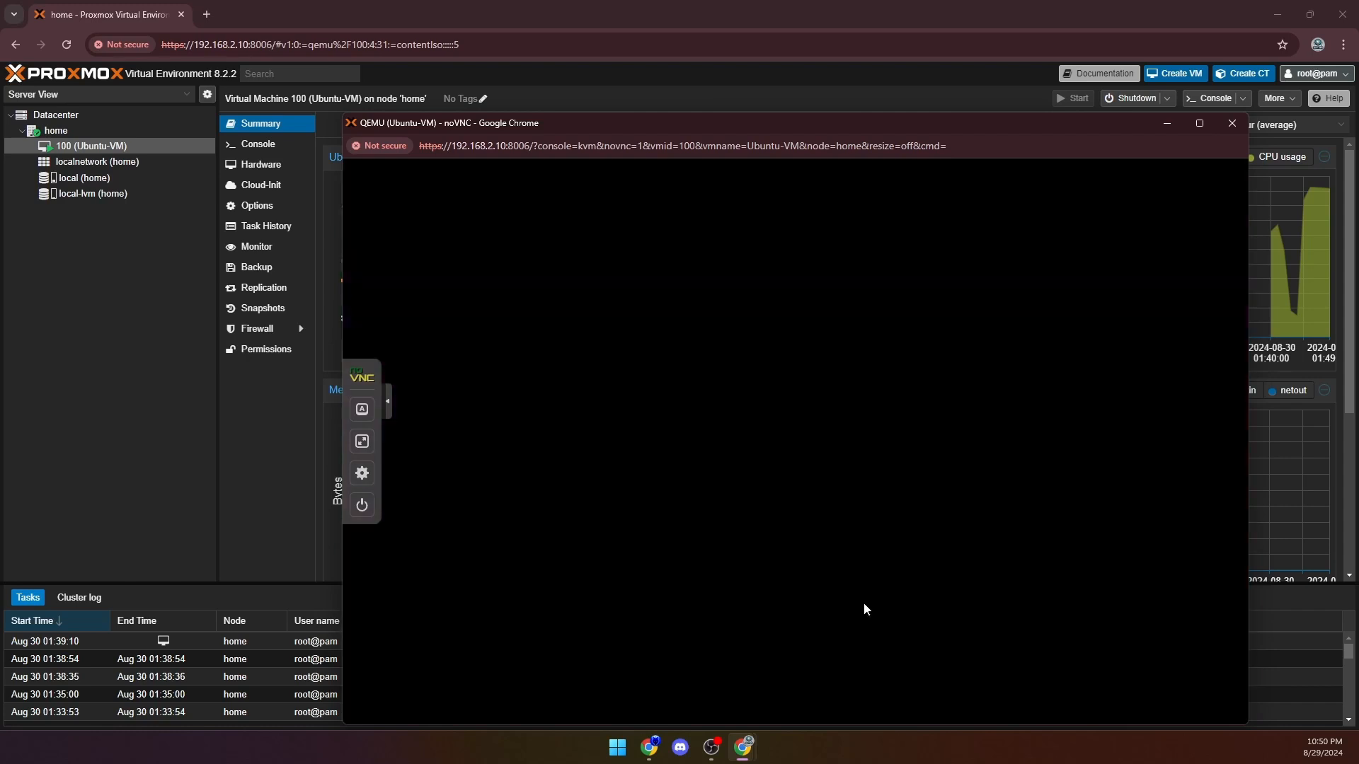
left_click_drag(612, 125, 609, 287)
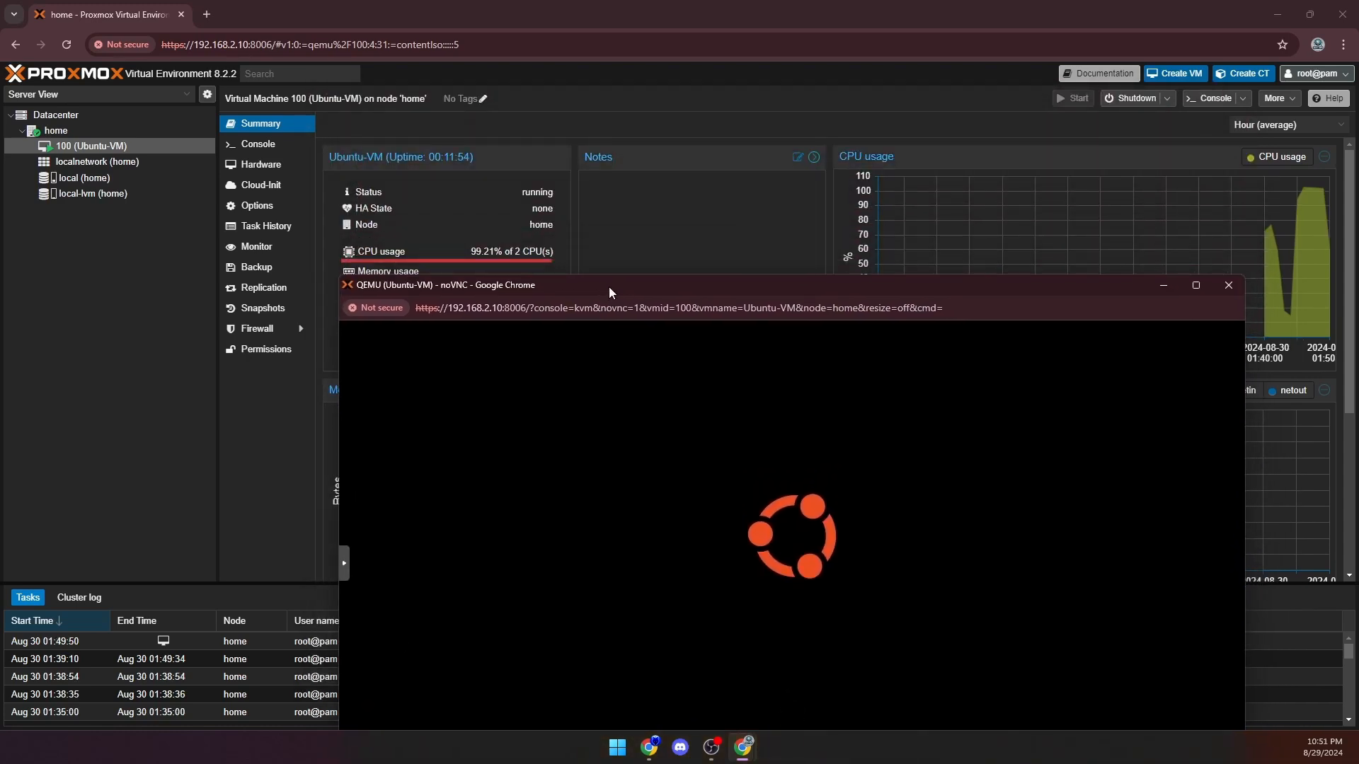
left_click_drag(609, 288, 651, 90)
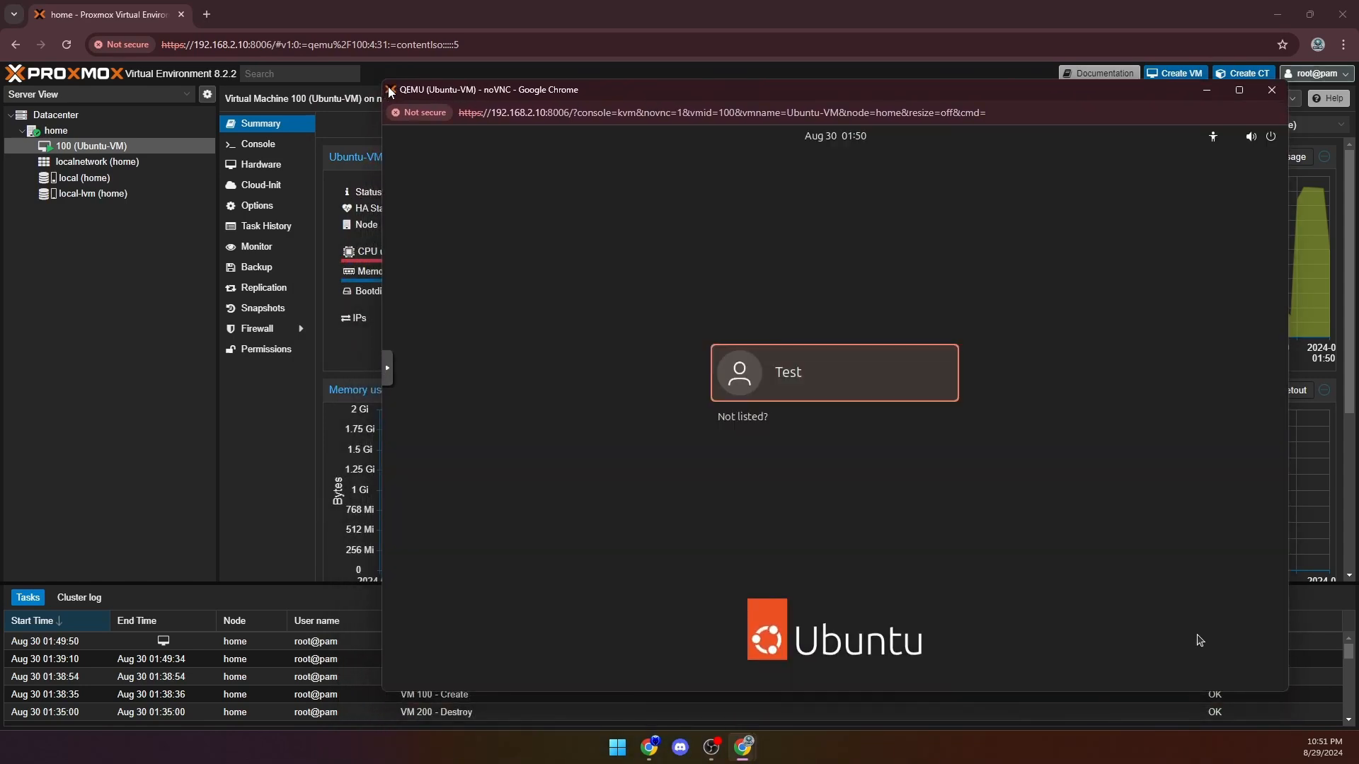
- Log in to Ubuntu as the Test user by entering the account password
left_click(852, 387)
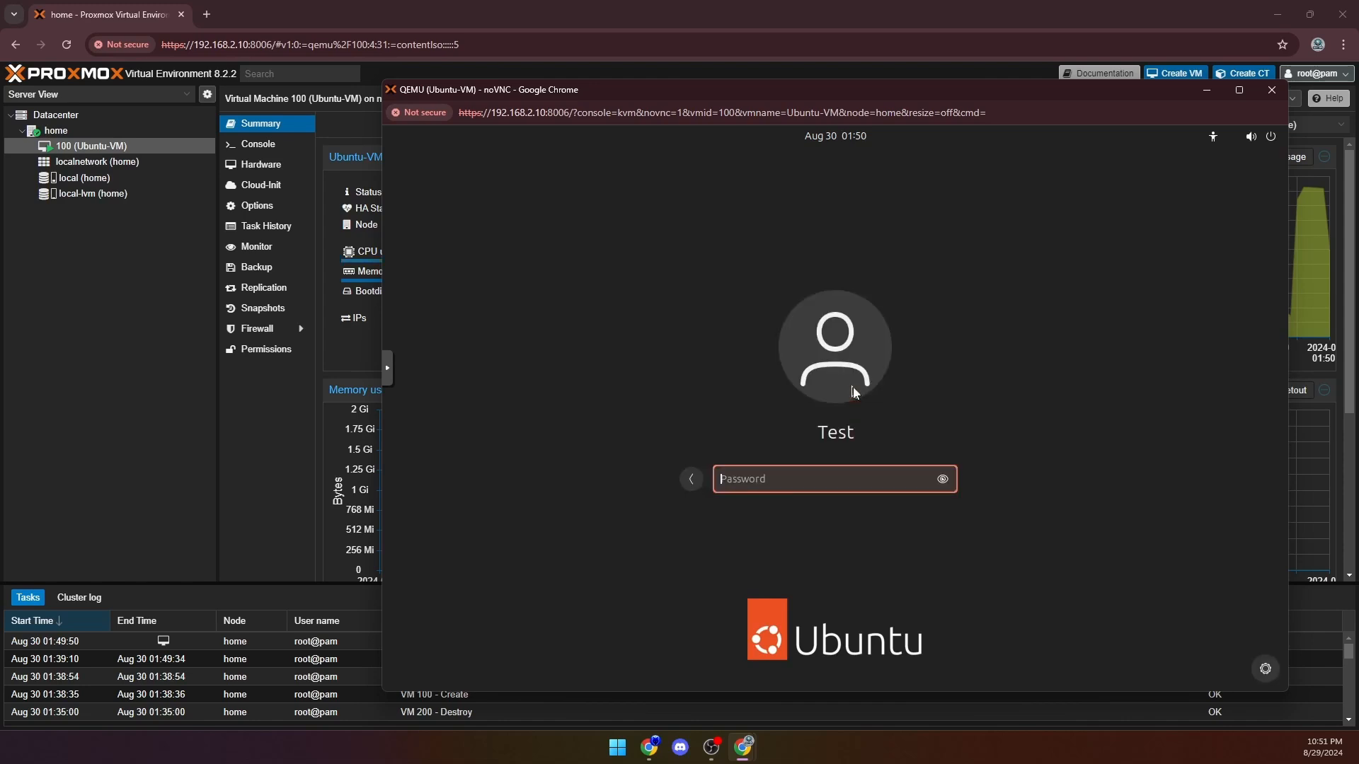
type("•••••••")
key("BackSpace")
key("BackSpace")
key("BackSpace")
key("BackSpace")
key("BackSpace")
key("BackSpace")
key("BackSpace")
type("•••••••••")
key("Return")
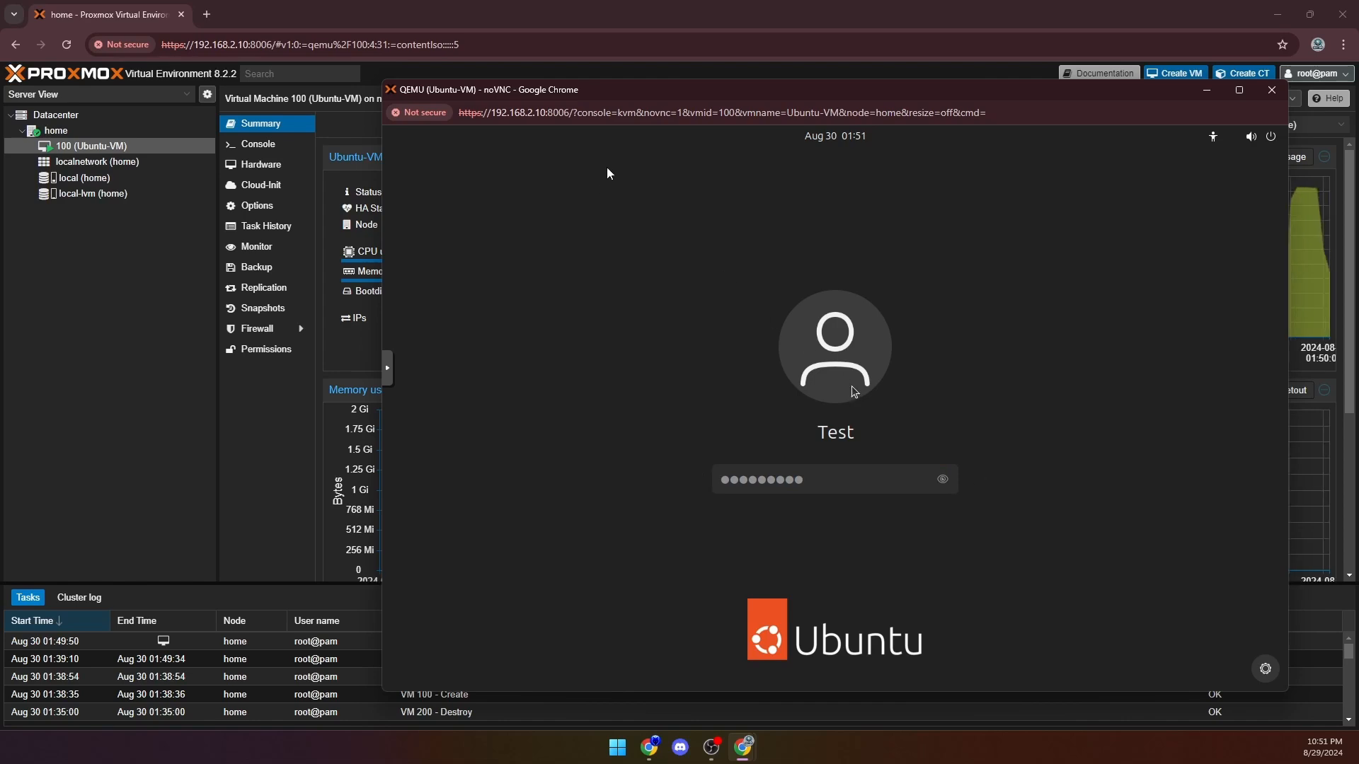
- Go through the Ubuntu welcome setup, keeping Skip for now for Ubuntu Pro
left_click_drag(632, 90, 696, 84)
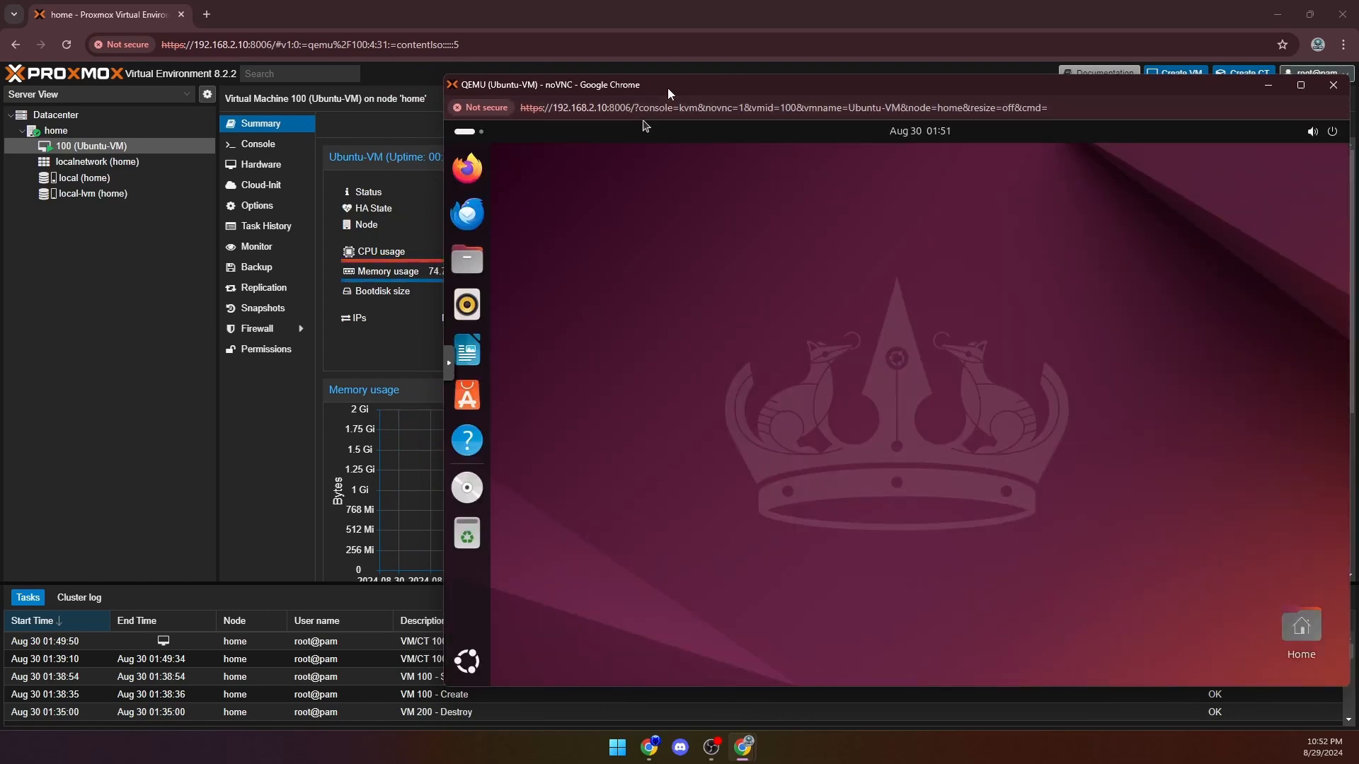
left_click_drag(667, 95, 487, 78)
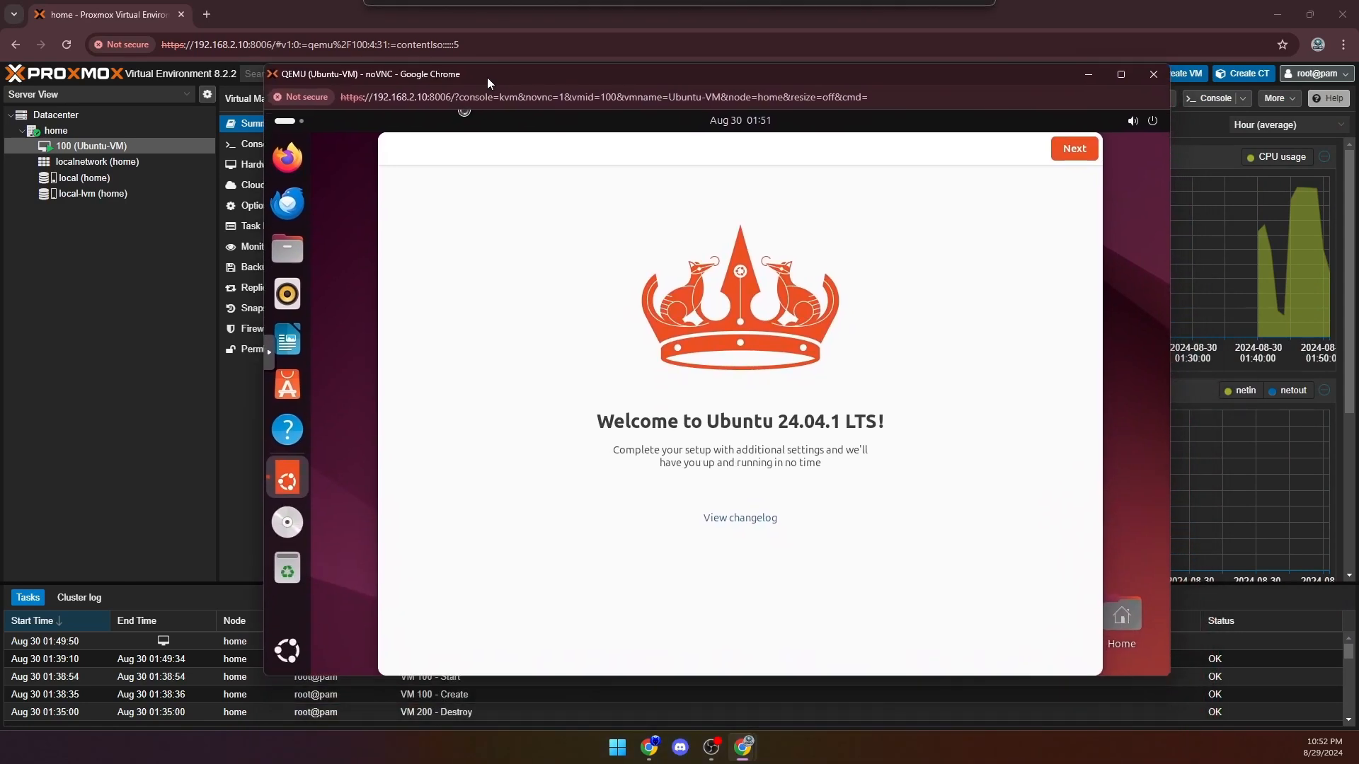
left_click(1073, 150)
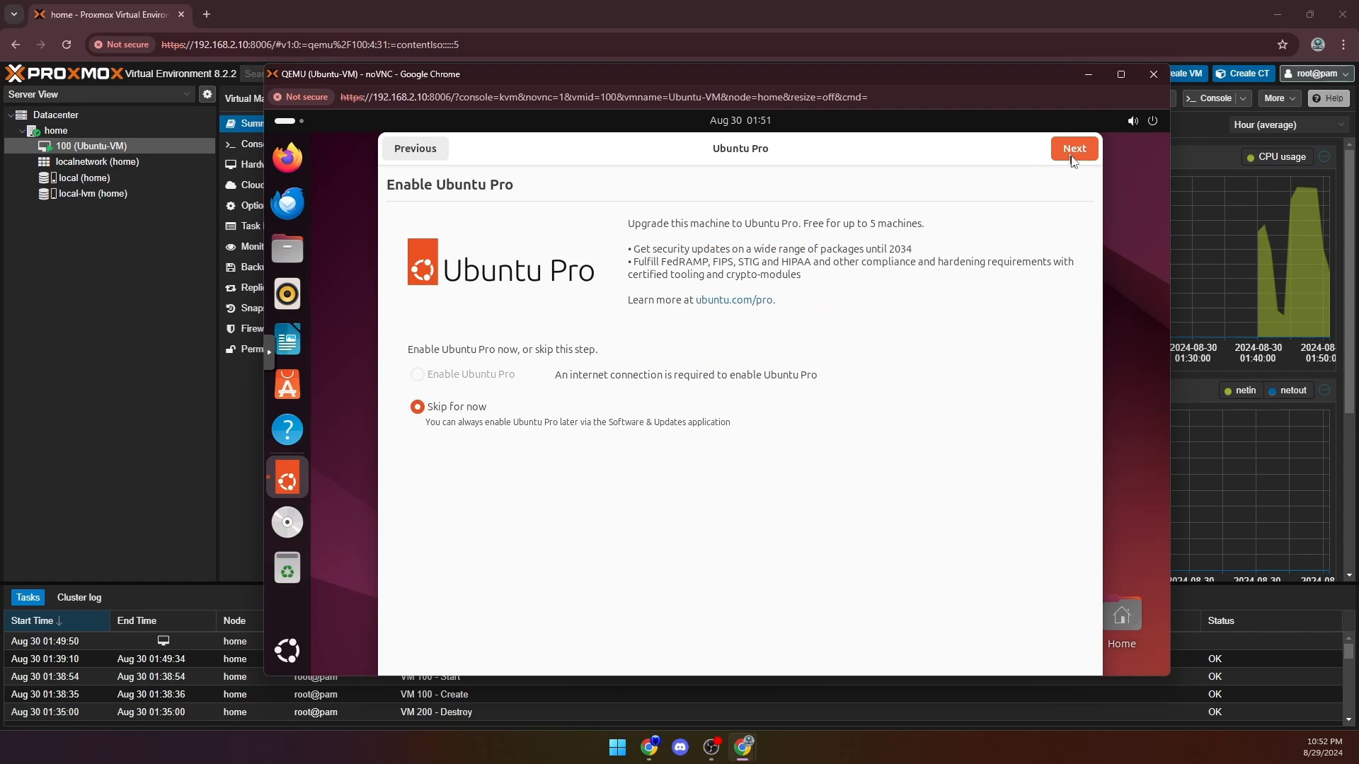
left_click(1066, 156)
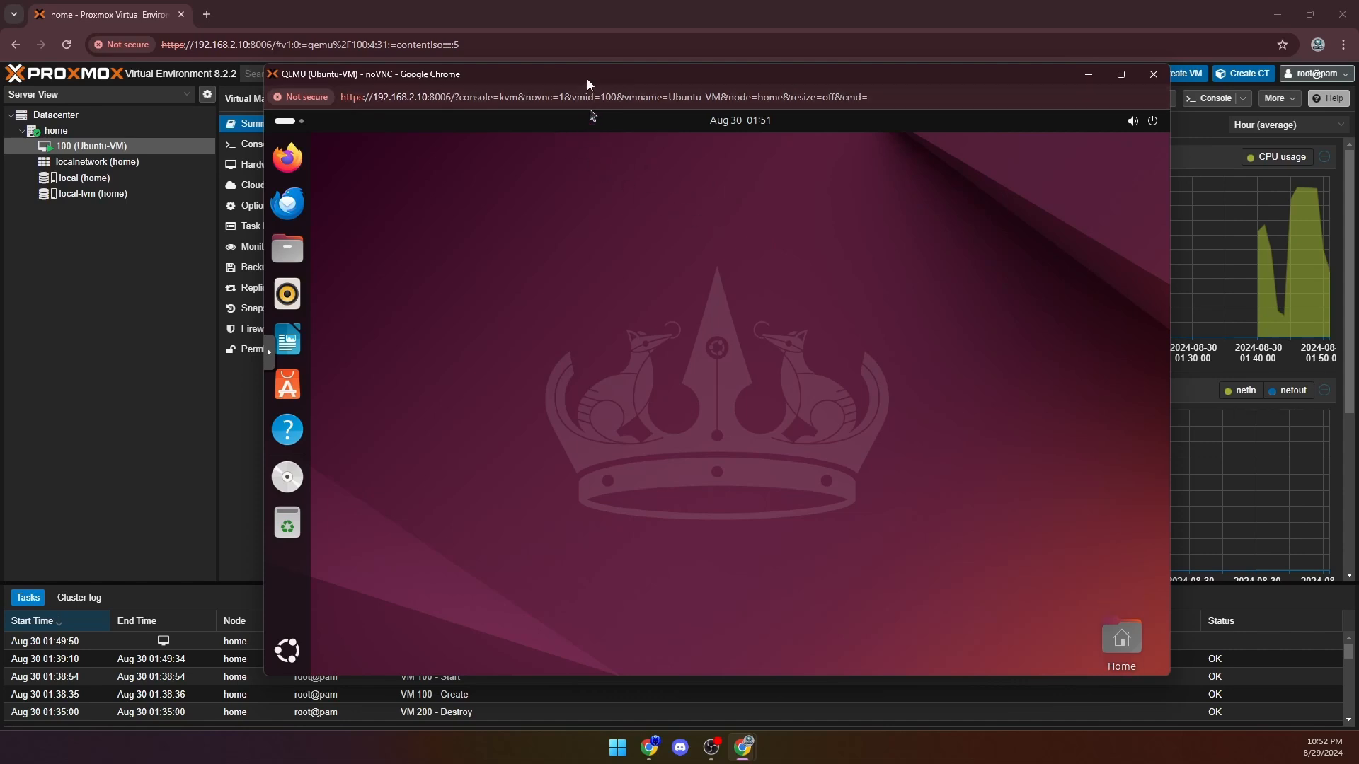
- Switch the Ubuntu desktop to Dark Style and briefly view the activities overview
left_click_drag(587, 78, 563, 95)
left_click(1118, 136)
left_click(1065, 249)
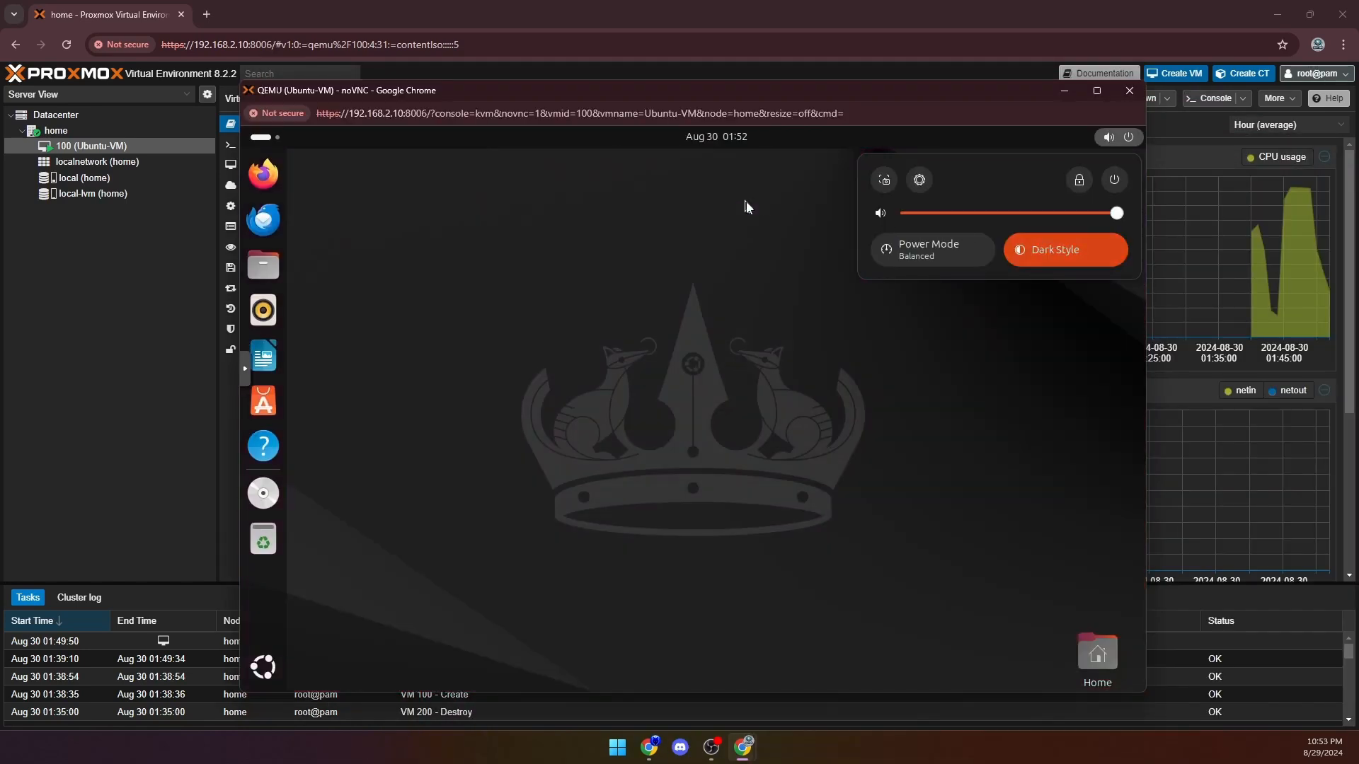
left_click(694, 237)
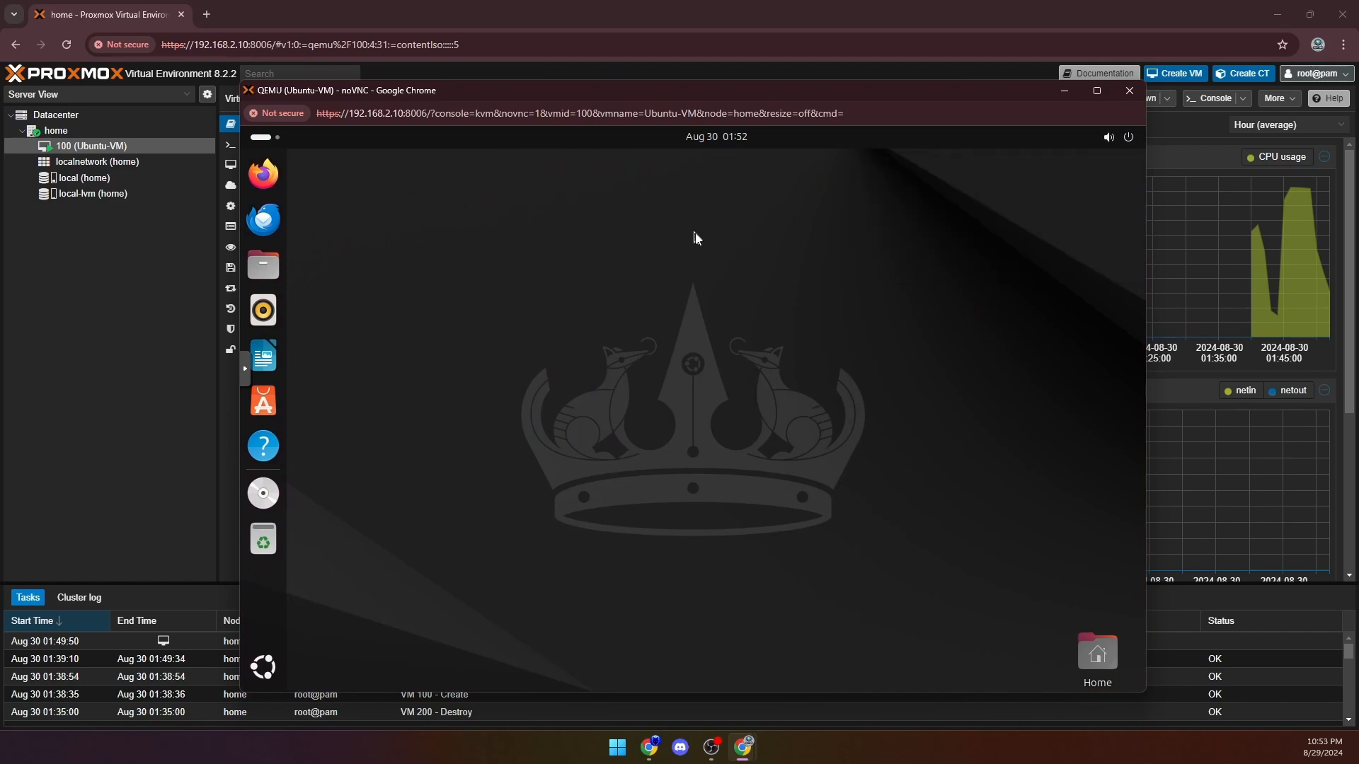
left_click(266, 139)
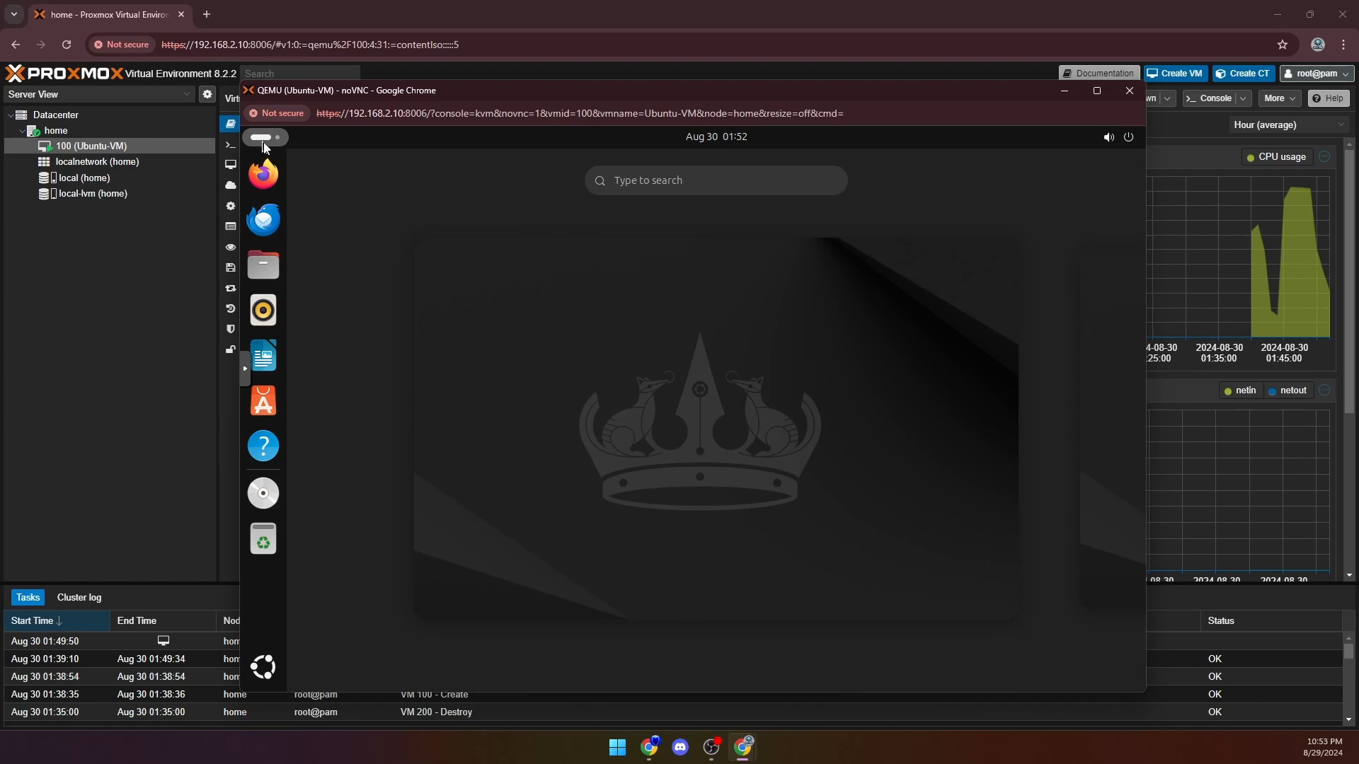
left_click(600, 408)
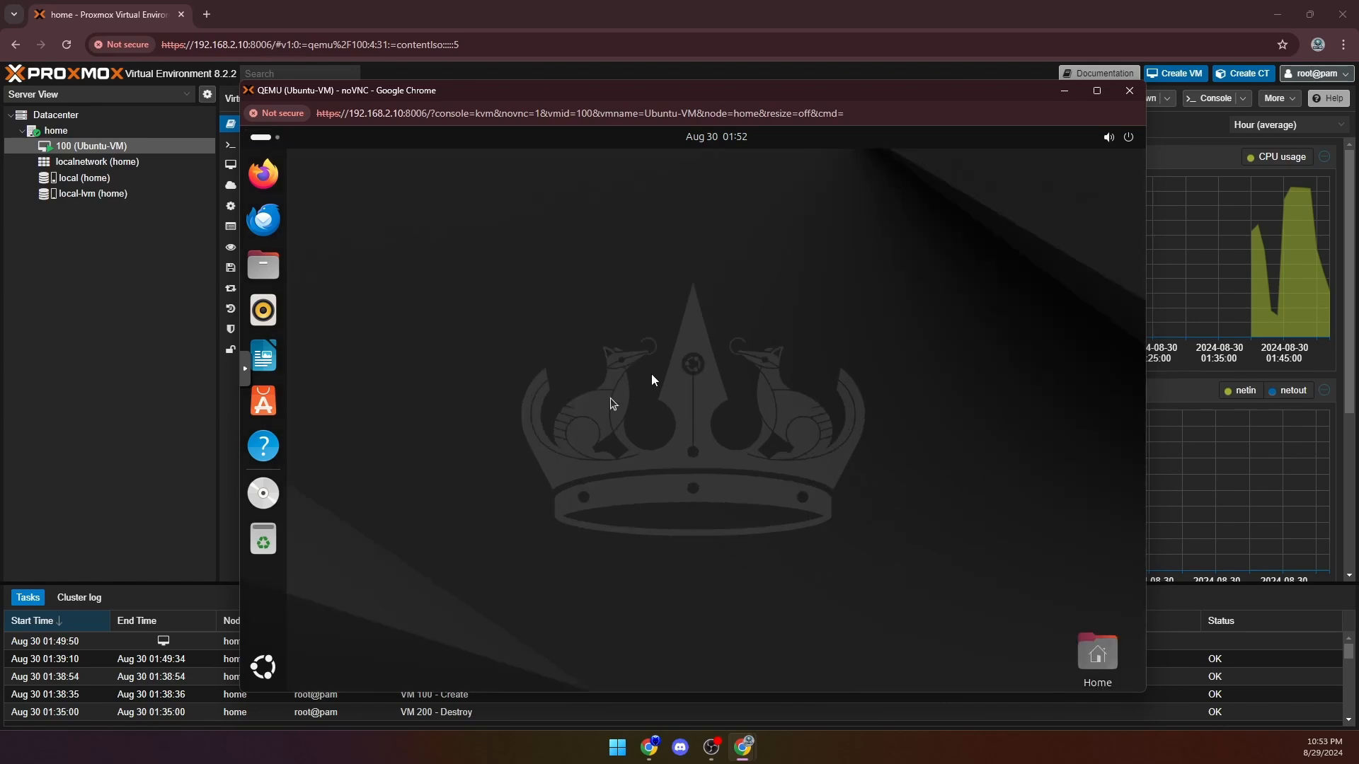
- Power off Ubuntu from within the guest system and close the VM console window
left_click(1129, 138)
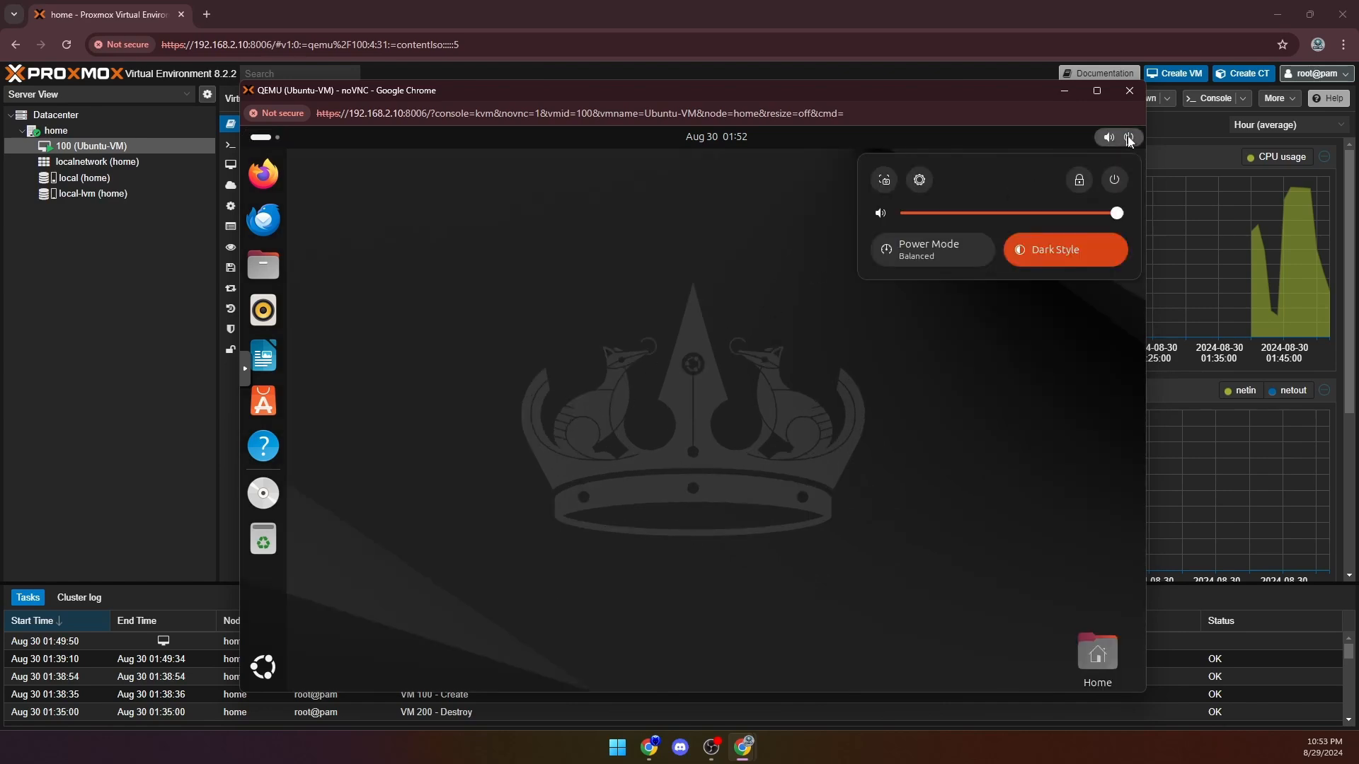
left_click(1114, 180)
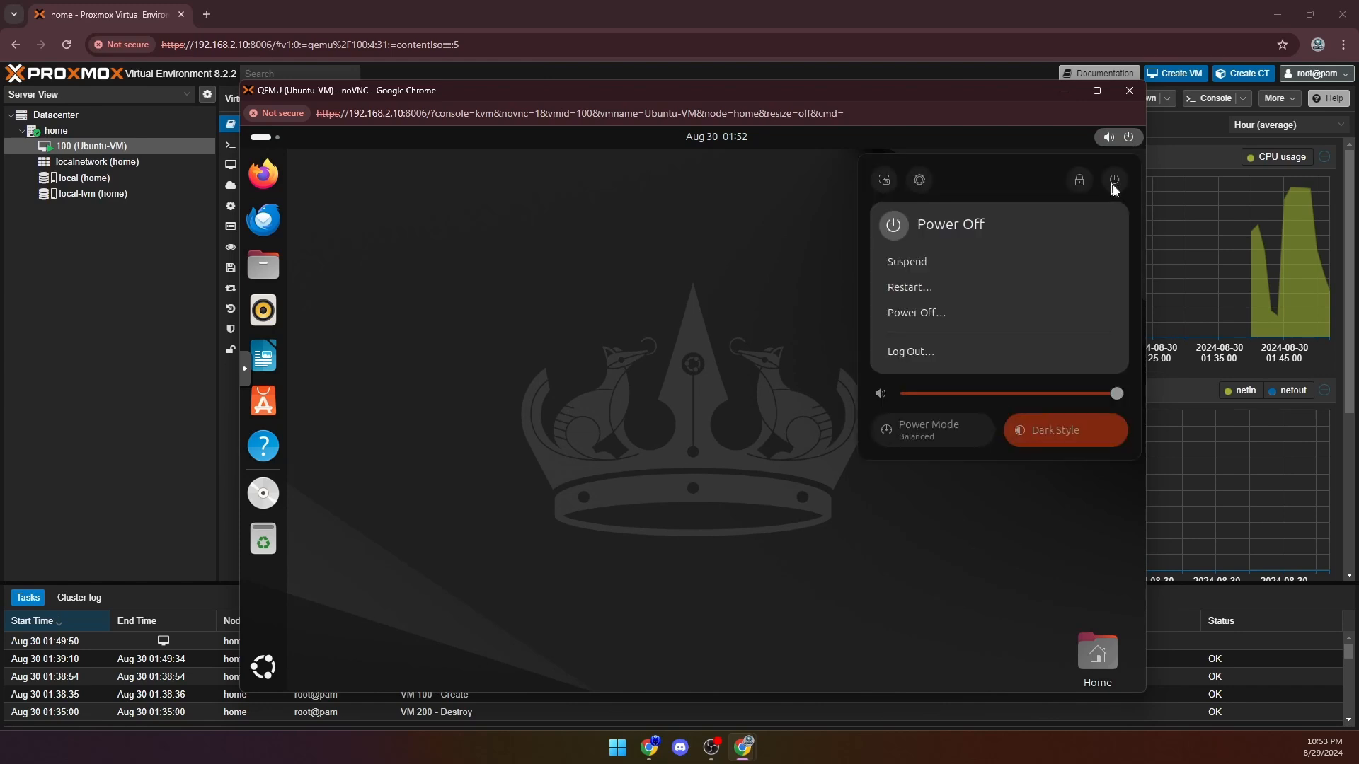
left_click(931, 323)
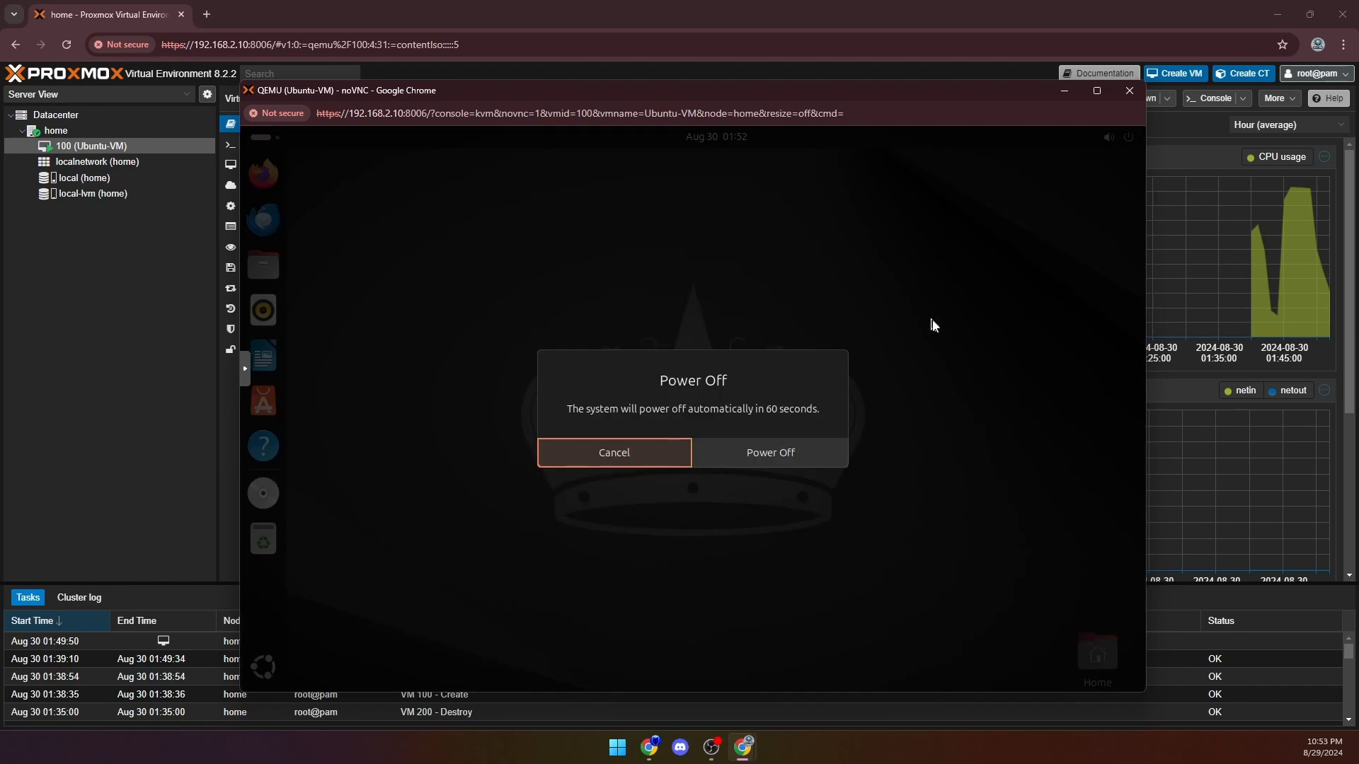
left_click(751, 460)
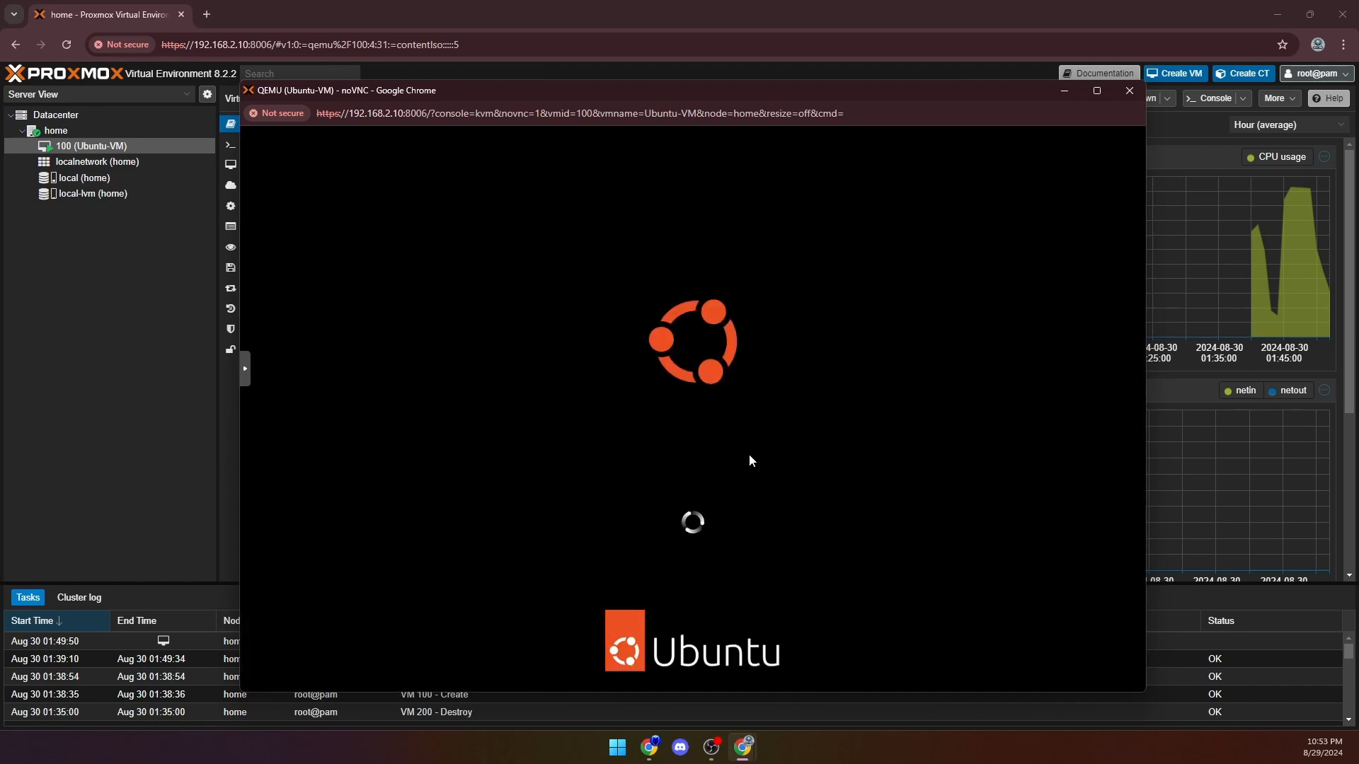
left_click(1129, 90)
- Set the Ubuntu-VM's memory to 4096 MiB in its hardware settings
left_click(291, 166)
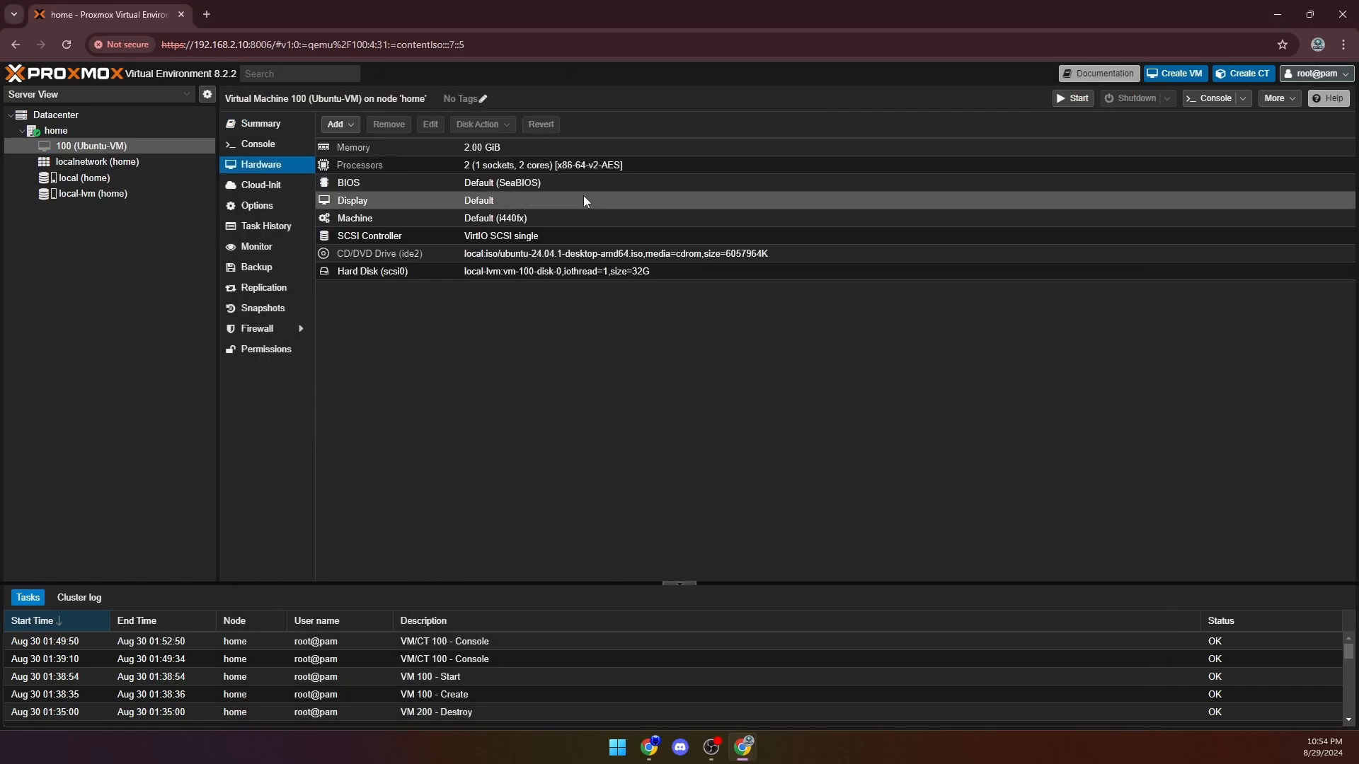
double_click(508, 146)
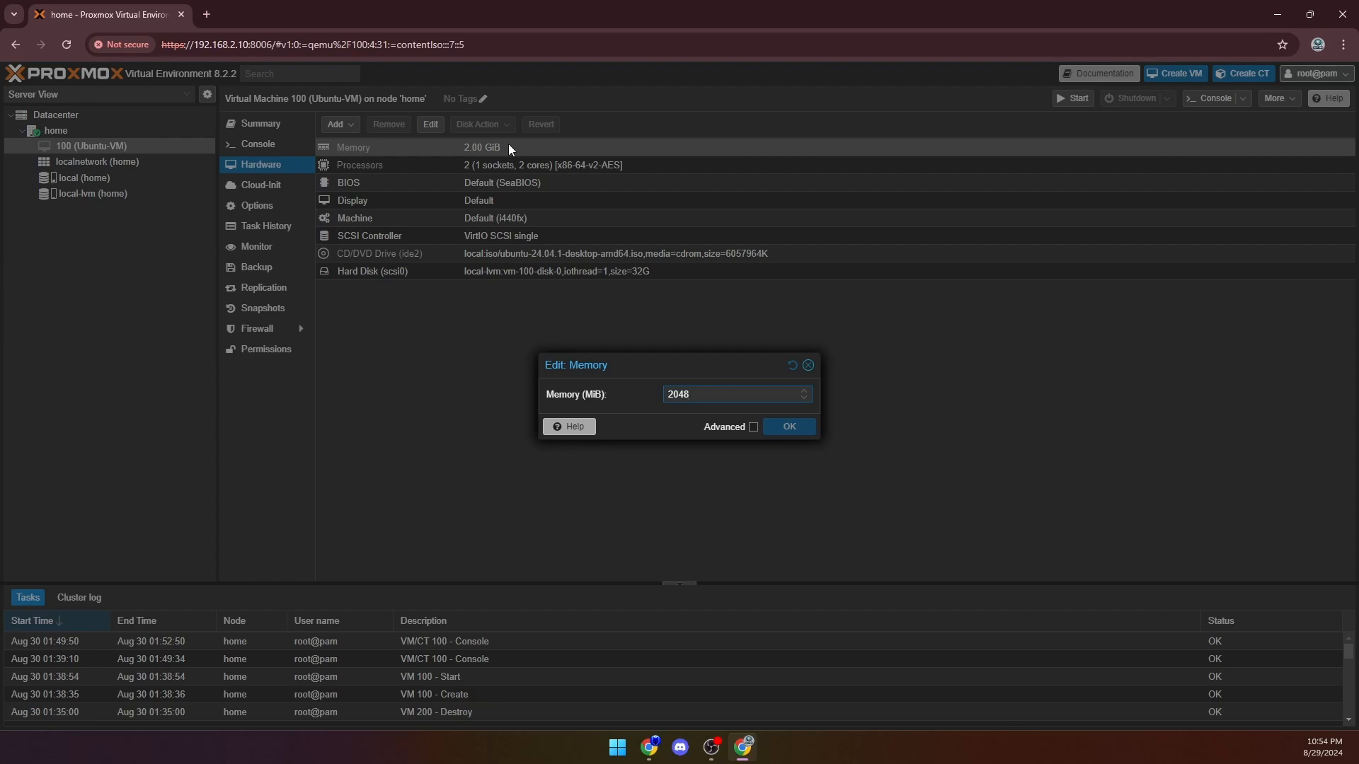
key("BackSpace")
key("BackSpace")
key("BackSpace")
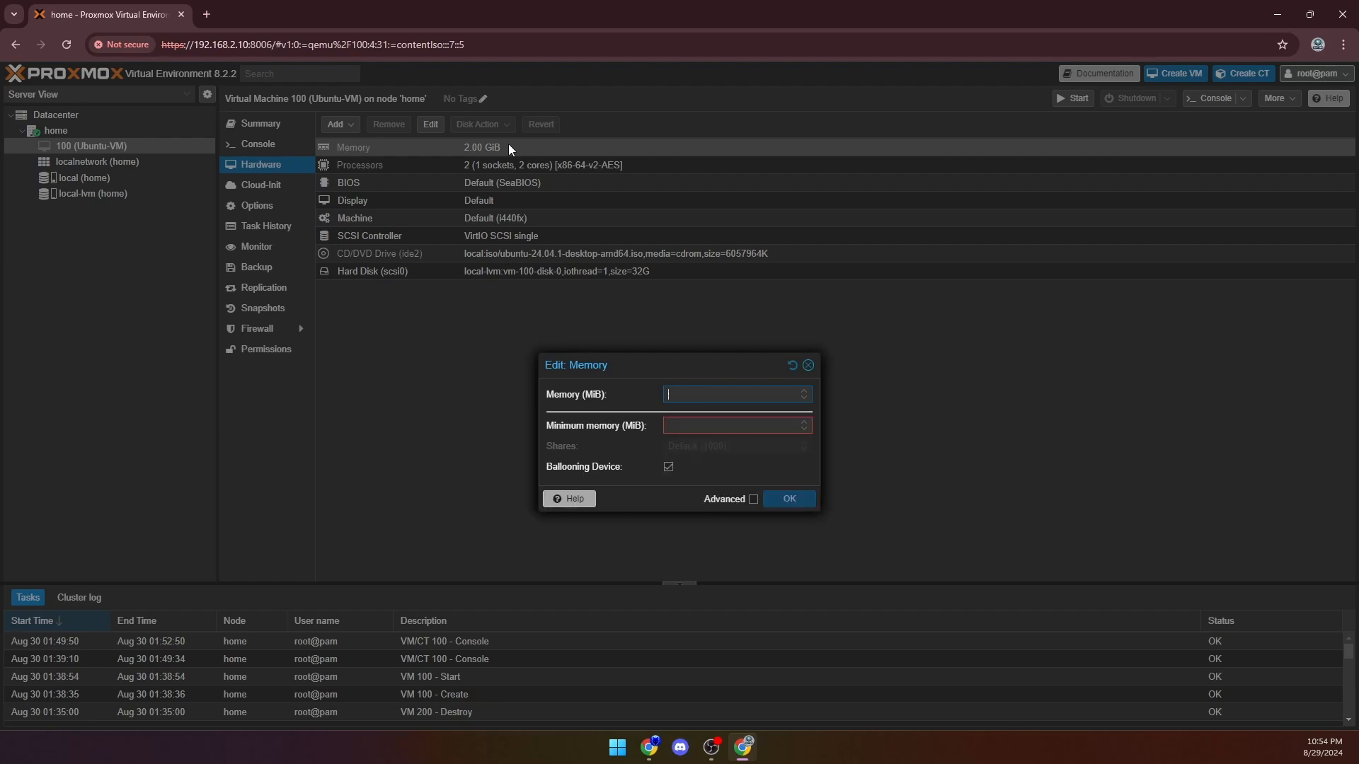
type("4096")
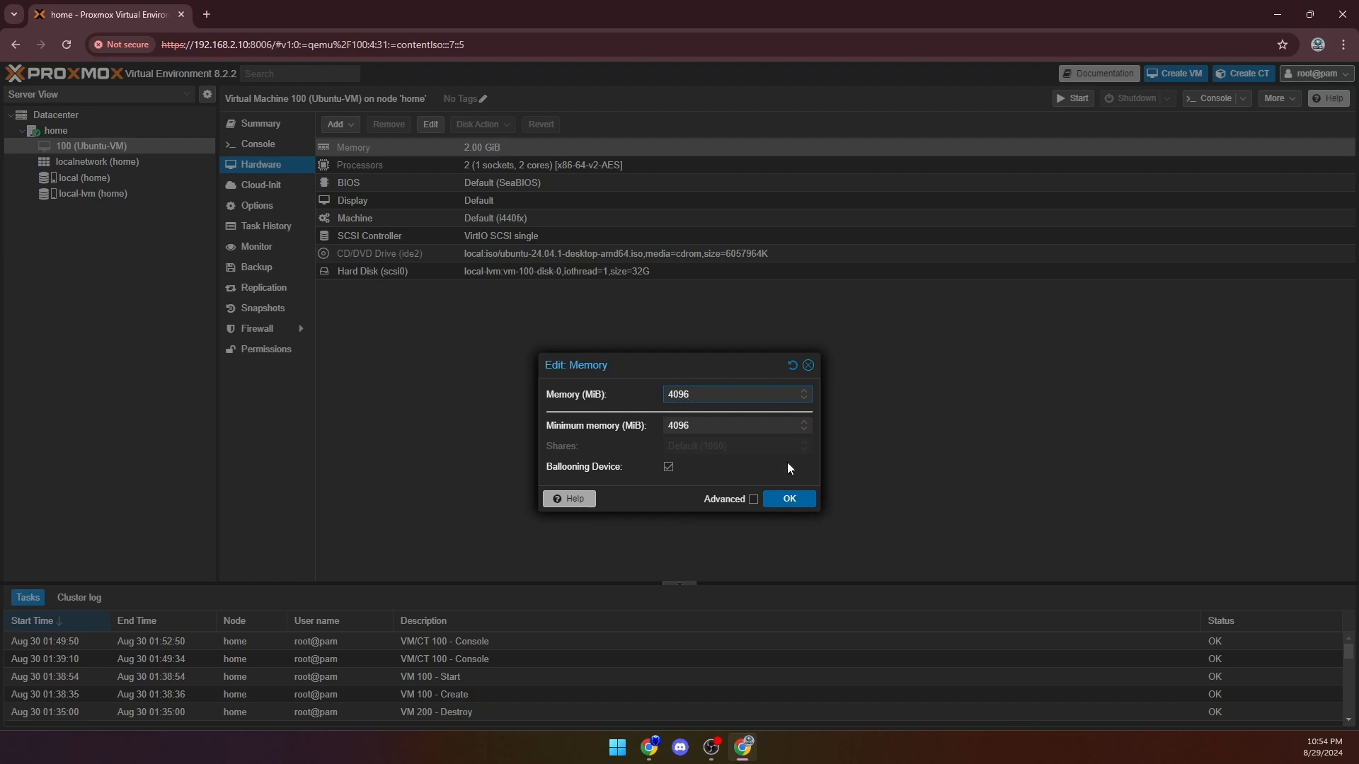
left_click(787, 501)
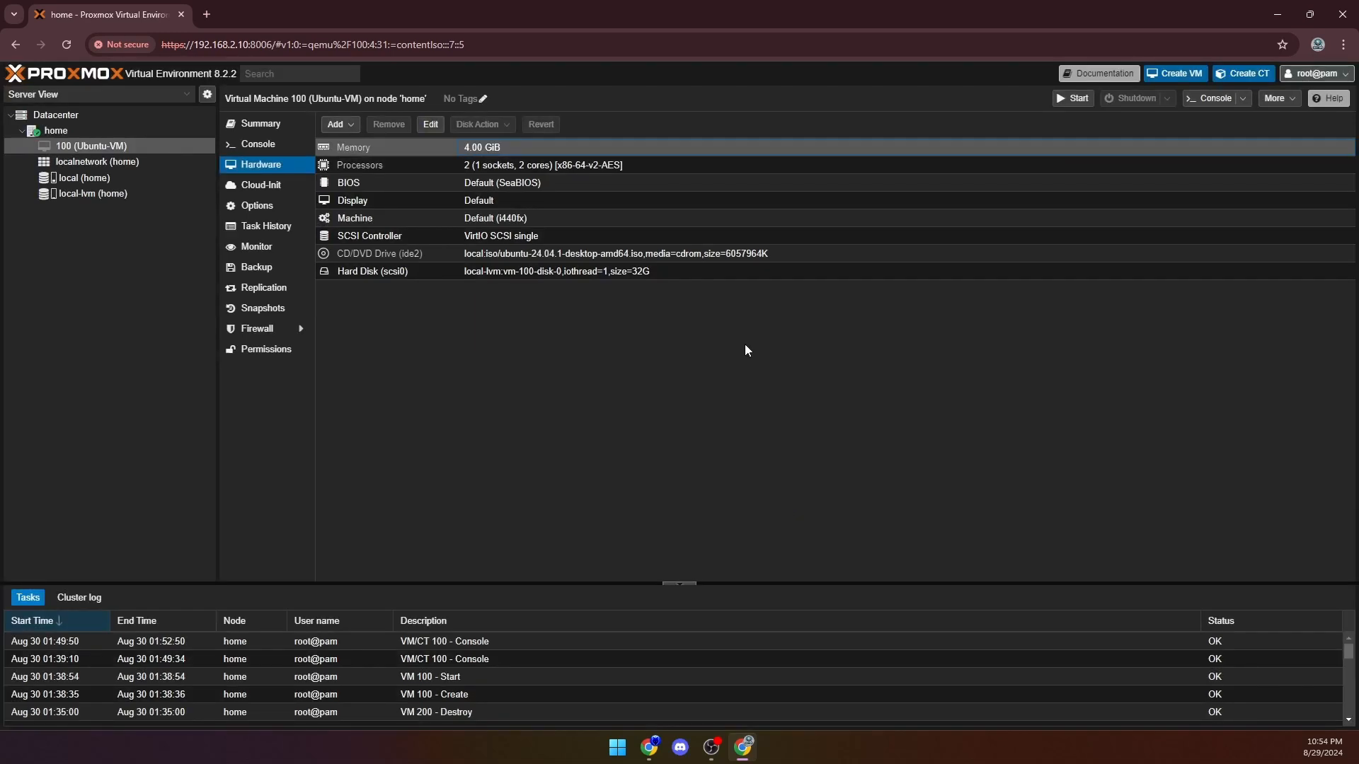
- Set the Ubuntu-VM's processors to 4 cores, keeping 1 socket and the x86-64-v2-AES type
double_click(521, 165)
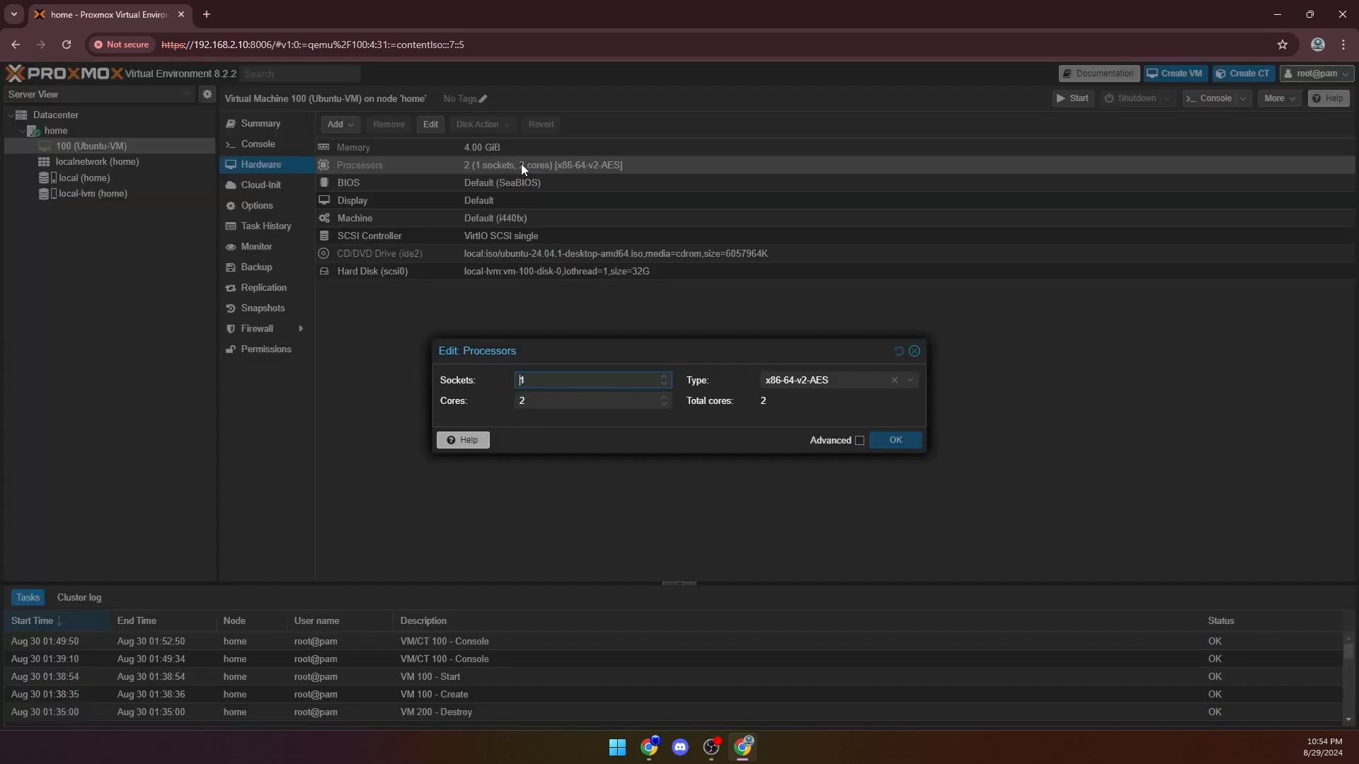
left_click(550, 401)
key("BackSpace")
type("4")
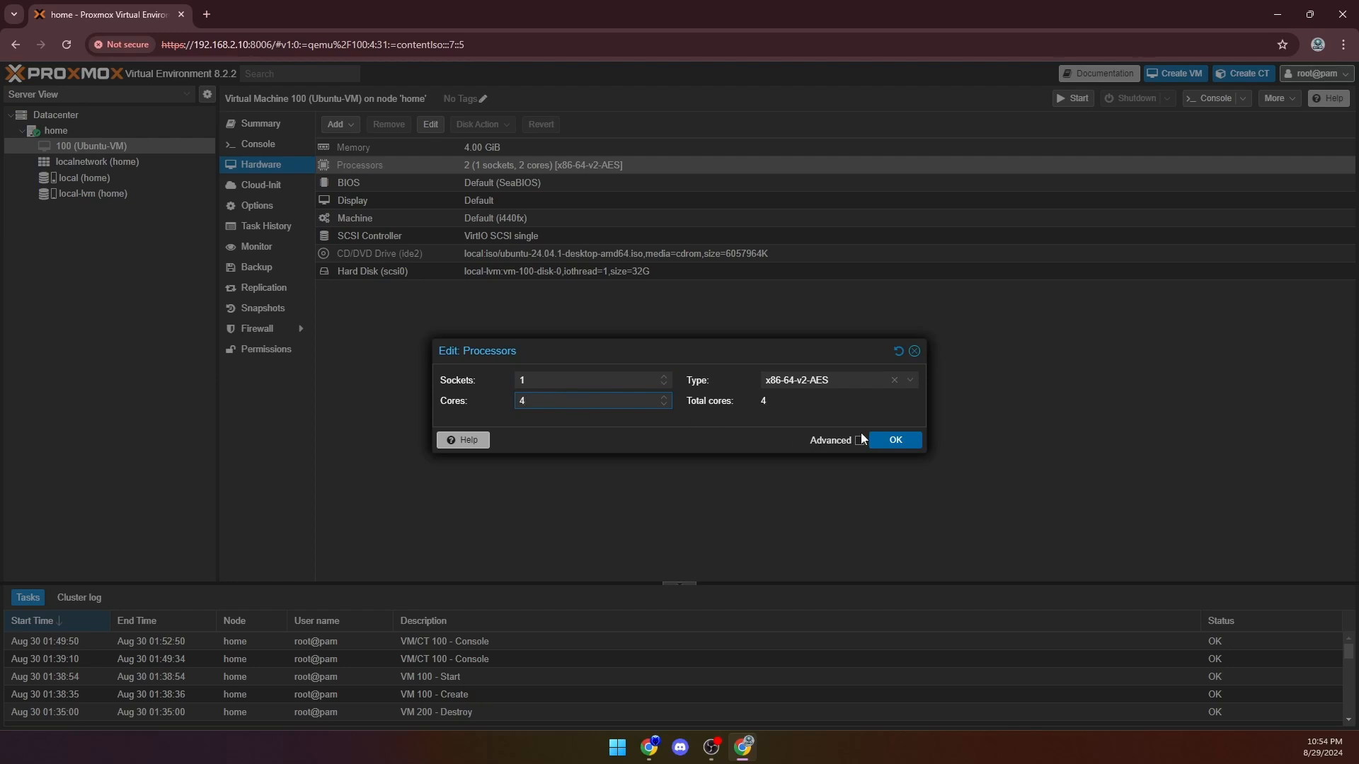
left_click(884, 440)
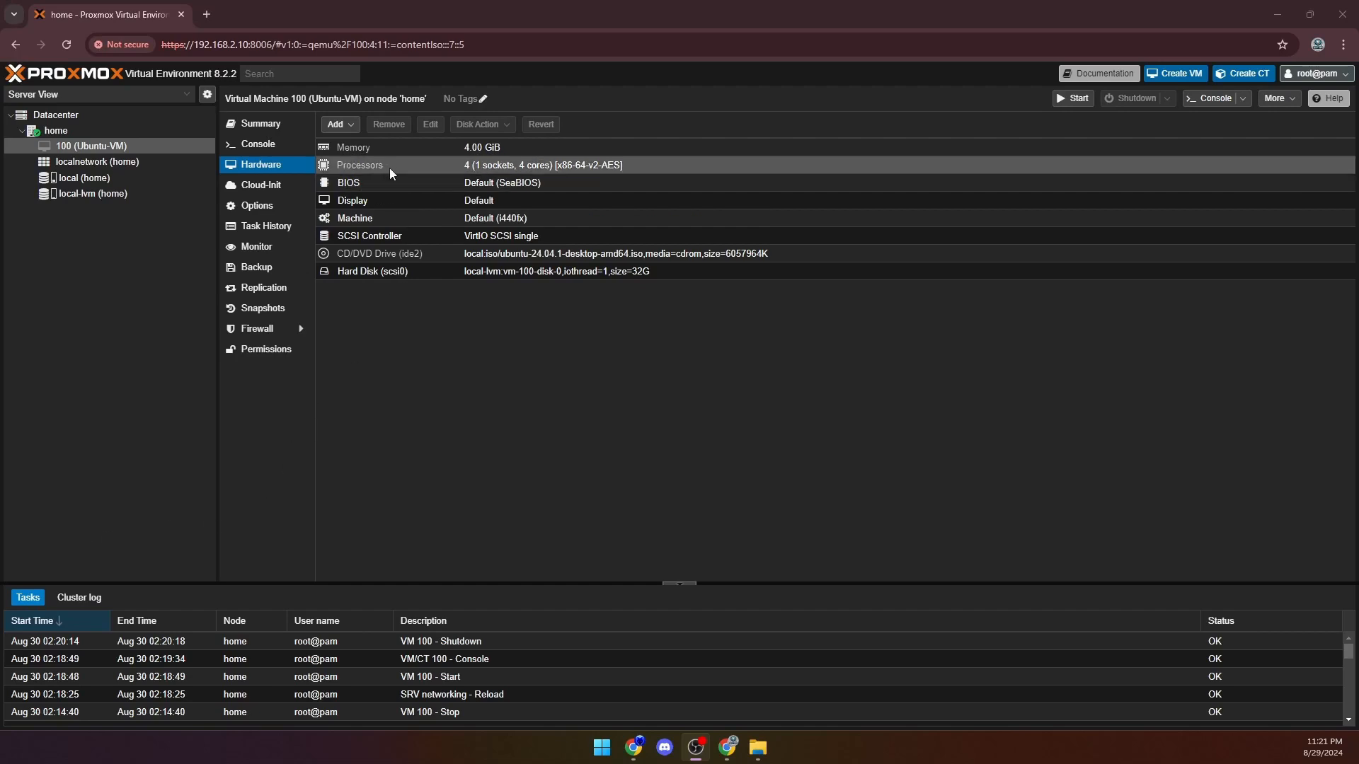
- Add a network device to the Ubuntu-VM using bridge vmbr0 and the VirtIO (paravirtualized) model, with the firewall enabled
left_click(352, 126)
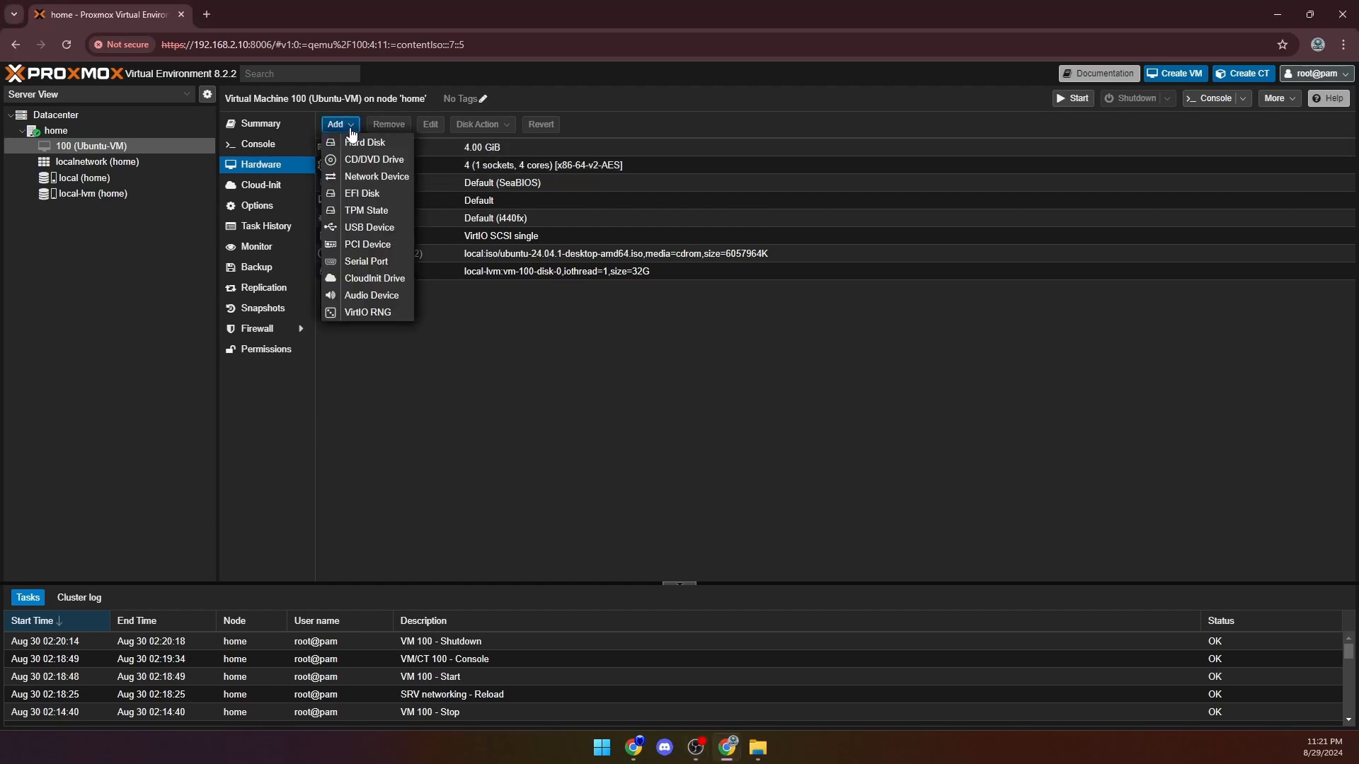
left_click(351, 175)
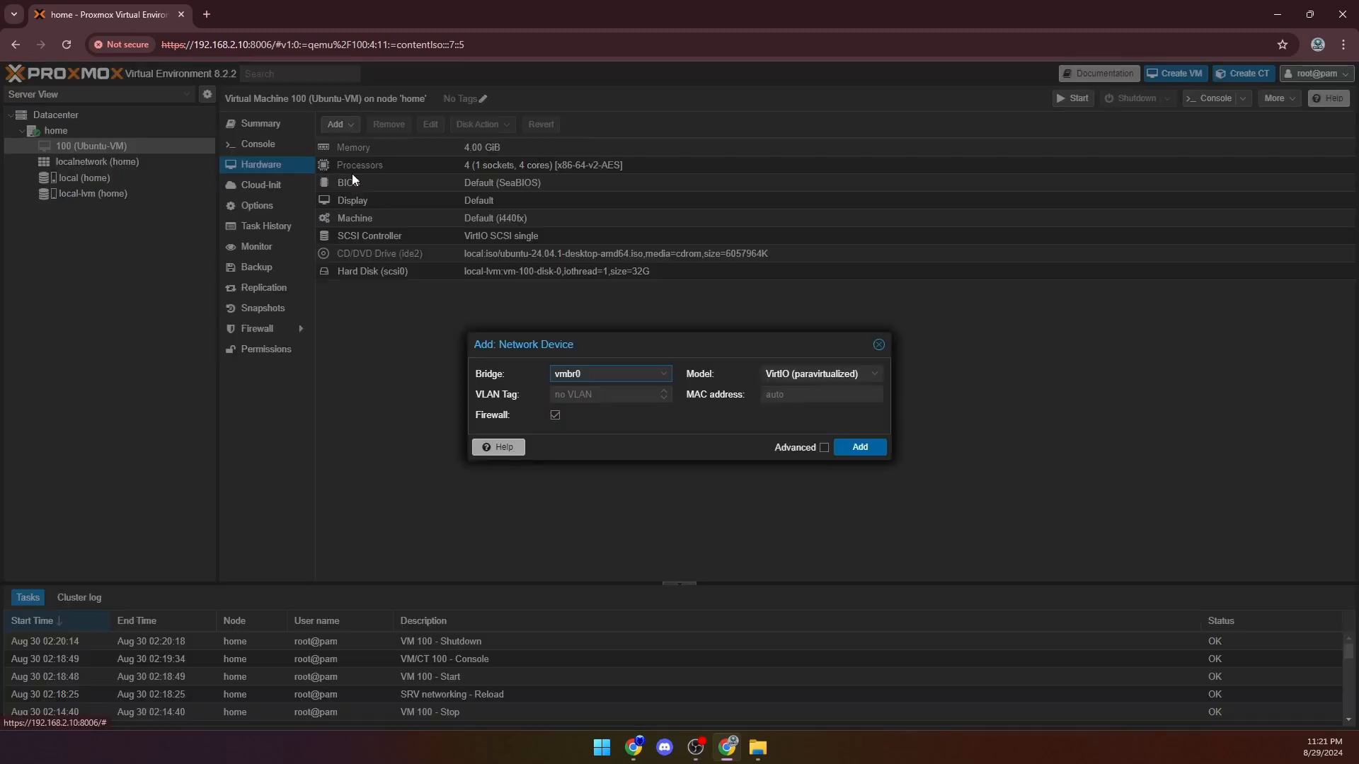
left_click(665, 374)
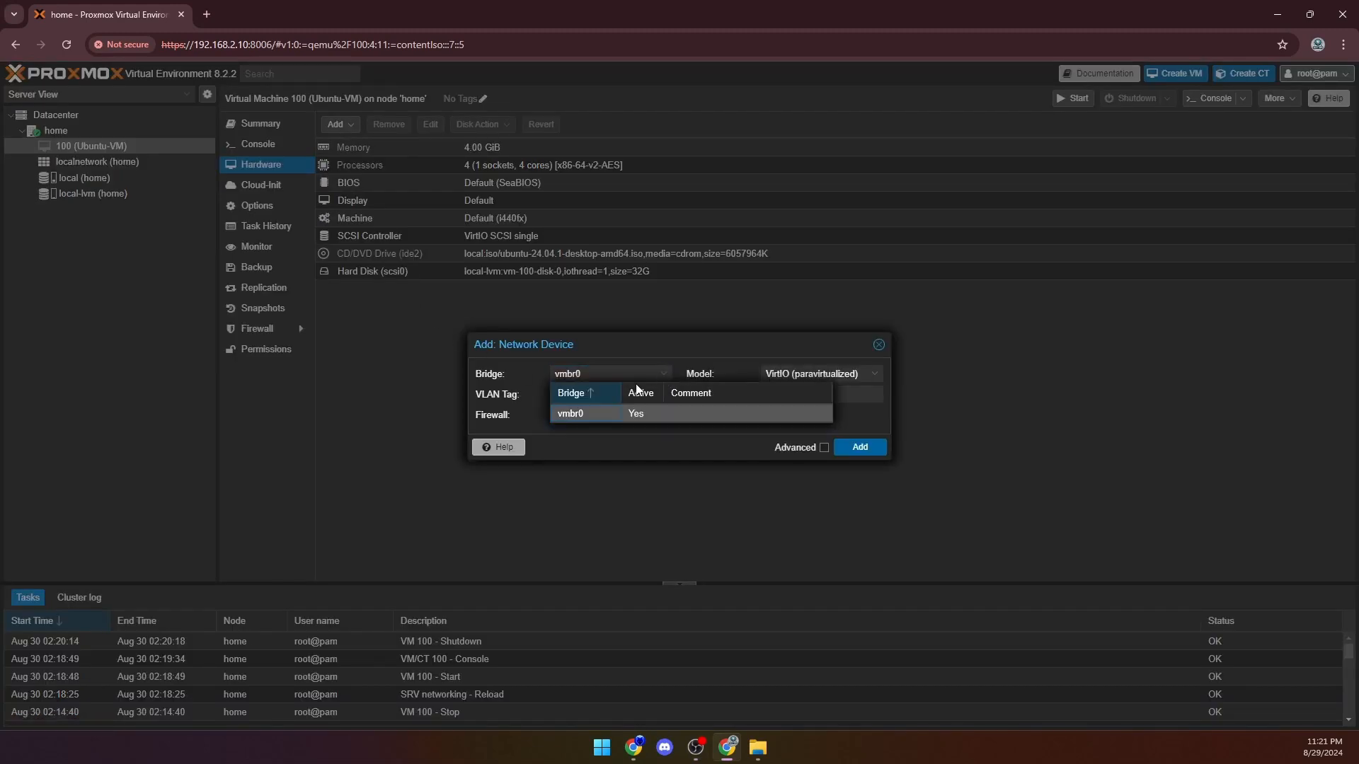
left_click(670, 415)
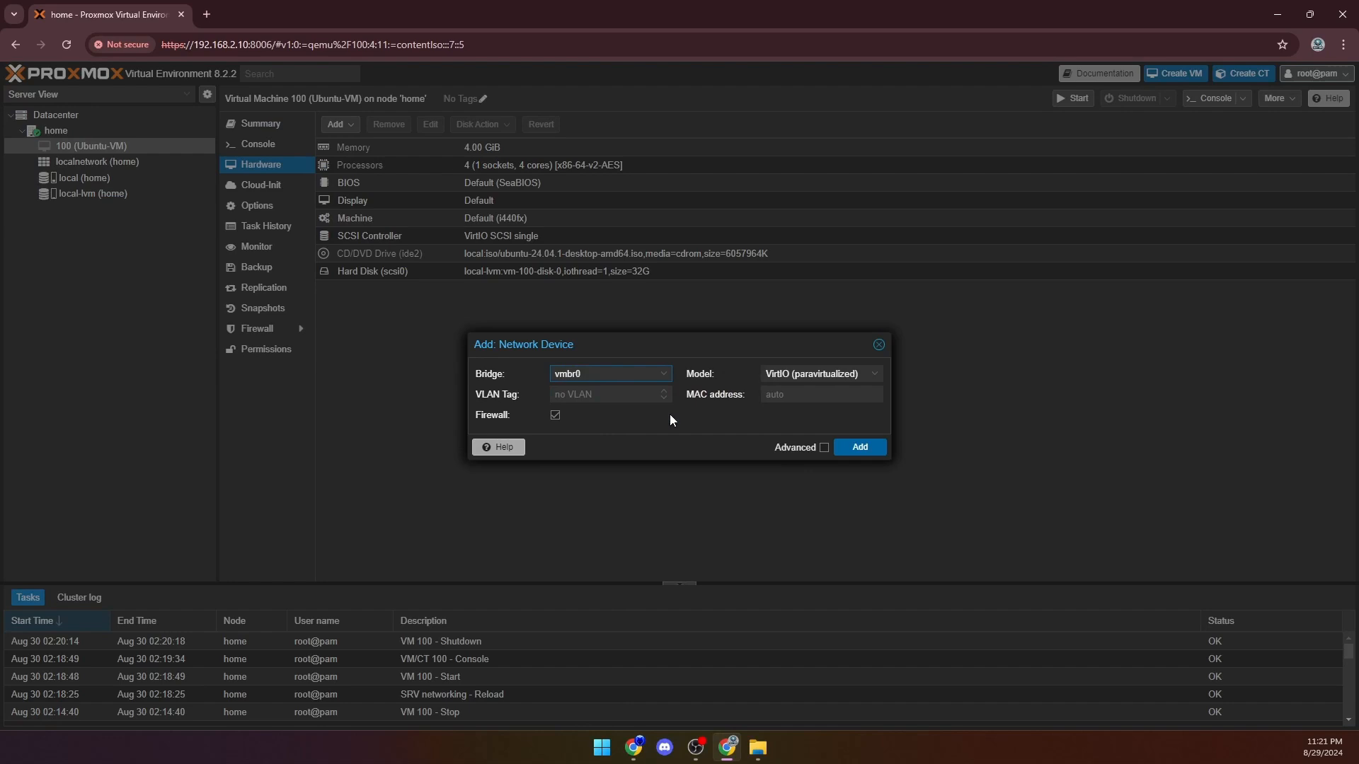
left_click(854, 448)
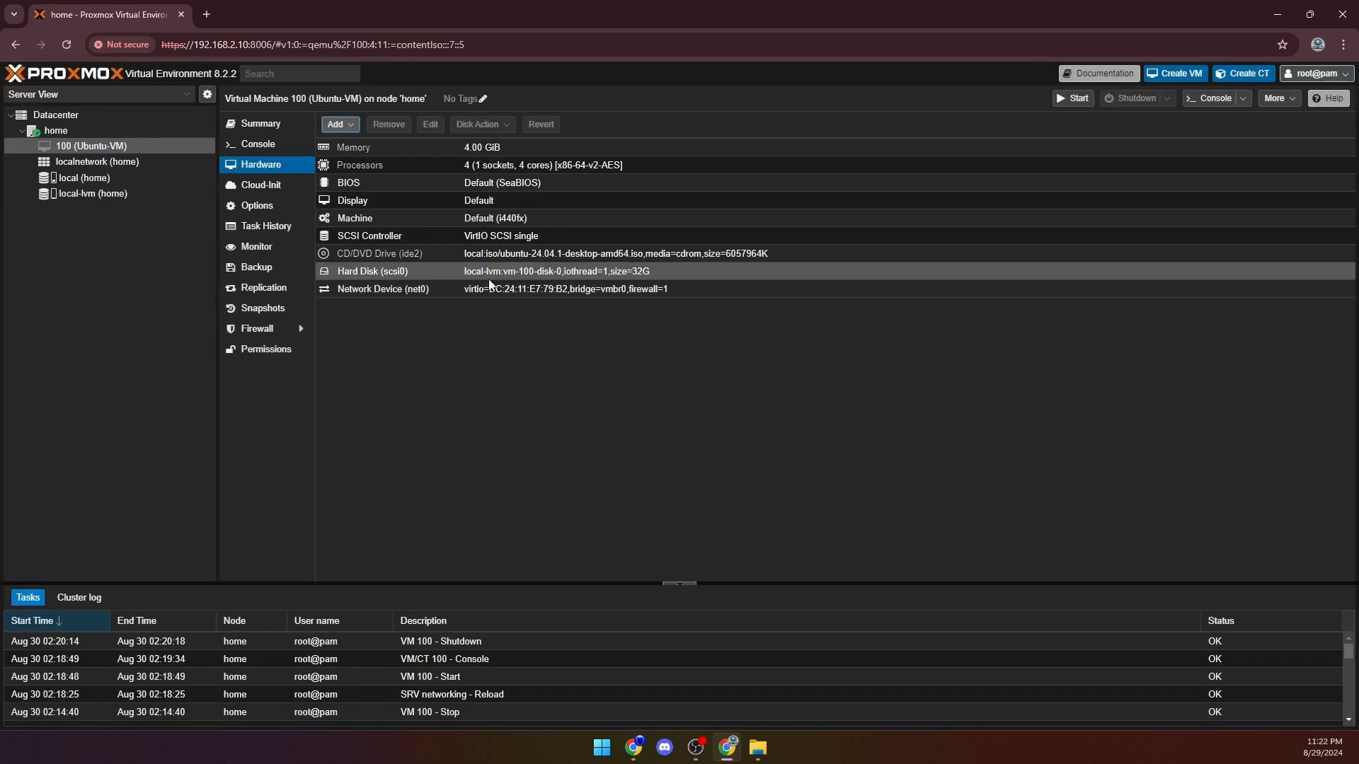
left_click(444, 289)
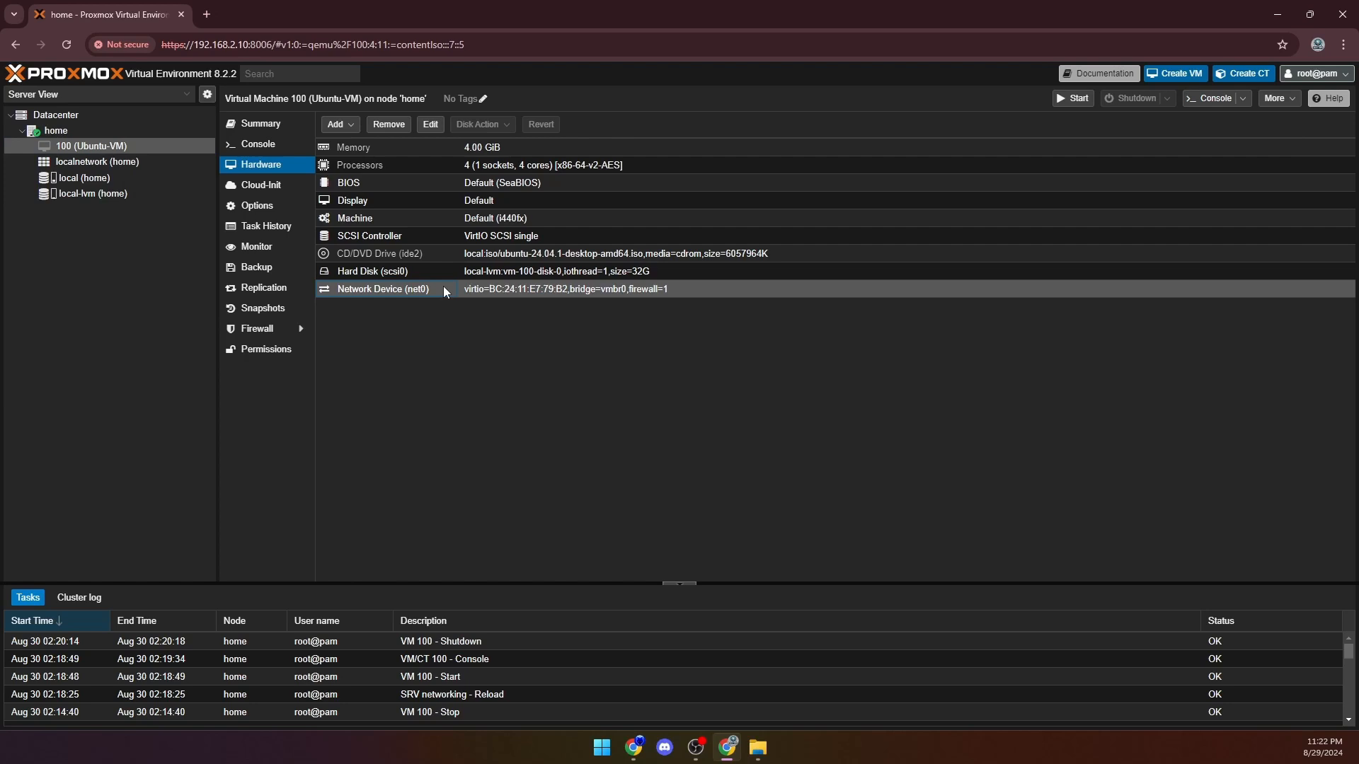
- Open the Ubuntu-VM's console, start the virtual machine, and move the console window to a clear area of the desktop
double_click(125, 150)
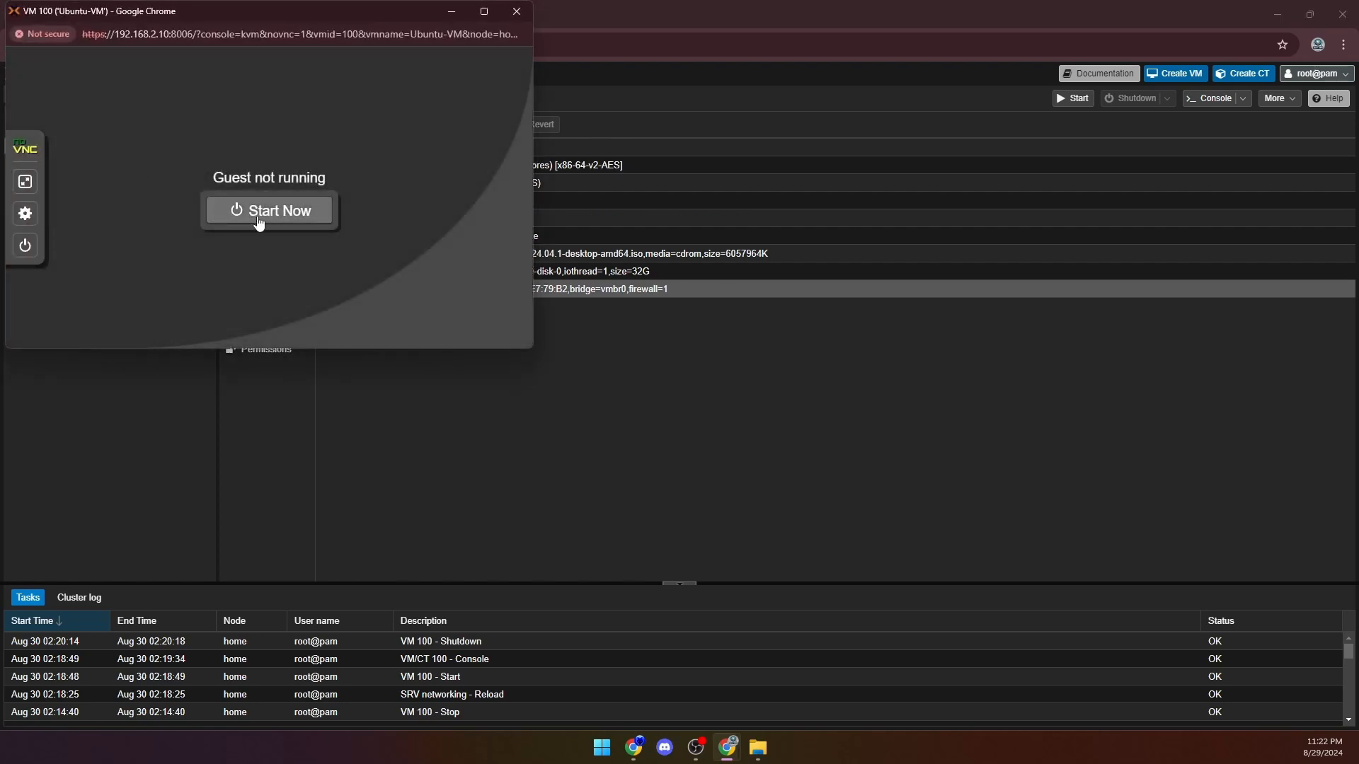
left_click(262, 224)
left_click_drag(333, 18, 647, 139)
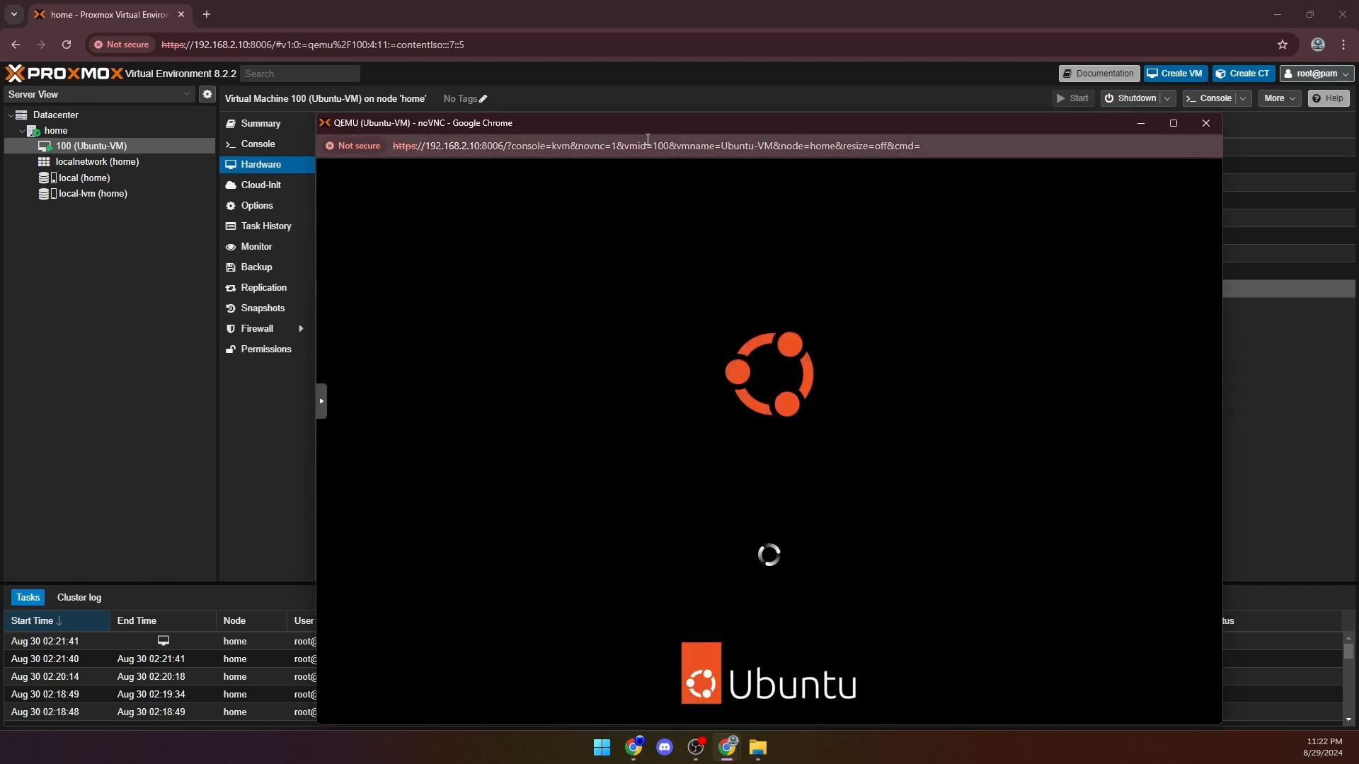
left_click_drag(613, 122, 577, 62)
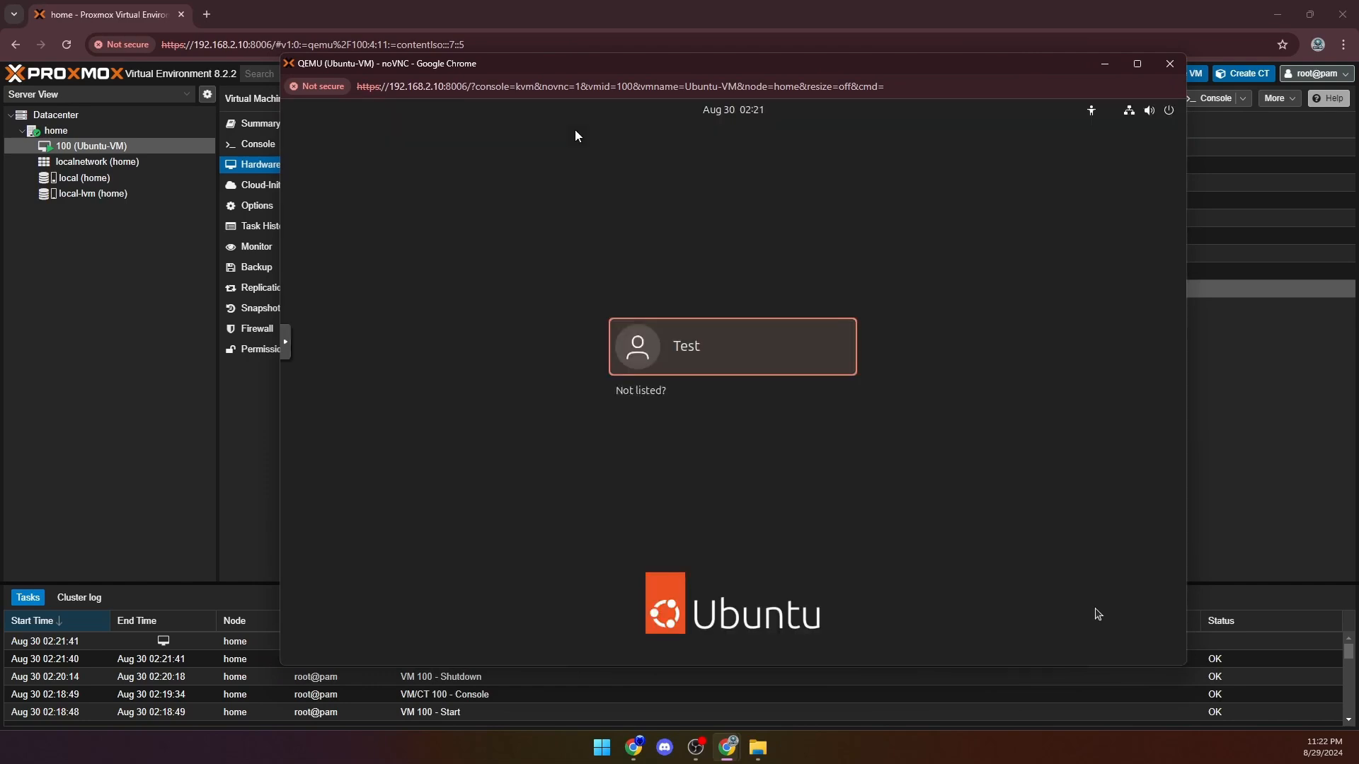
- Log in to Ubuntu as the Test user by entering the account password
left_click(706, 350)
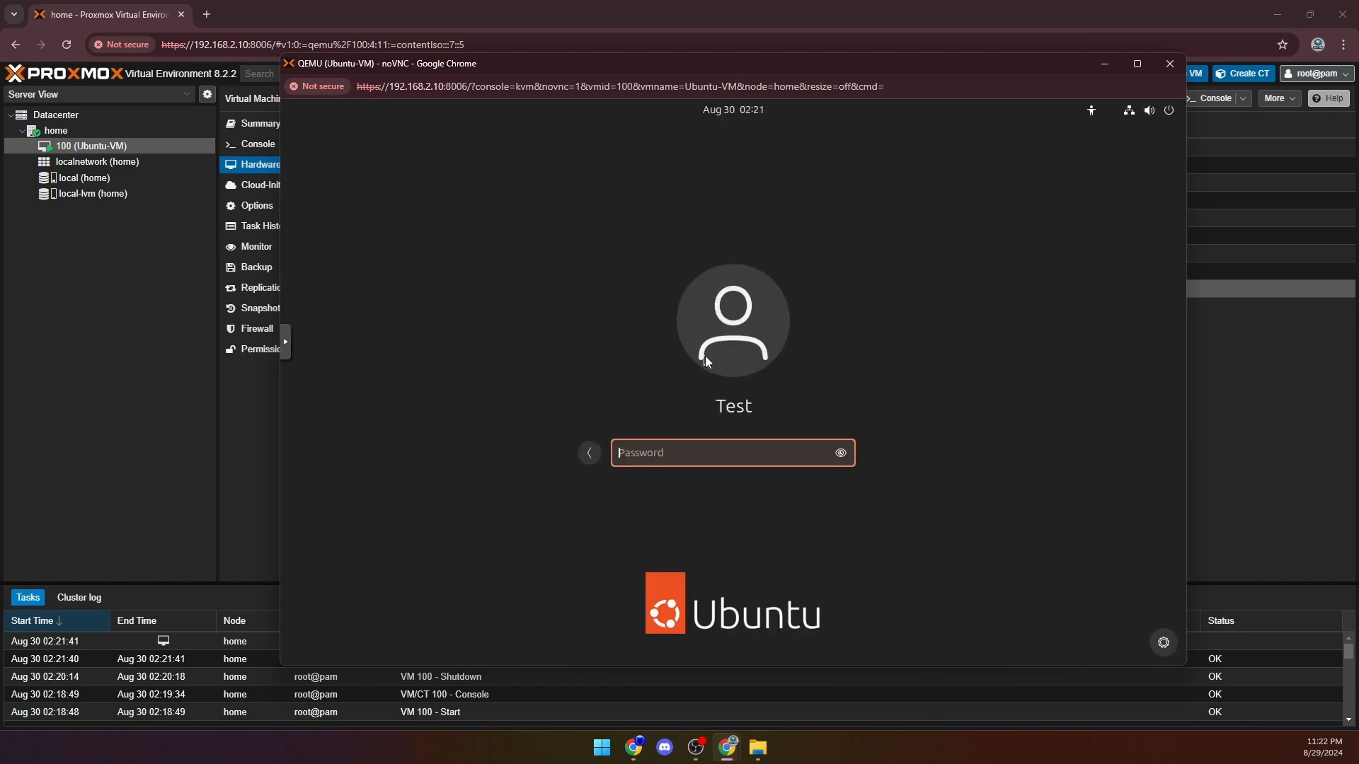
type("*********")
key("Return")
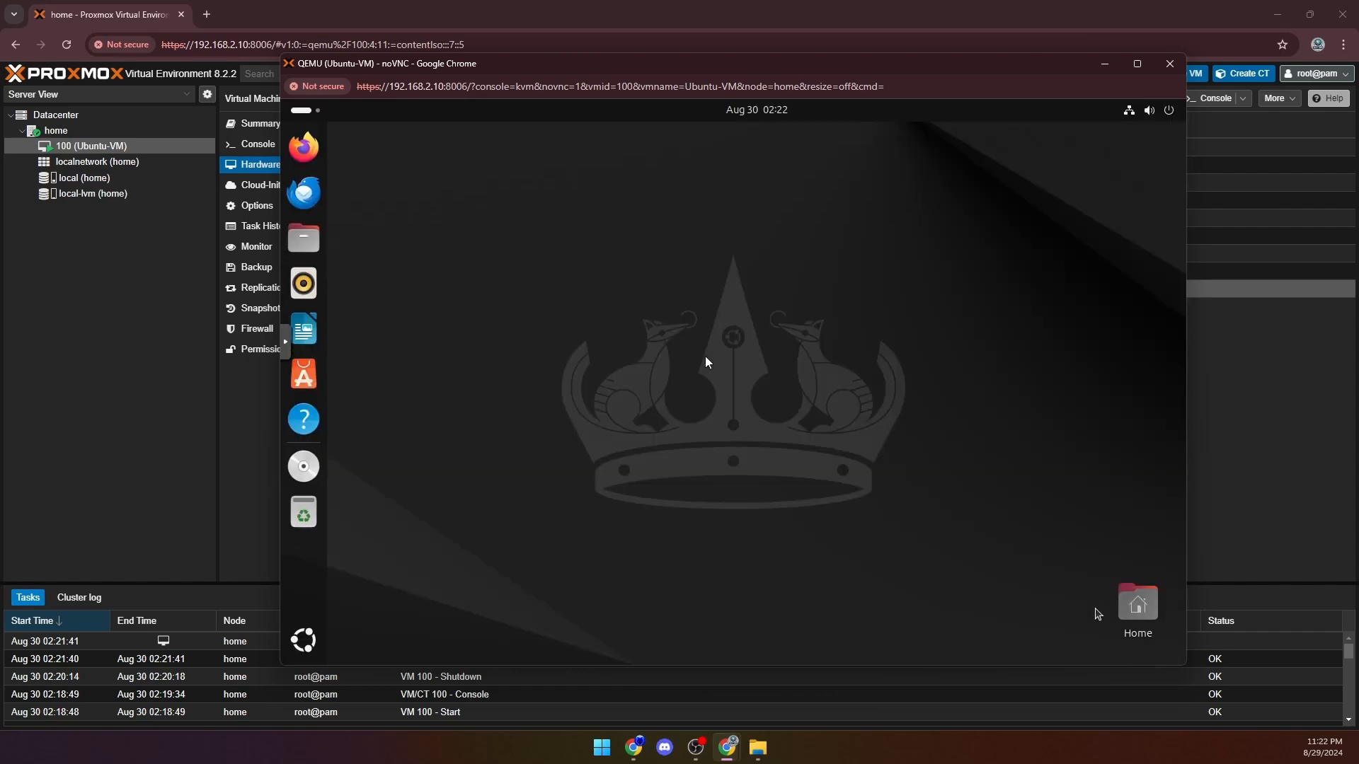
- Check the wired network connection in Ubuntu's quick settings and close them again
left_click(1130, 114)
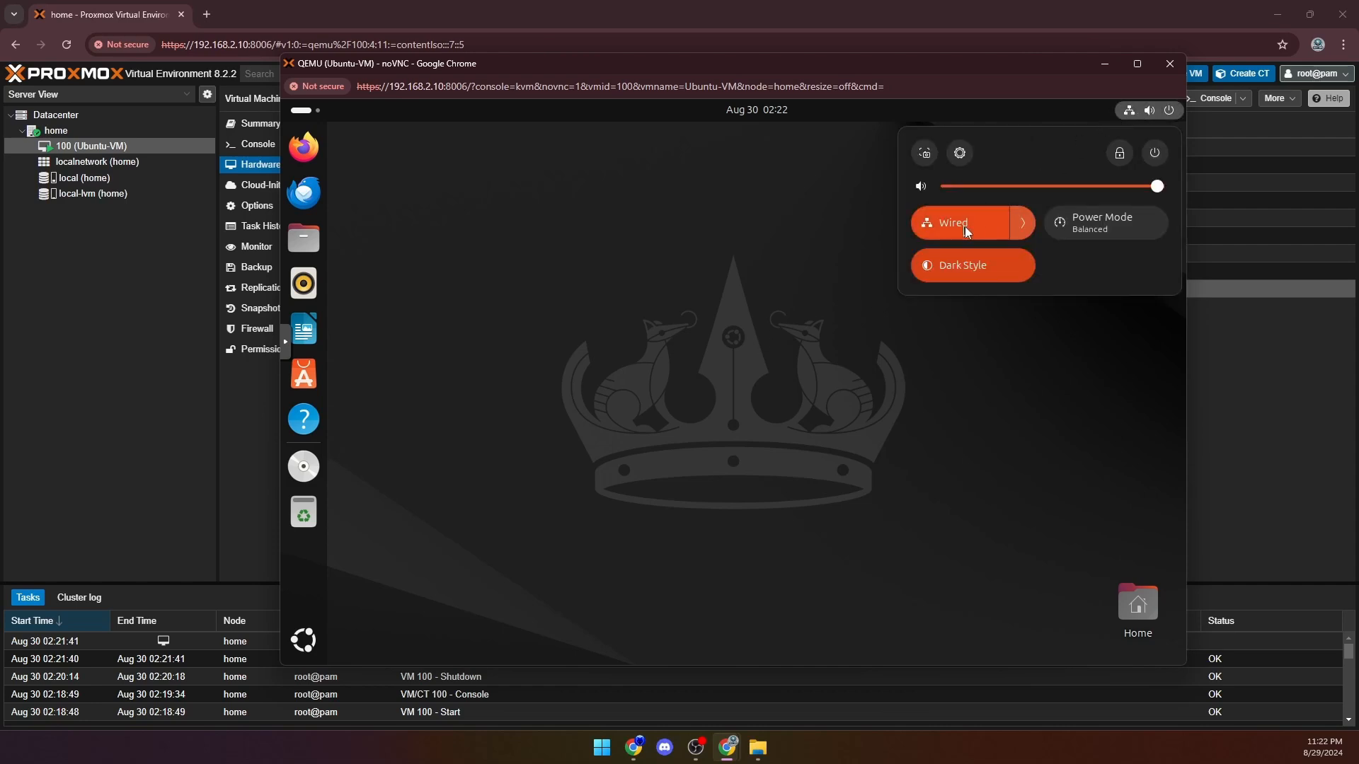
left_click(1032, 225)
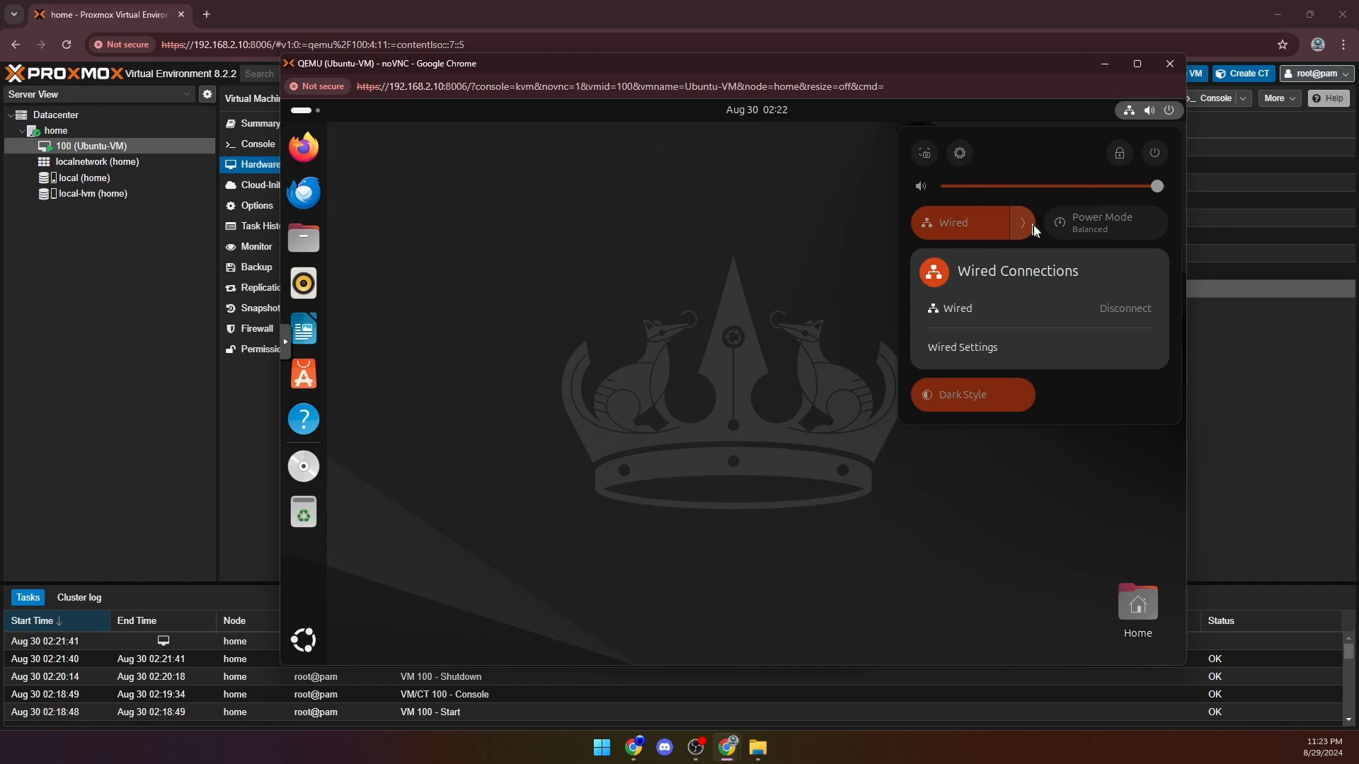
left_click(309, 158)
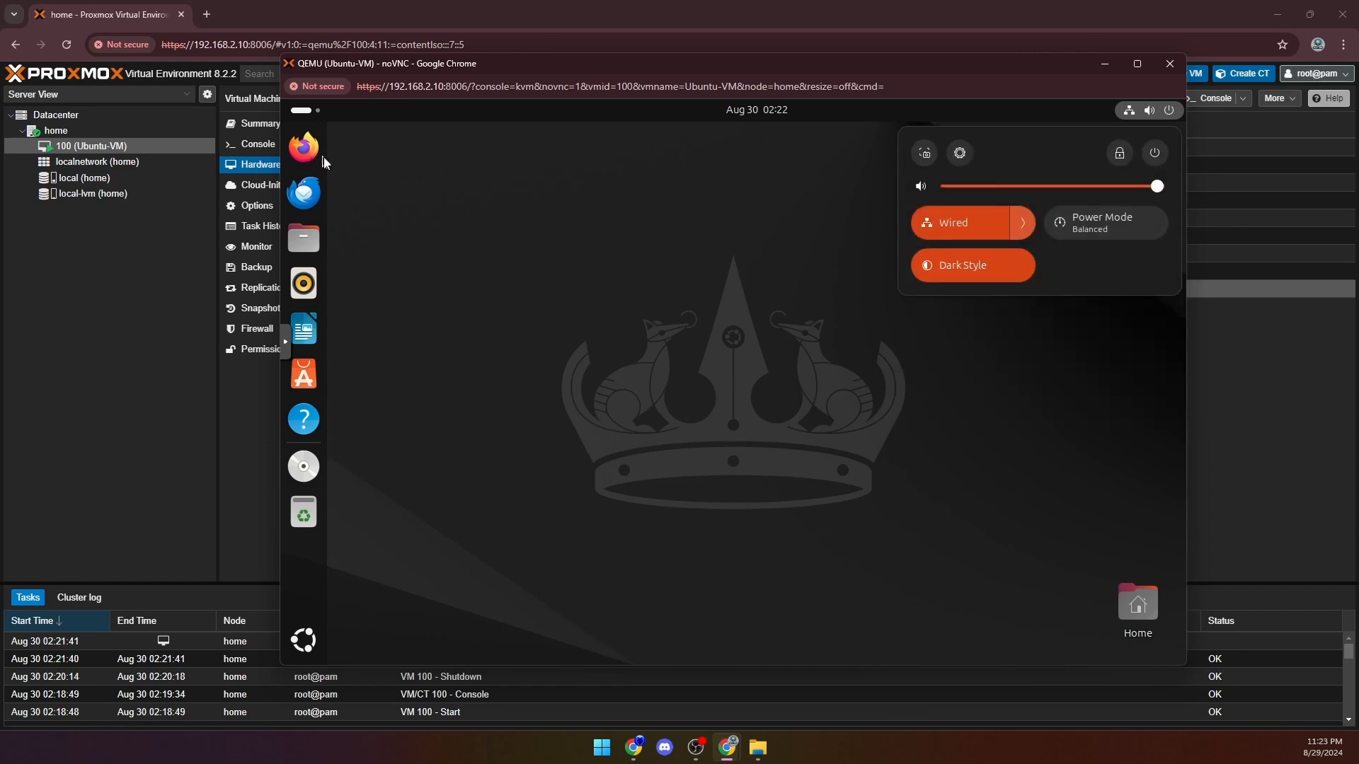
left_click(549, 184)
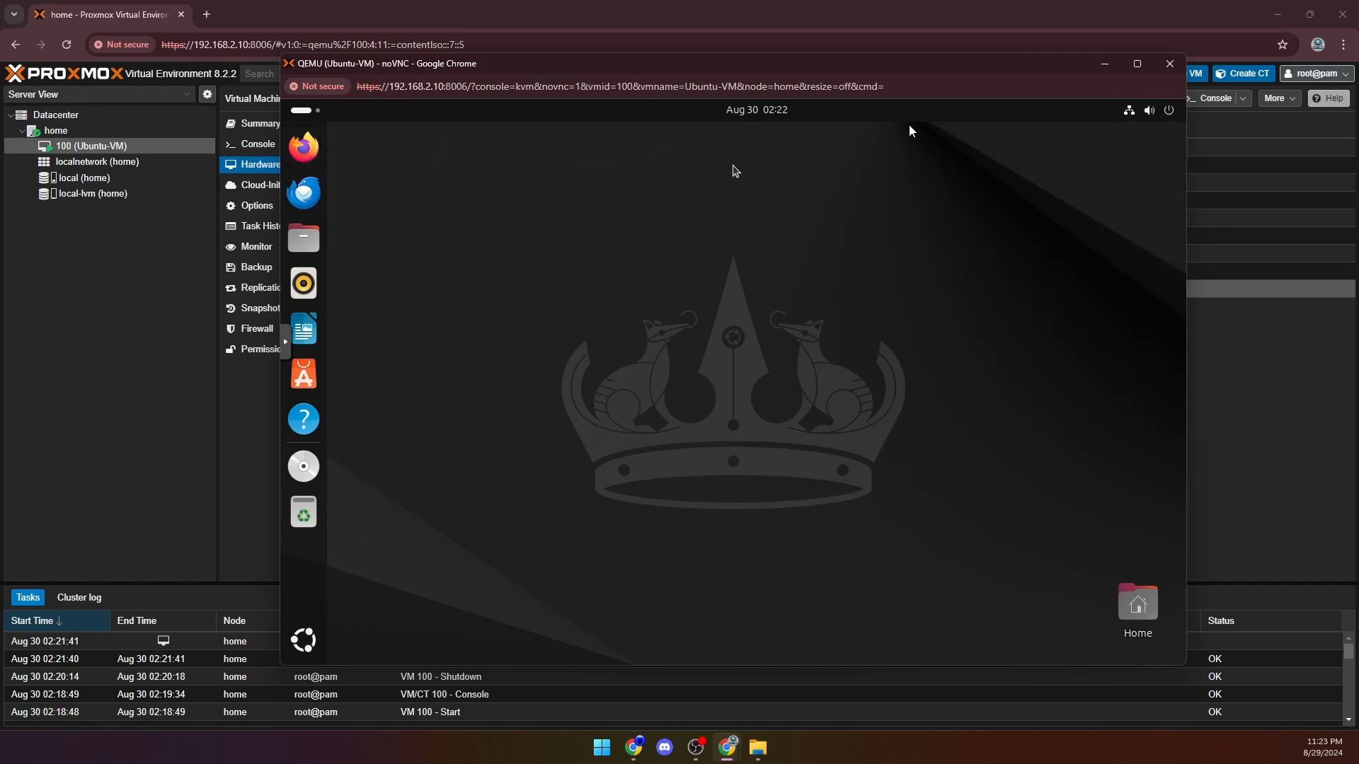
- Maximize the console window, set YouTube History to On in YouTube's personalization settings in Firefox, and confirm the settings
left_click(1137, 64)
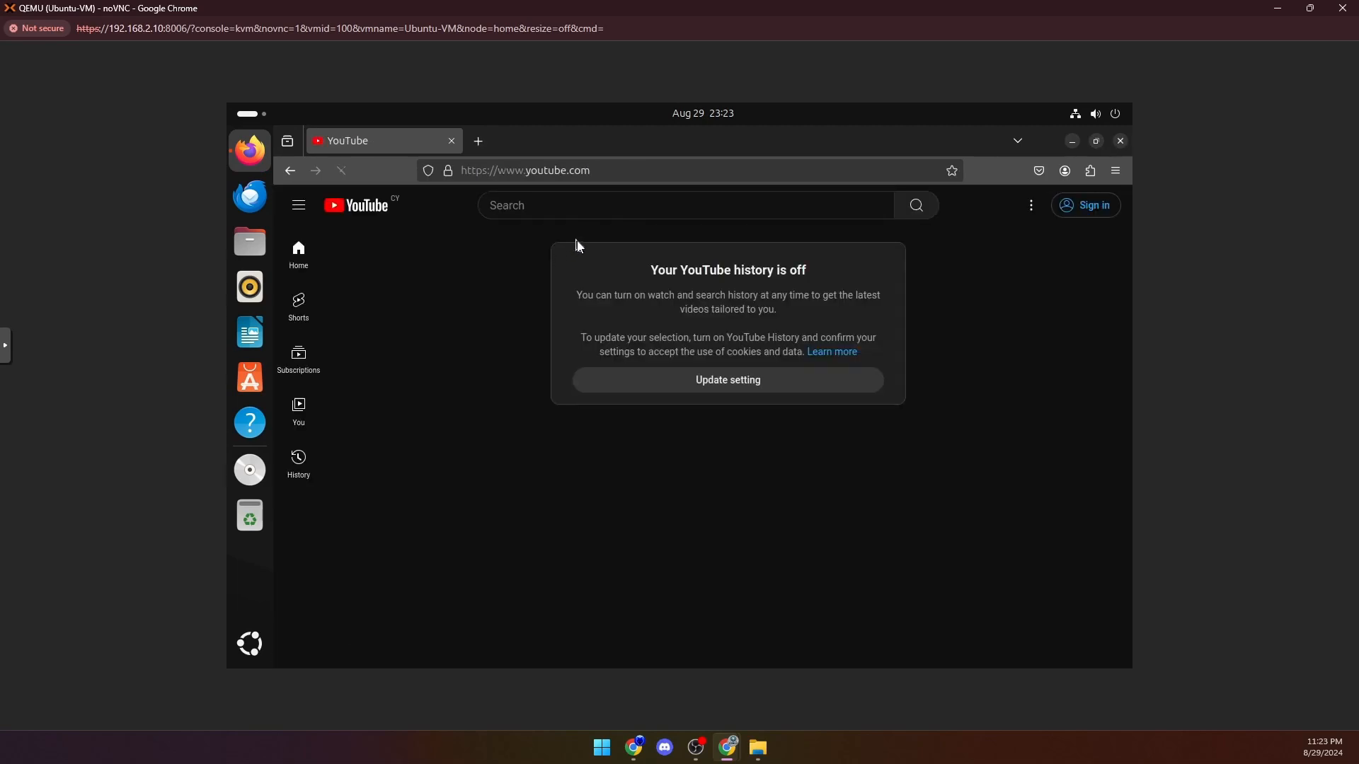
left_click(797, 386)
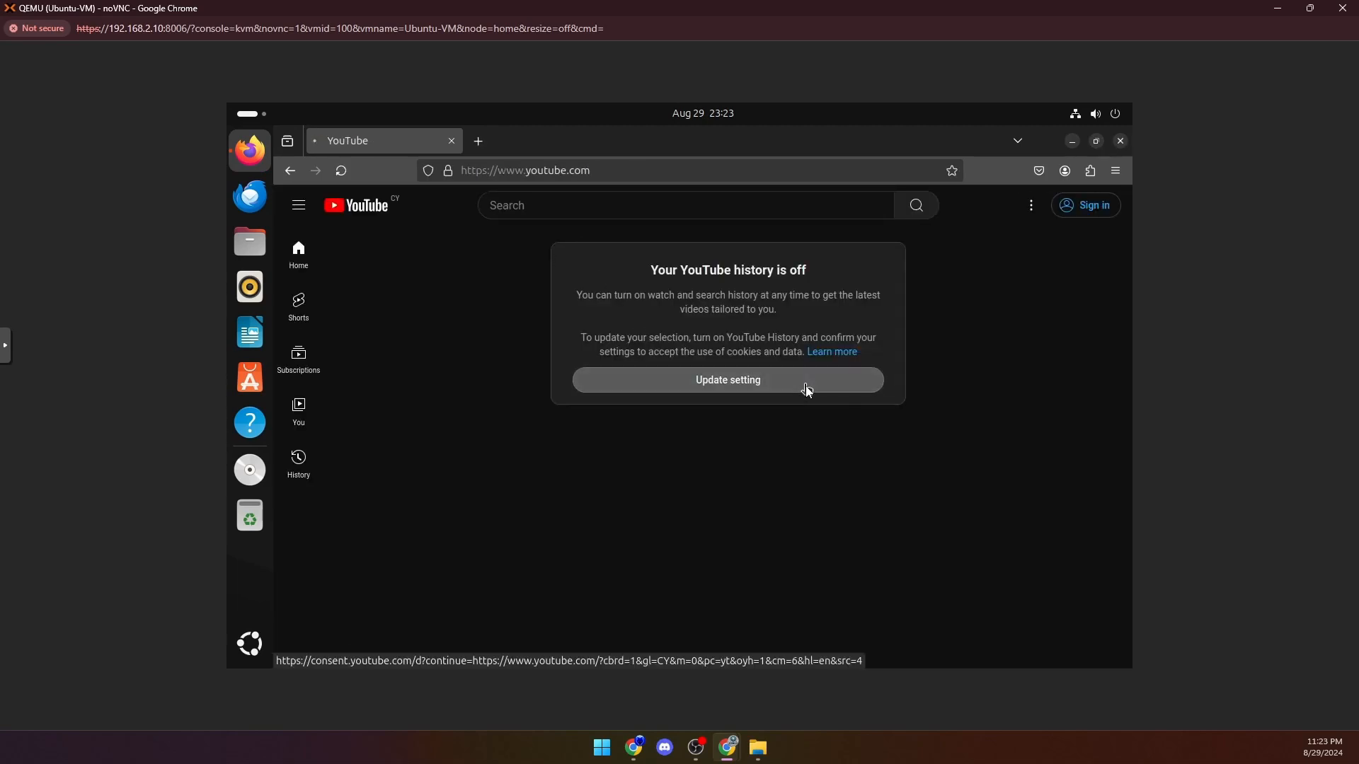
scroll(973, 379, "down", 3)
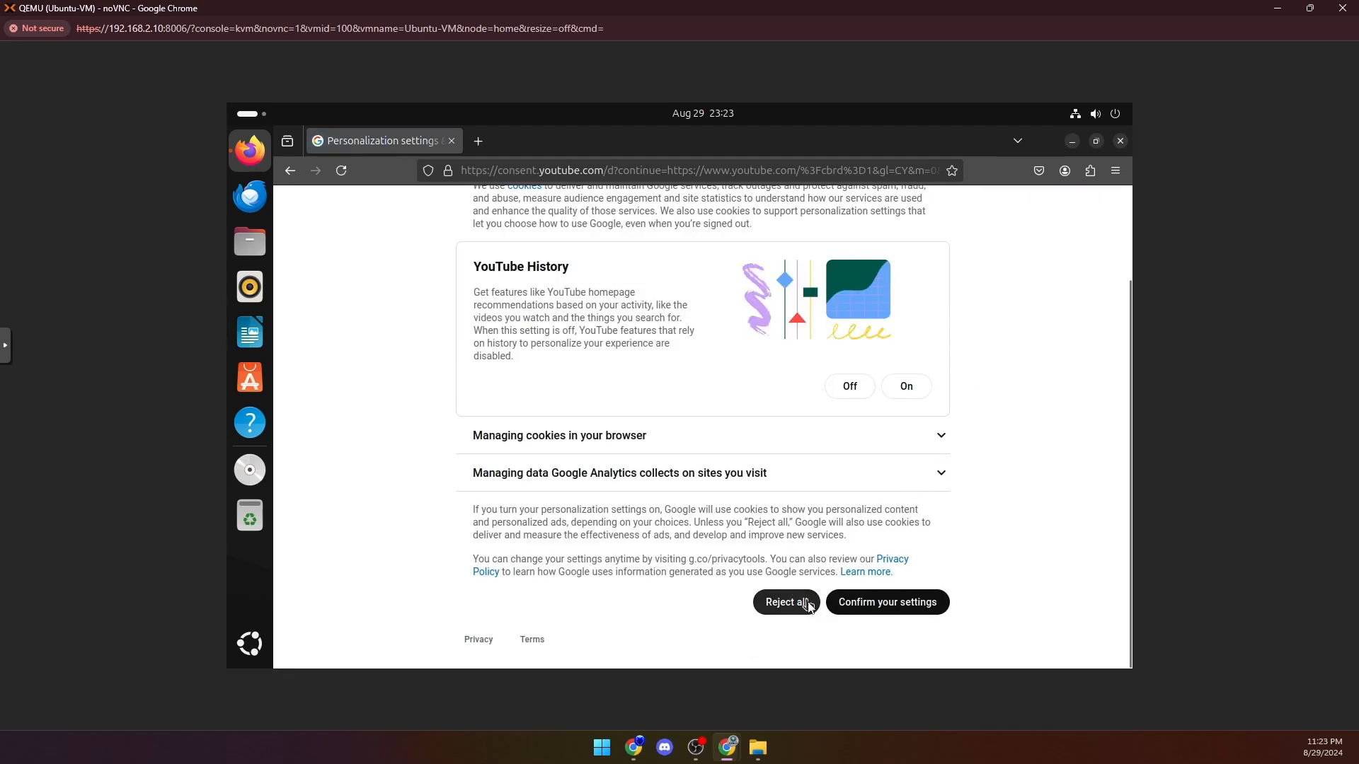
left_click(893, 607)
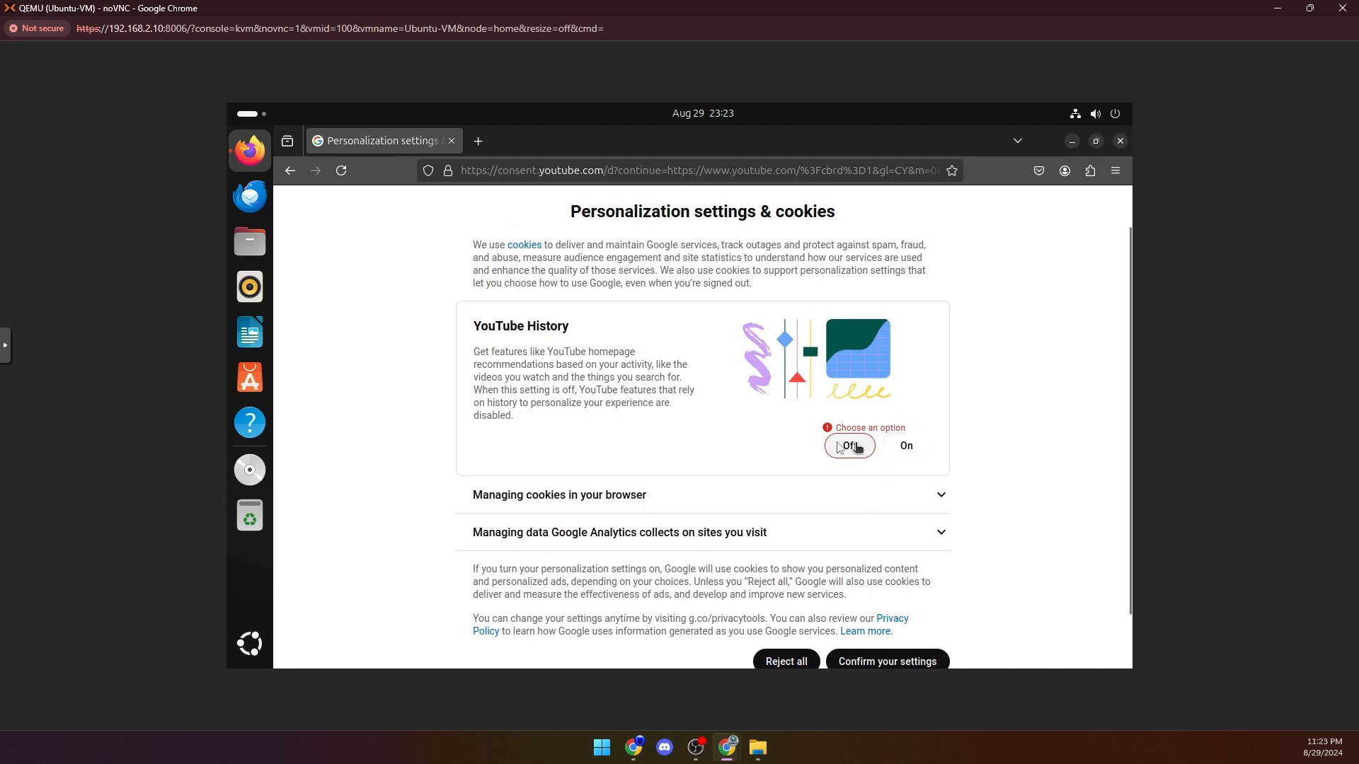
left_click(906, 446)
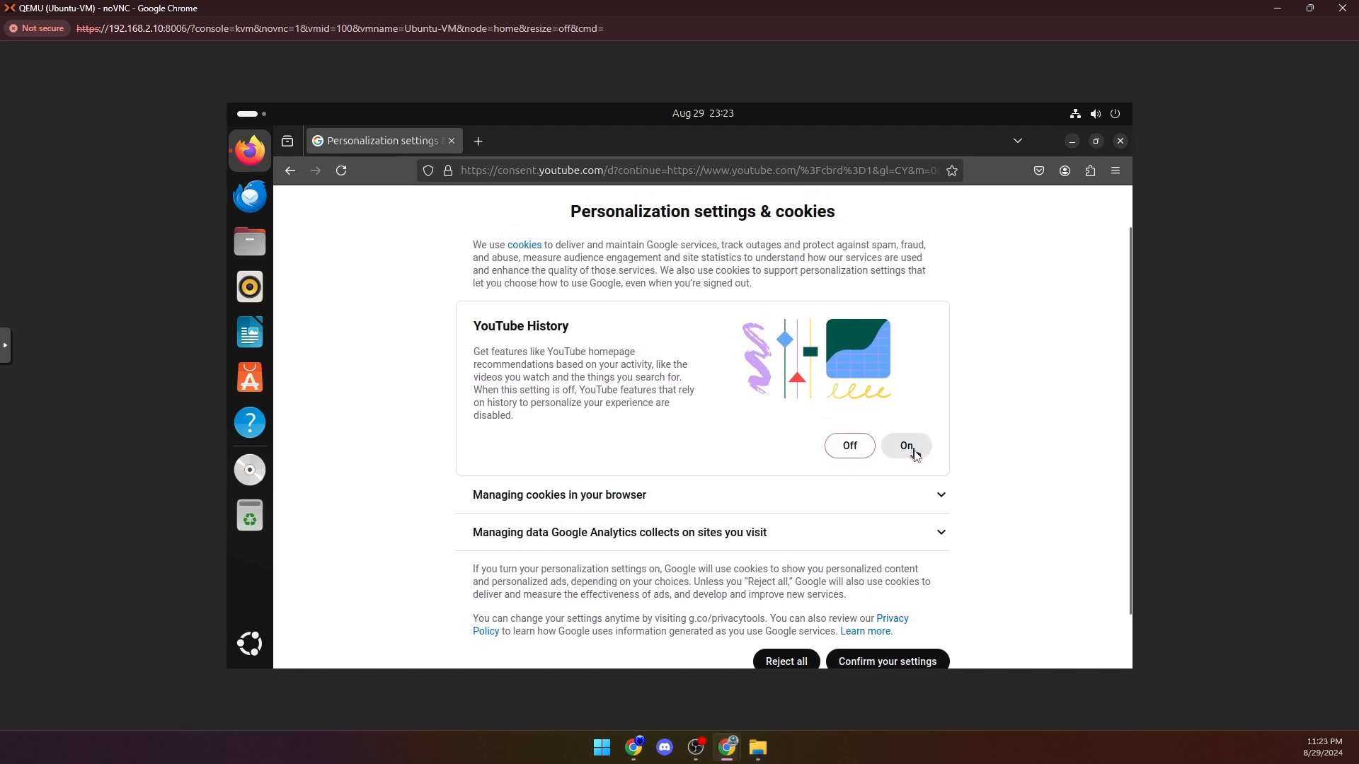
left_click(910, 660)
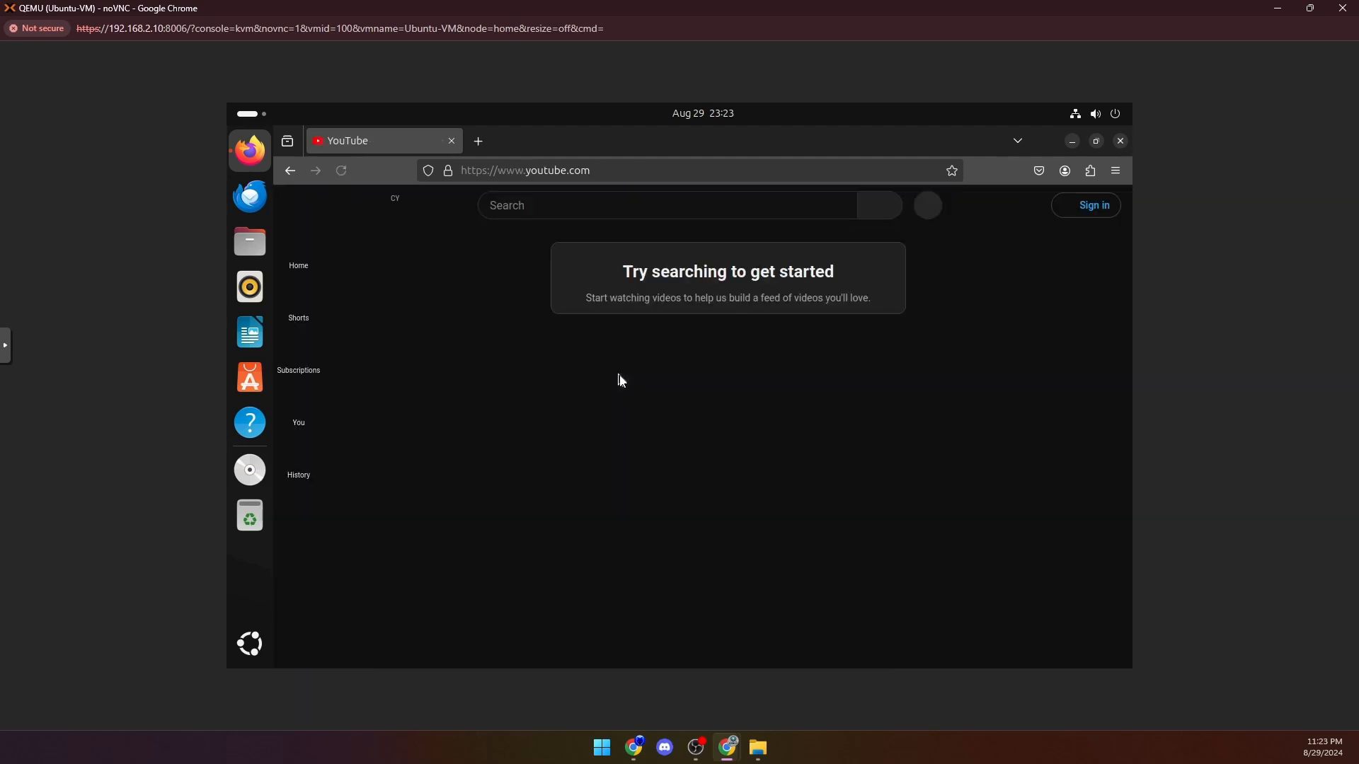
- Focus the YouTube search, open a new blank tab, and close Firefox
left_click(647, 212)
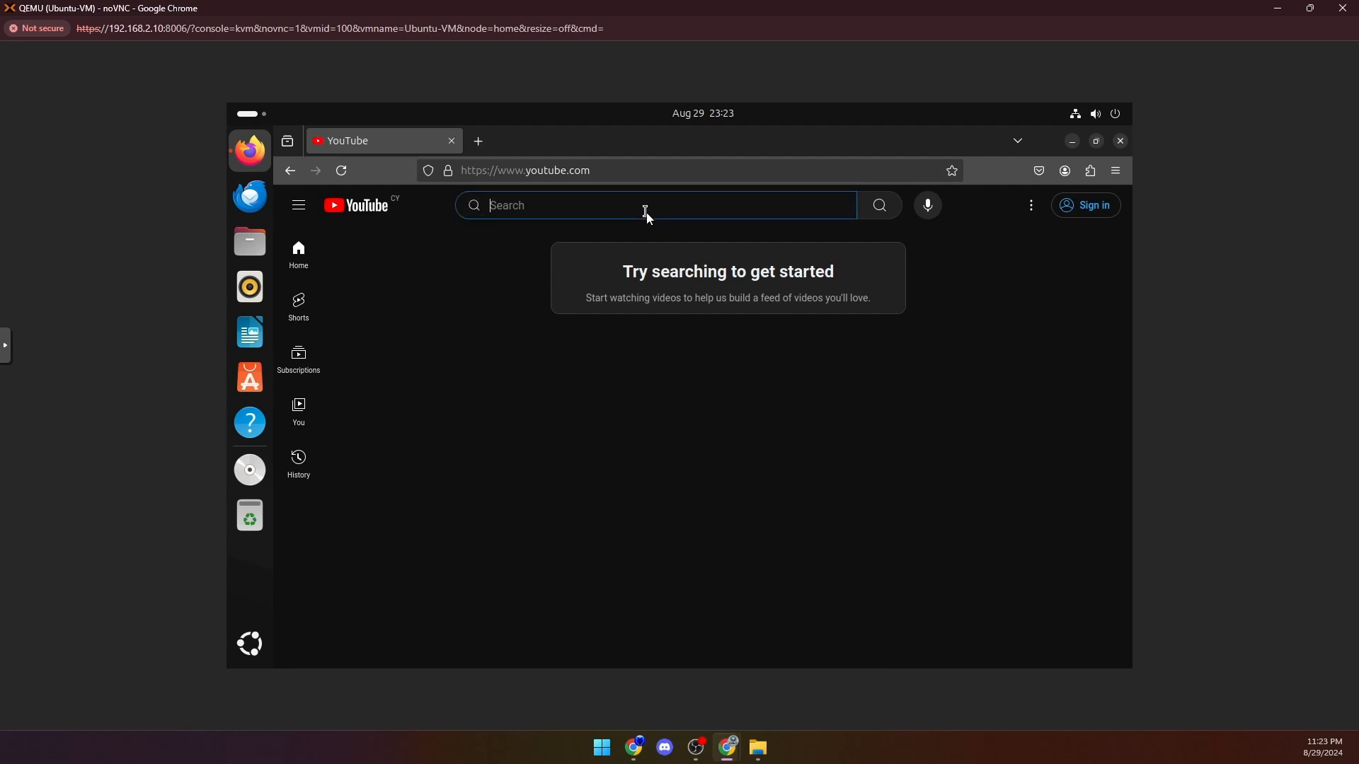
left_click(480, 143)
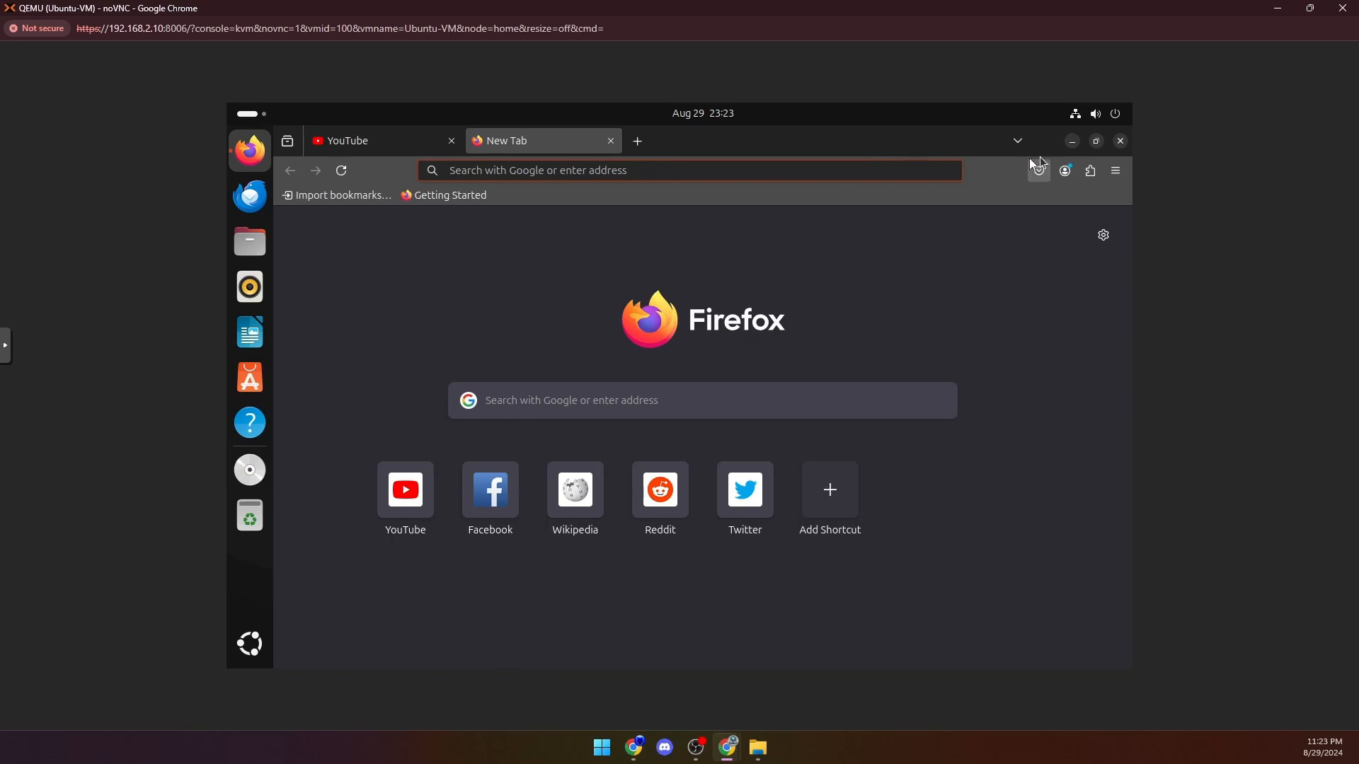
left_click(1120, 141)
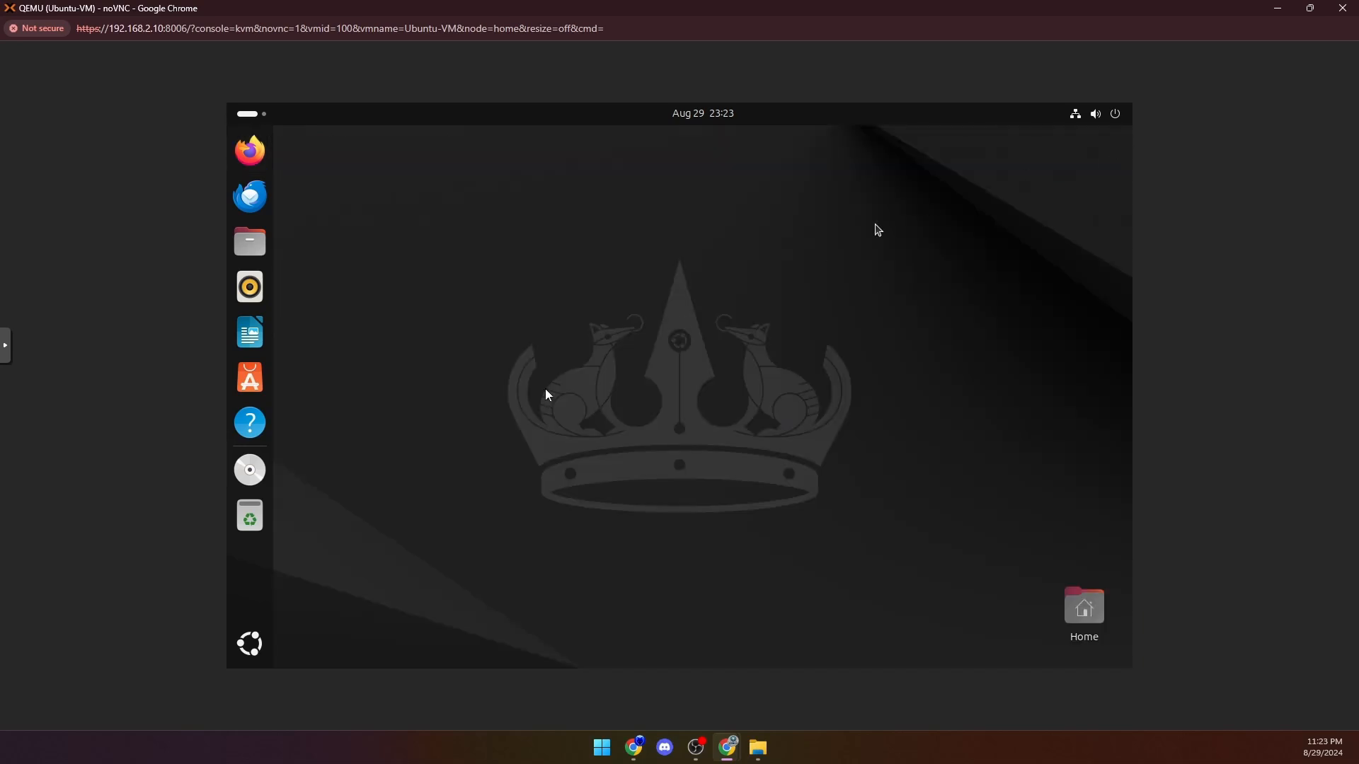
- Open a terminal in Ubuntu, move its window toward the middle of the desktop, and run "ip a" to list the network addresses
left_click(256, 644)
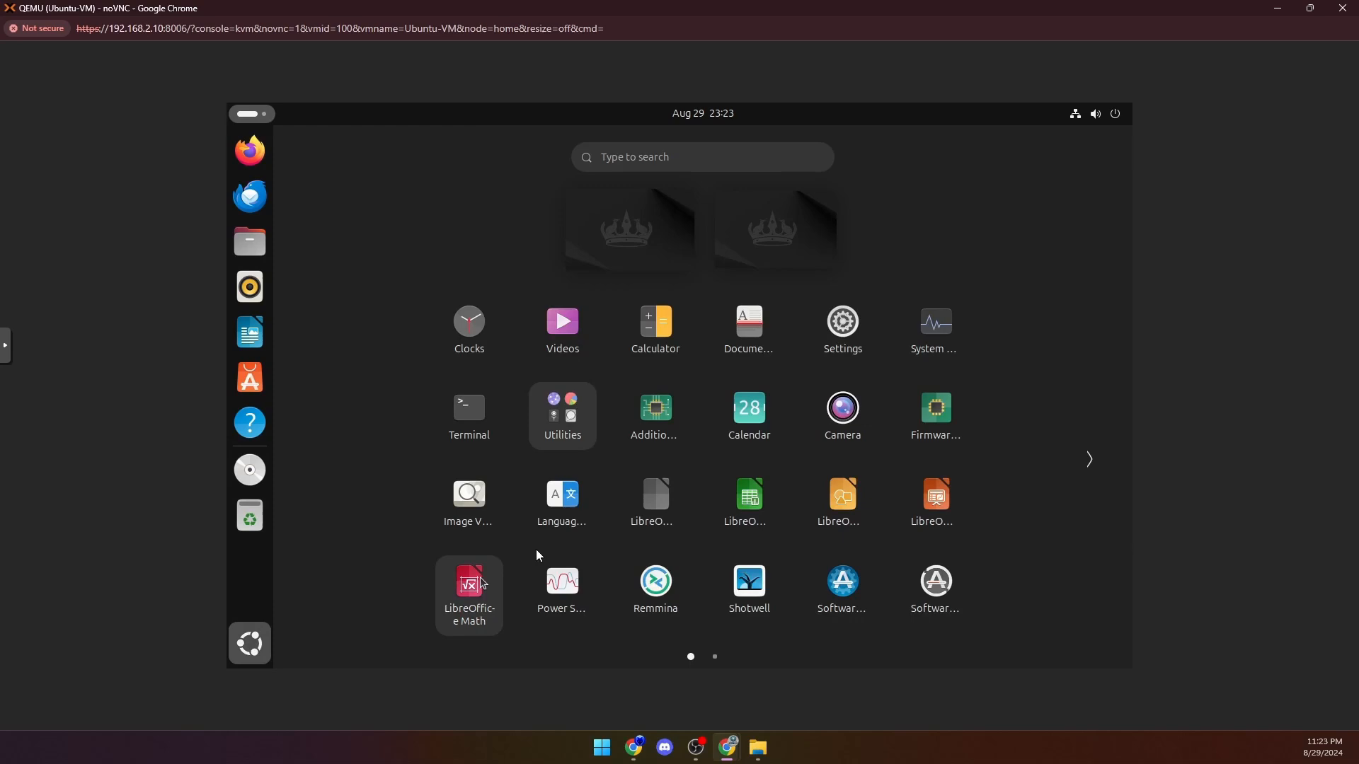
left_click(469, 411)
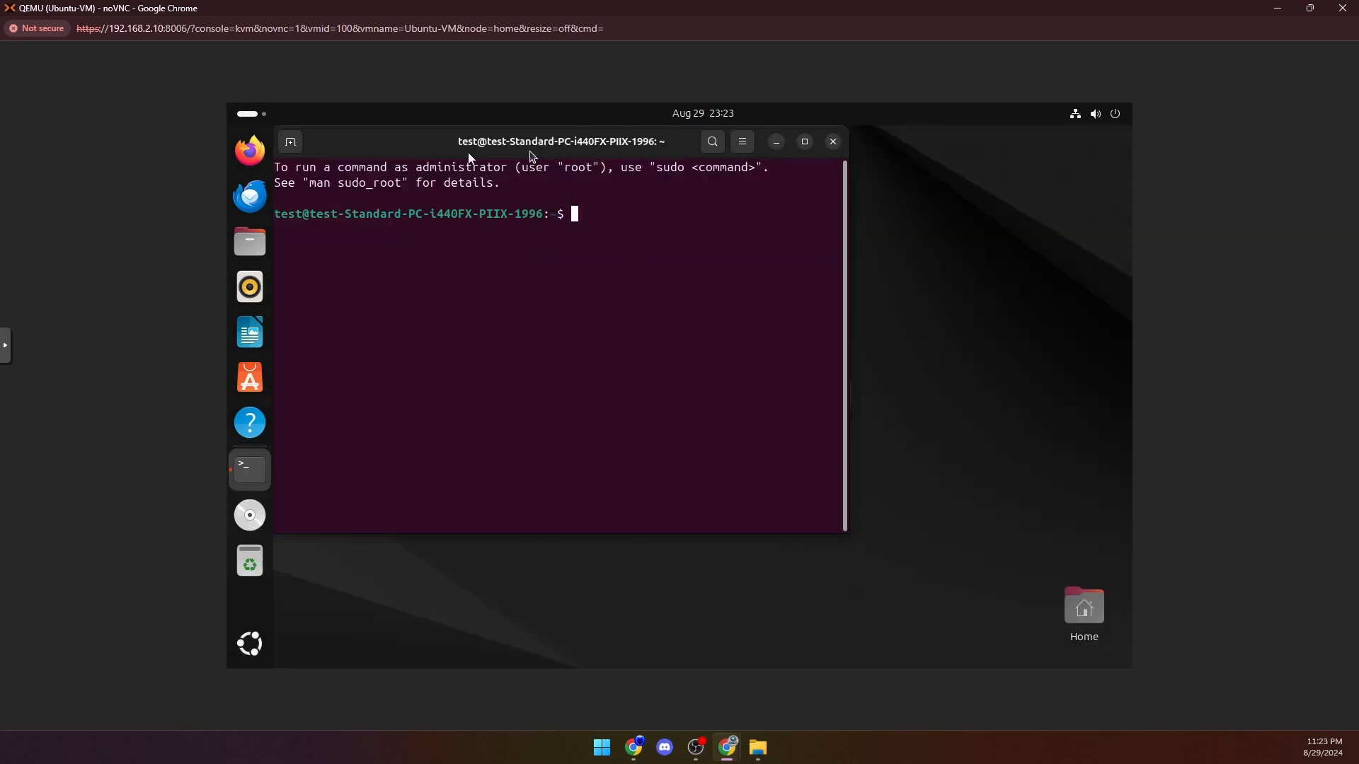
left_click_drag(400, 141, 507, 204)
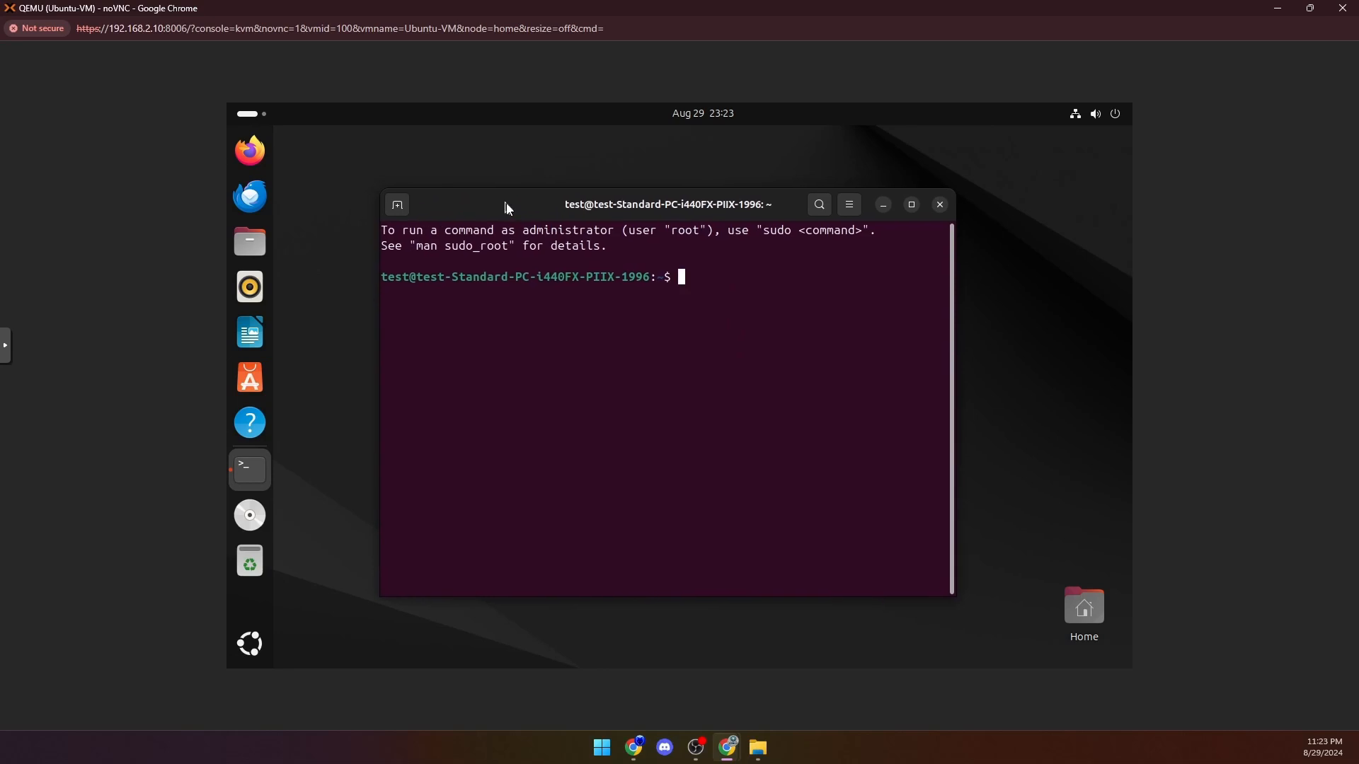
type("ip a")
key("Return")
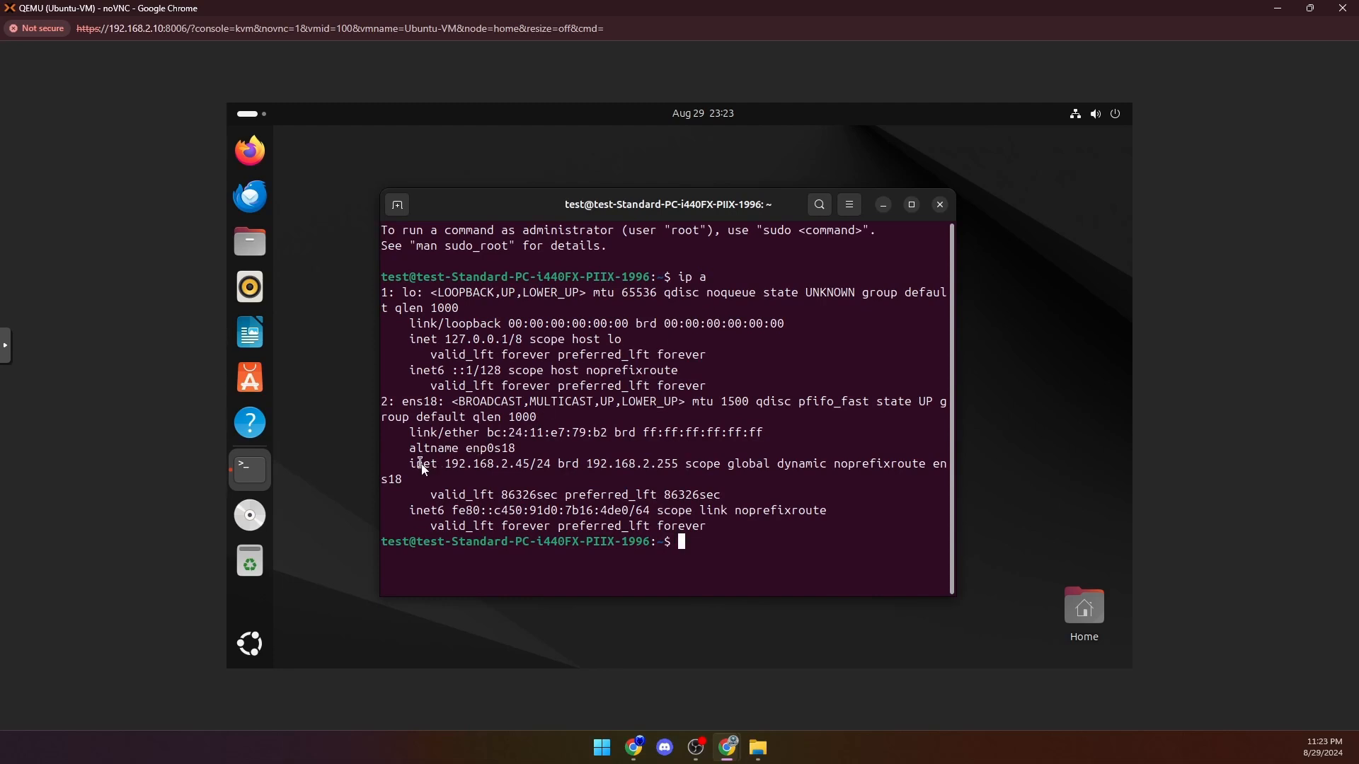
- Highlight the inet address of the ens18 interface in the output, clear the selection, and close the terminal
left_click_drag(412, 465, 537, 463)
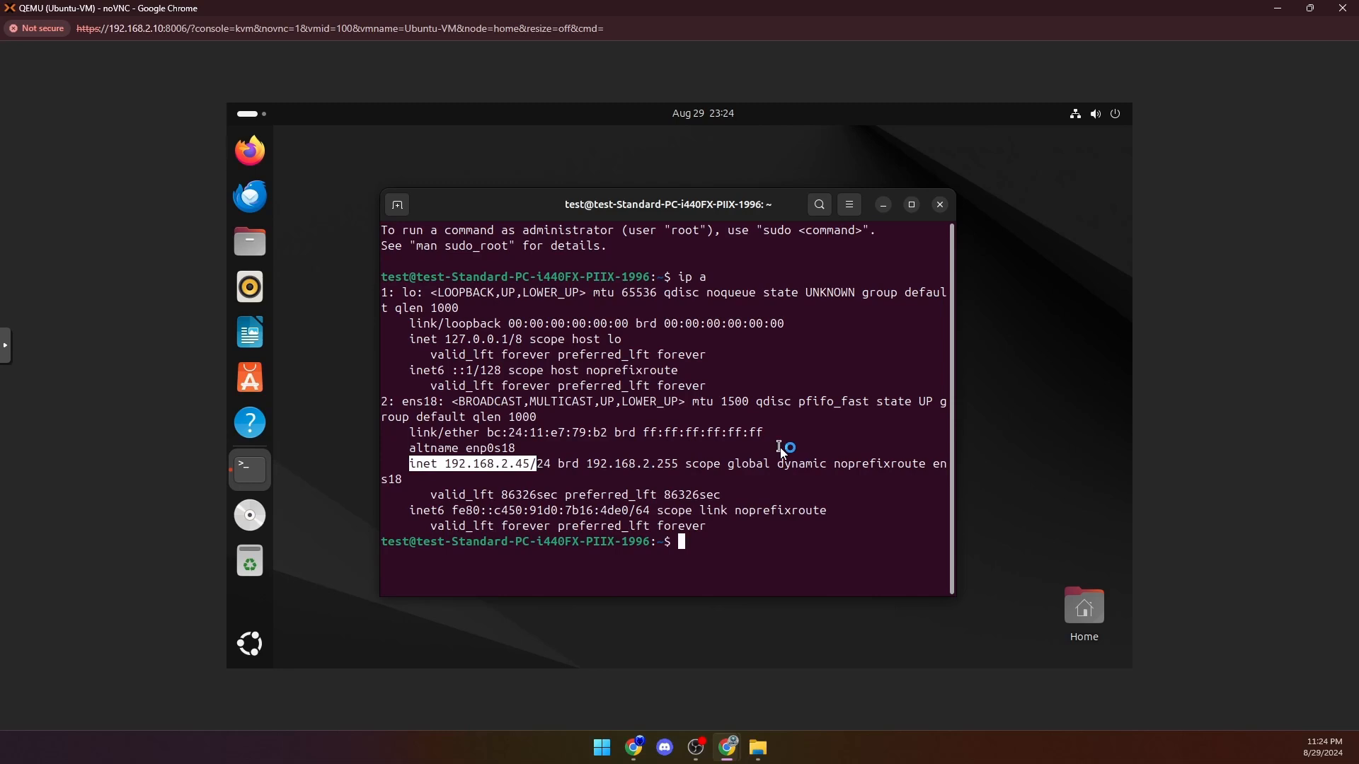
left_click(750, 550)
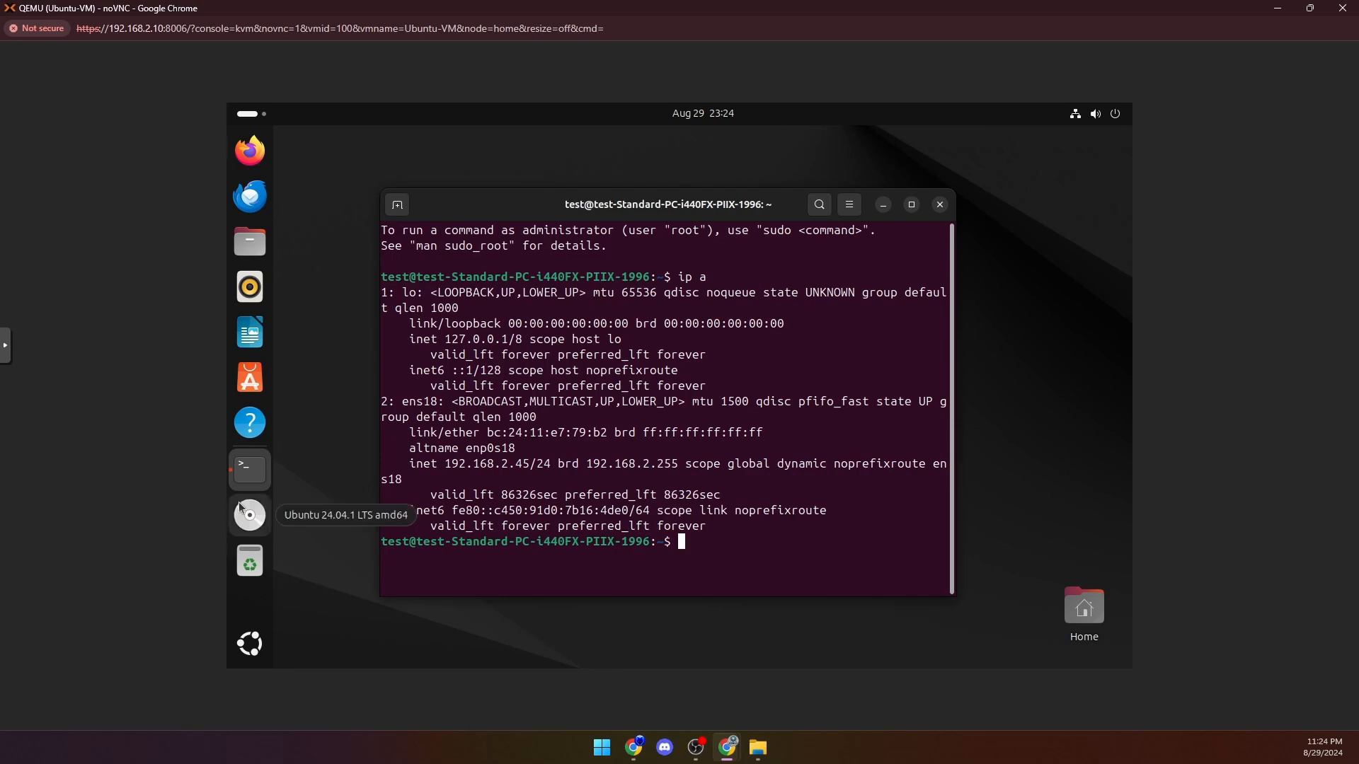
left_click(938, 205)
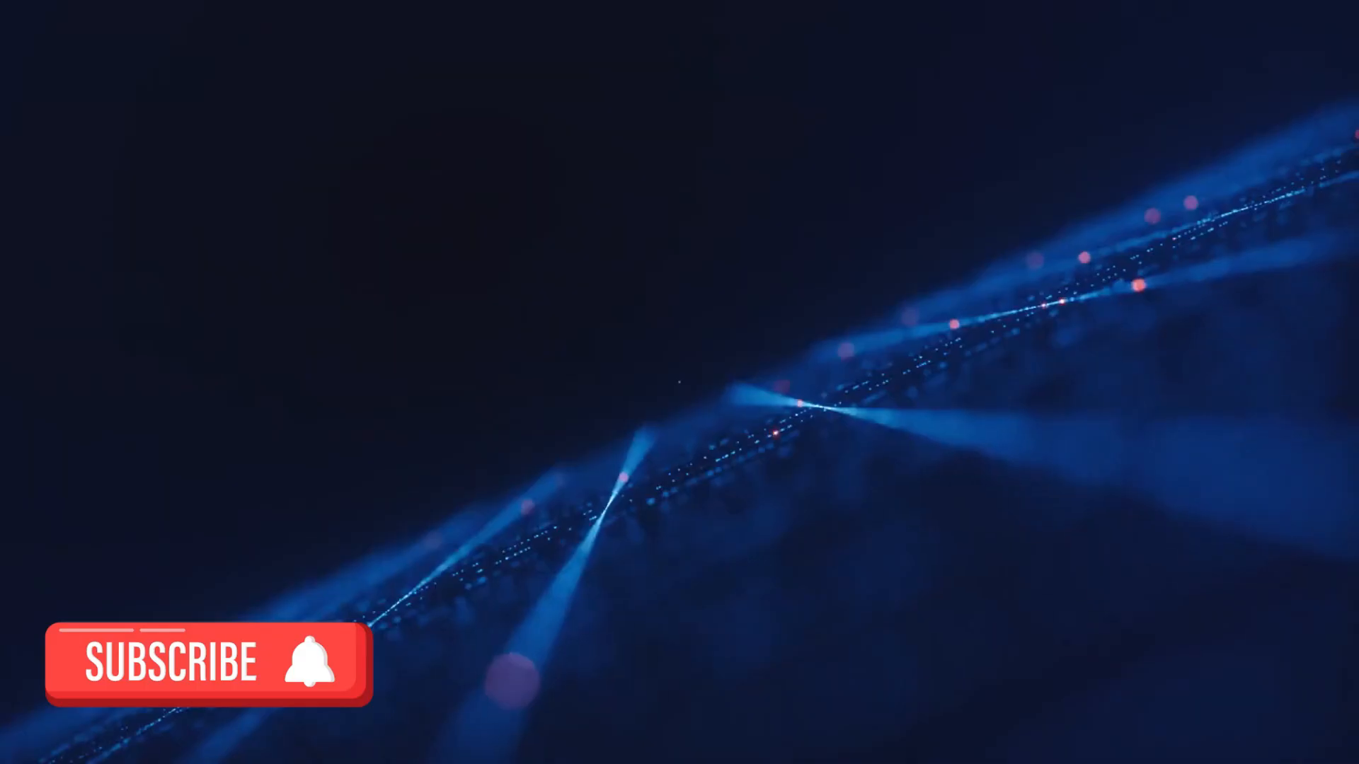